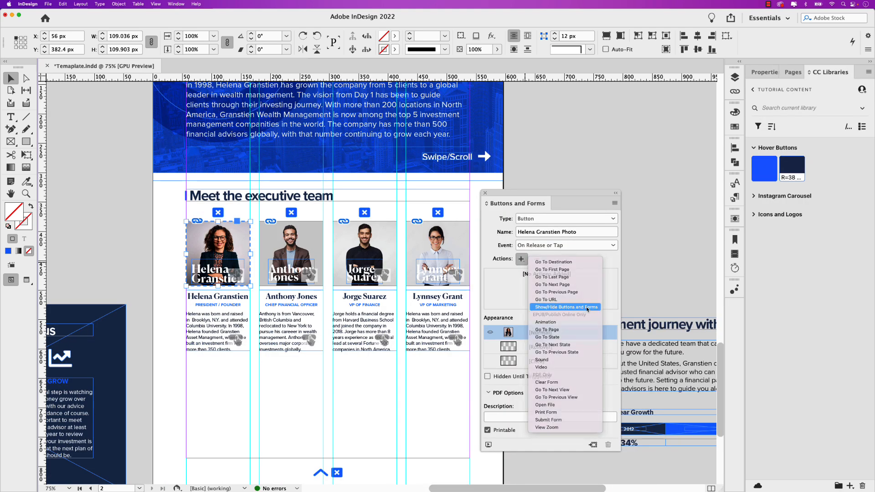
click(587, 307)
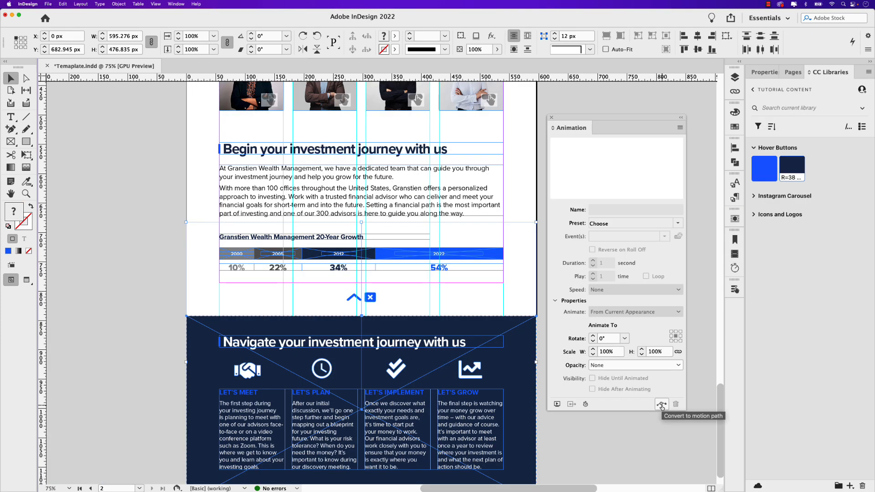
click(661, 405)
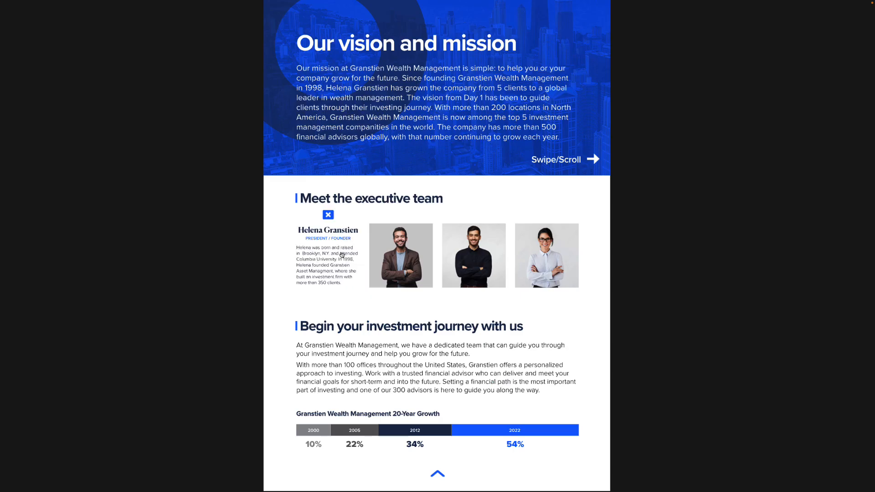
- Try the executive bio rollover and open and close the investment journey overlay in the full-screen document
mouse_move(370, 237)
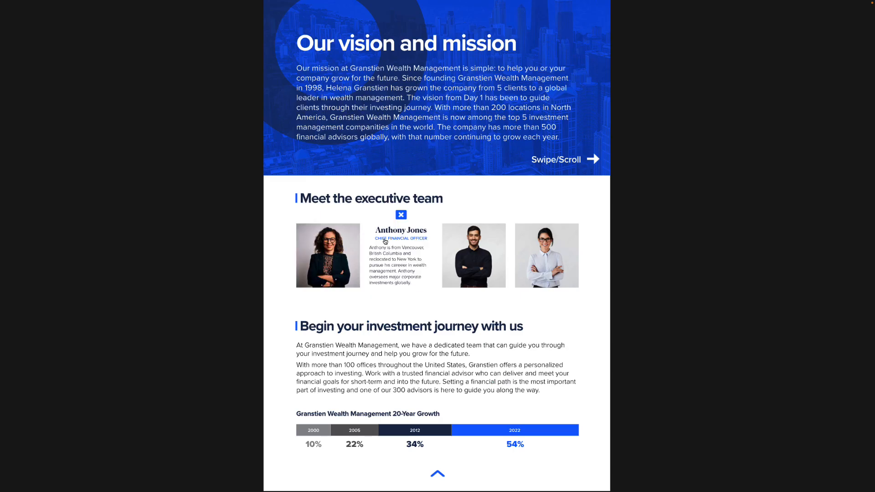
click(437, 473)
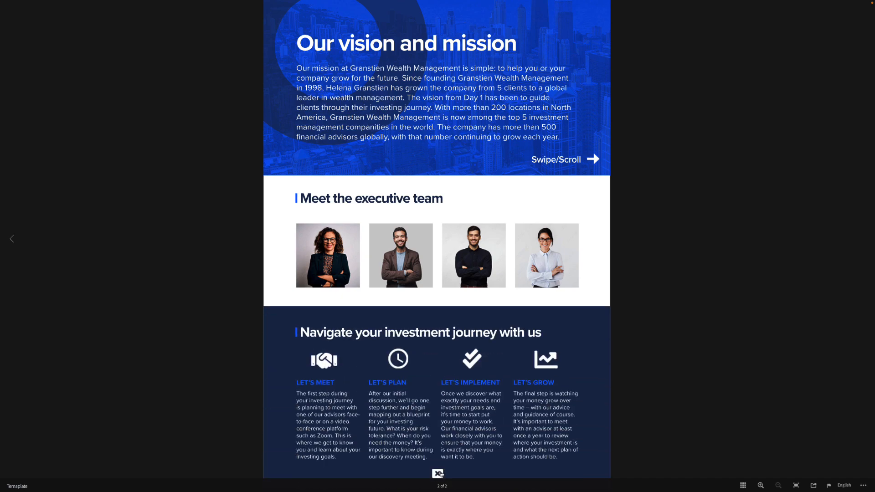
click(437, 473)
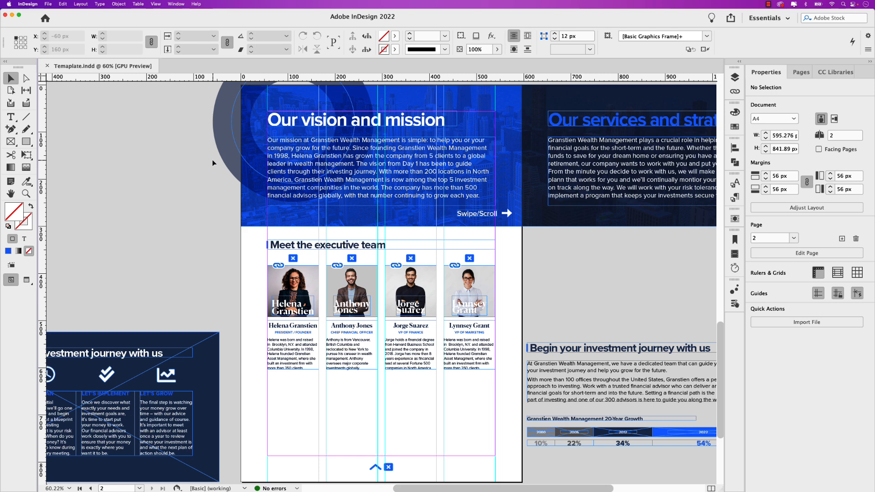
- Move the banner group sideways until its services and strategy half covers the page, and undo the move
click(503, 136)
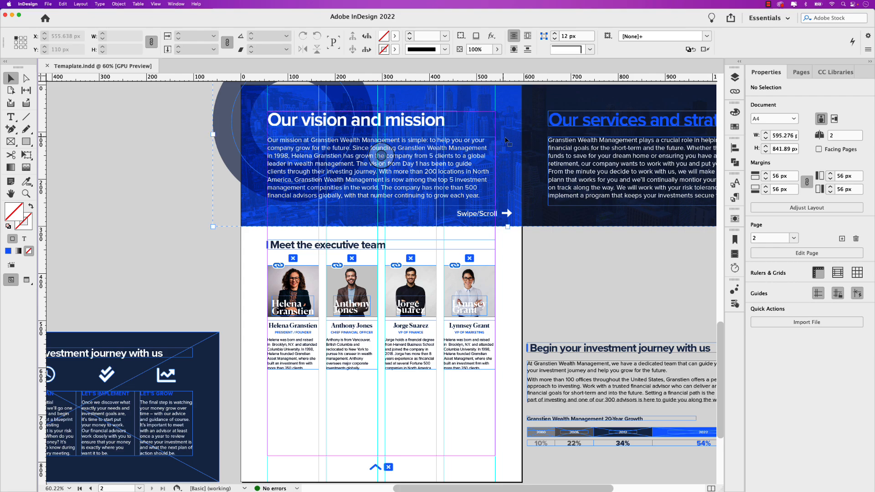
drag(552, 148, 444, 169)
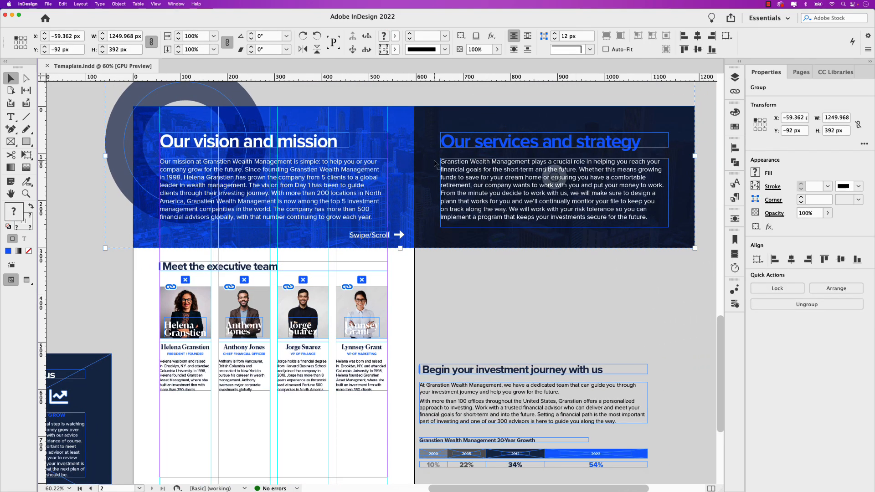
drag(434, 166, 163, 162)
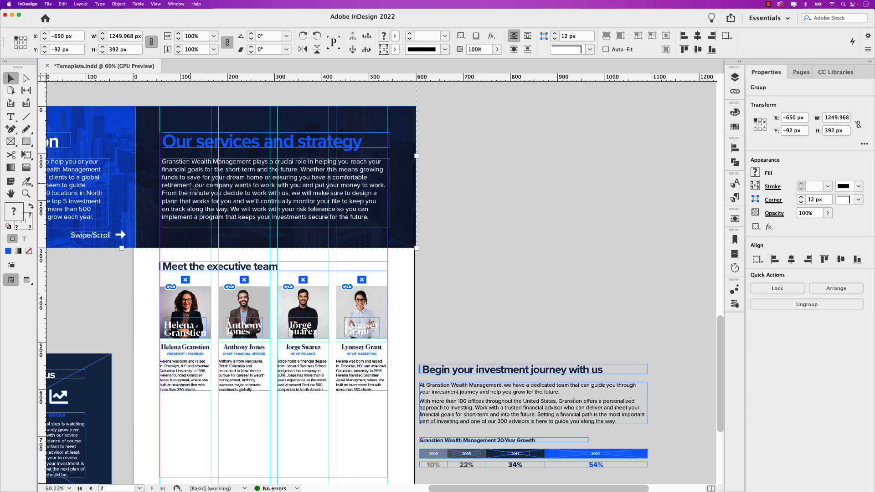
key(super+z)
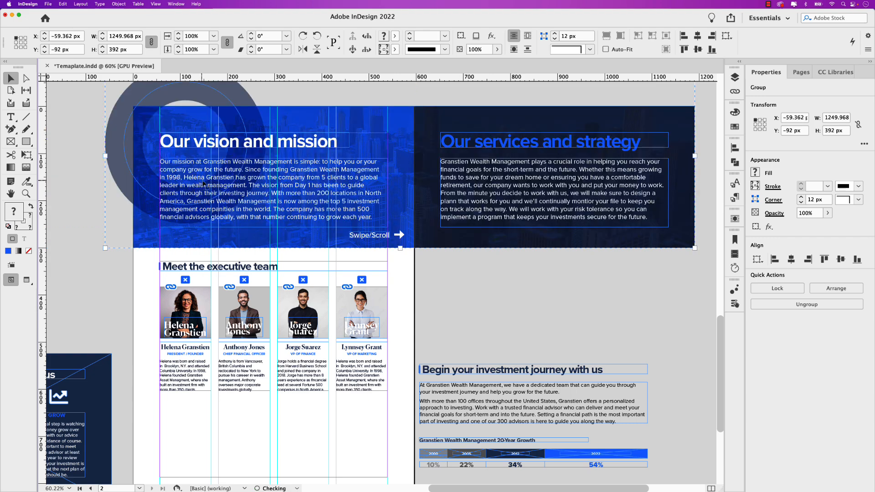
- Open the Universal Scrolling Frames panel and place it over the empty pasteboard below the services and strategy banner
scroll(247, 150, up, 2)
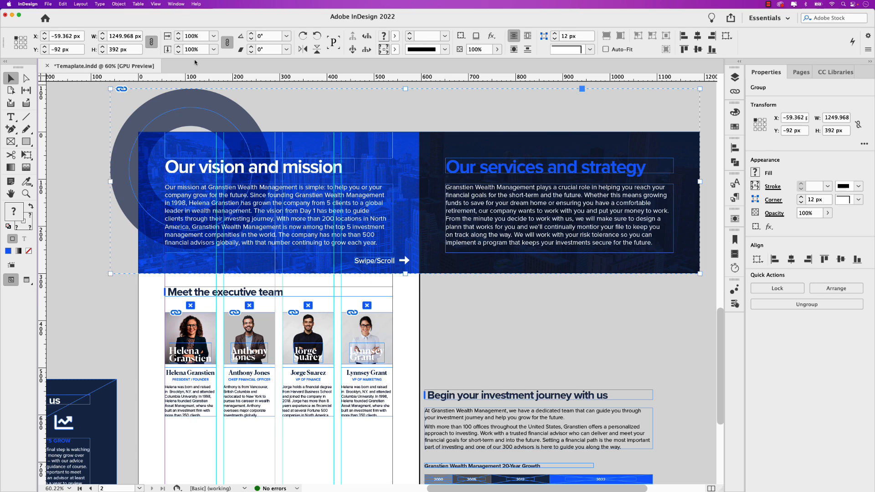
click(176, 5)
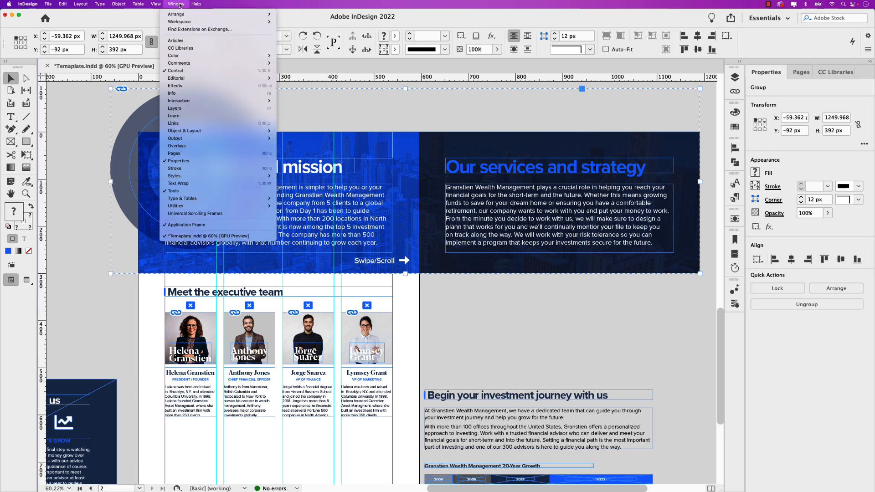
click(228, 214)
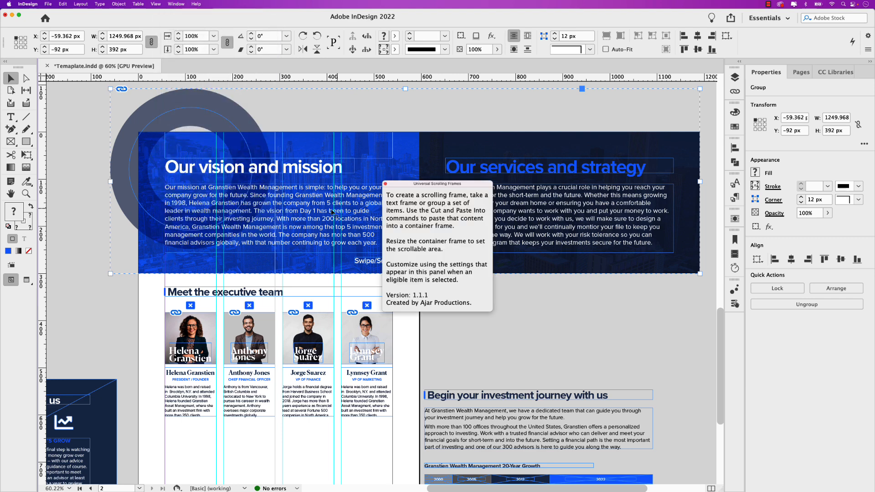
drag(422, 188, 489, 255)
click(176, 4)
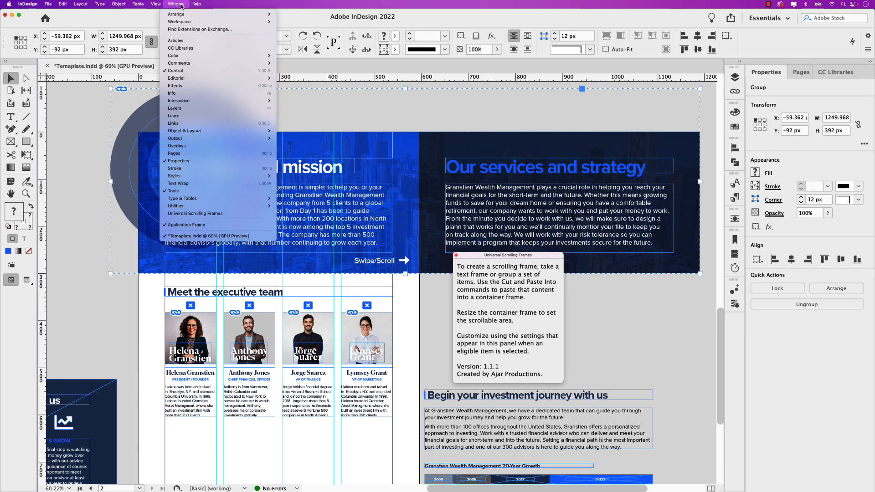
click(490, 255)
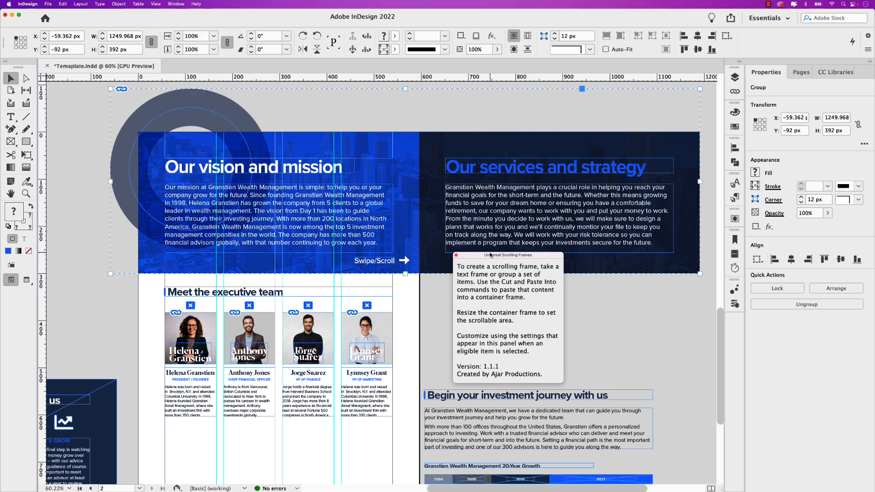
drag(490, 255, 556, 288)
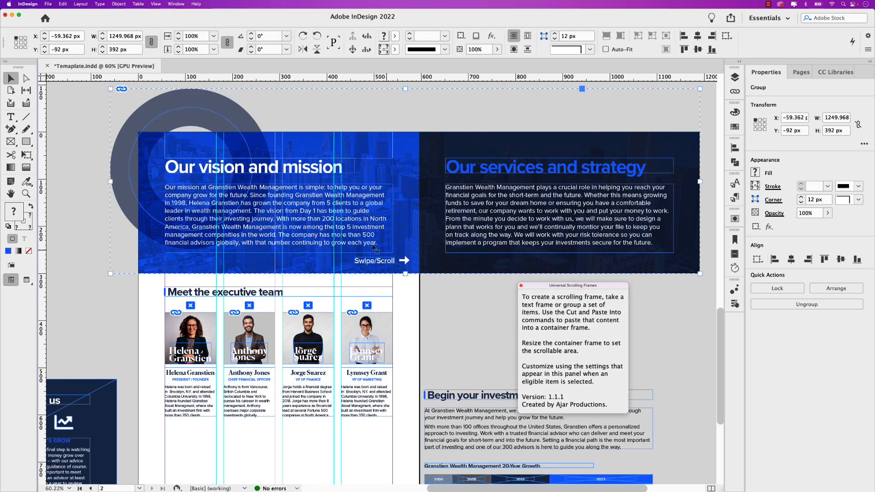
- Draw a rectangular placeholder frame of 595.276 by 313.055 px over the vision and mission banner, starting at the page's upper-left corner
click(86, 180)
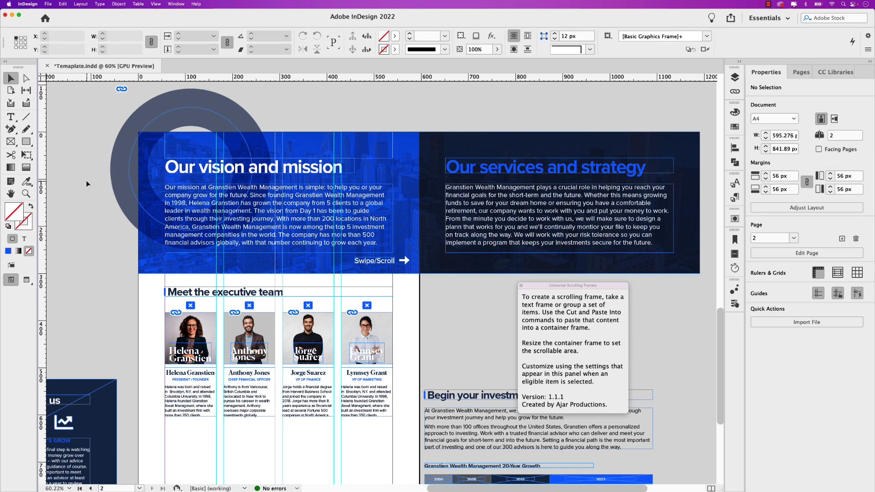
click(13, 144)
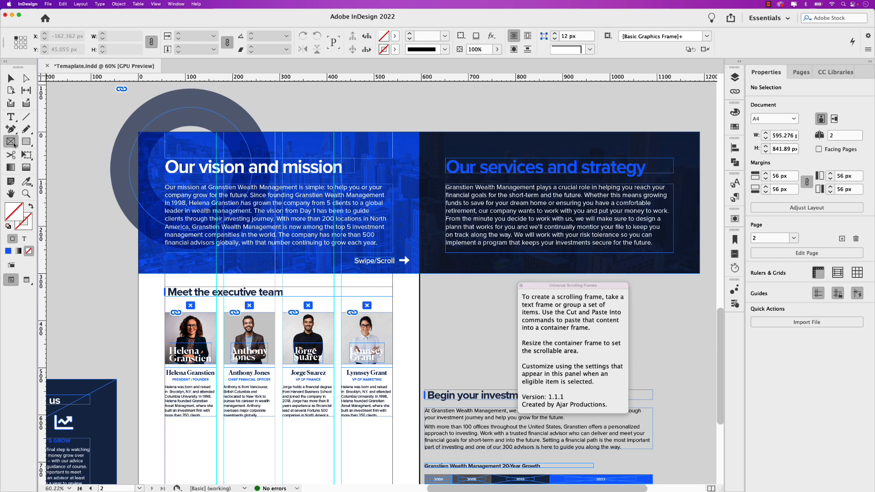
drag(138, 132, 418, 280)
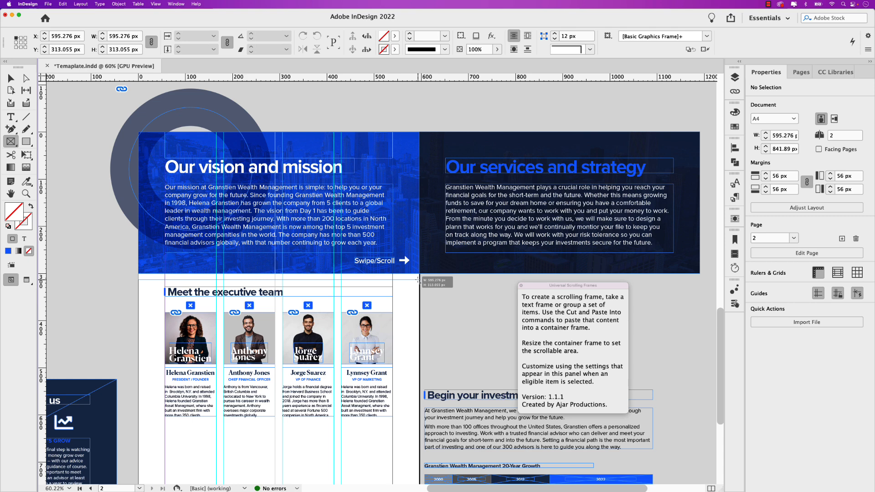
drag(419, 280, 418, 280)
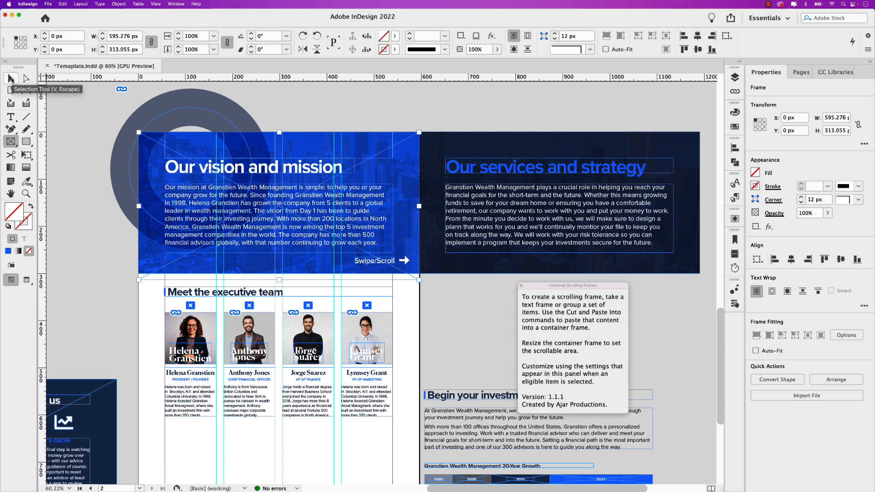
- Cut the wide banner group and paste it into the placeholder frame across the upper part of the page
click(11, 78)
click(482, 151)
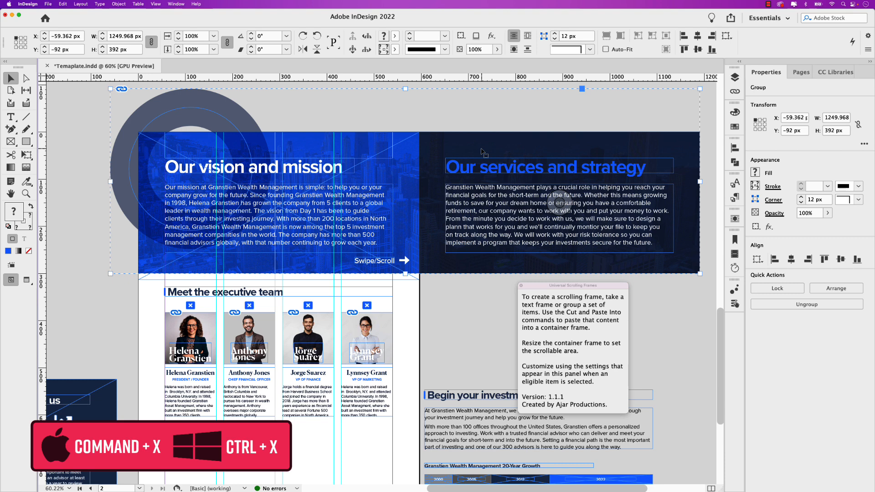
key(super+x)
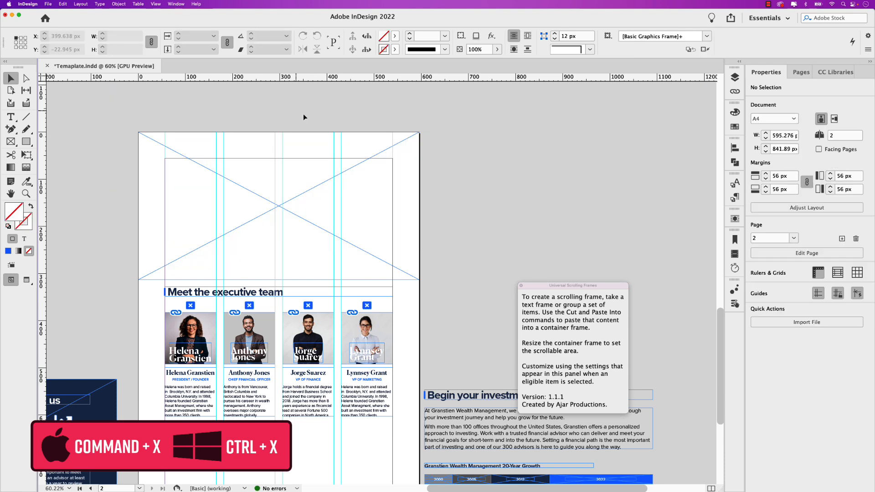
click(63, 4)
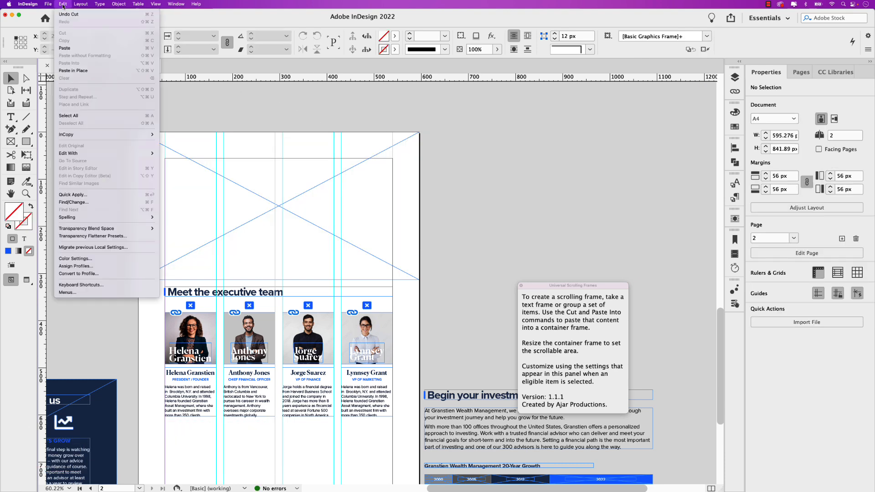
click(62, 4)
click(214, 169)
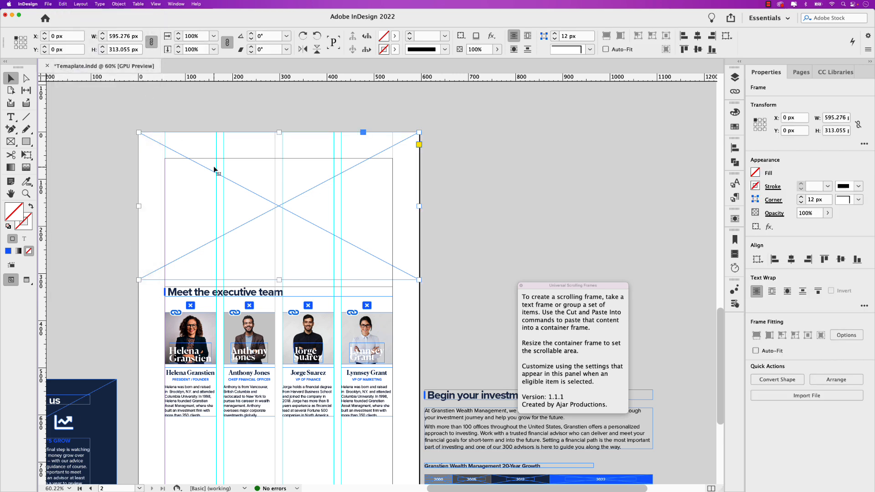
right_click(232, 182)
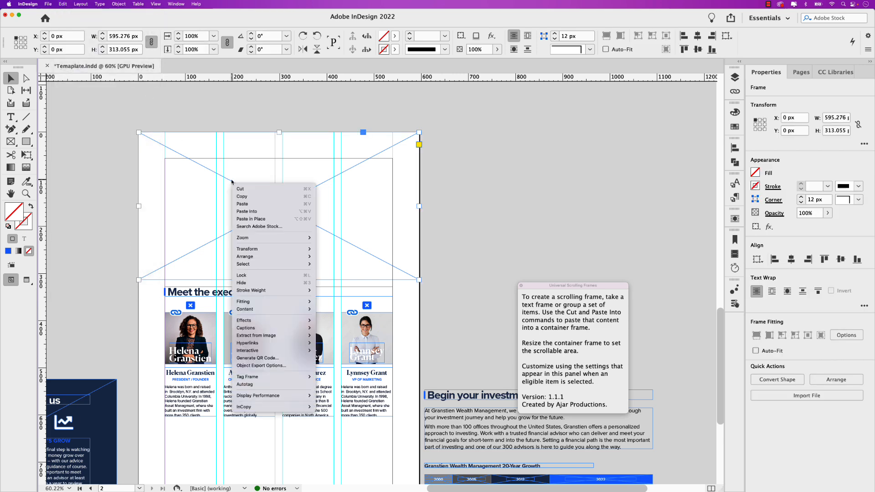
click(258, 216)
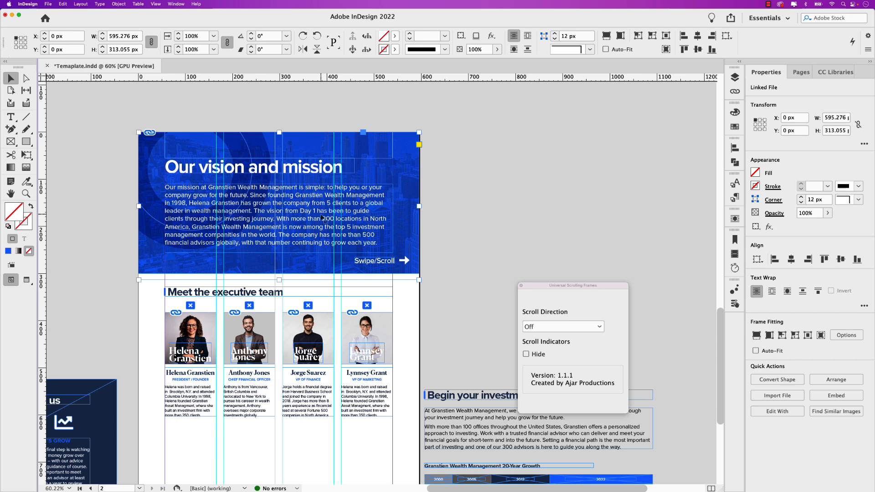
- Inspect the extent of the group nested inside the banner frame and reselect the container frame
double_click(400, 172)
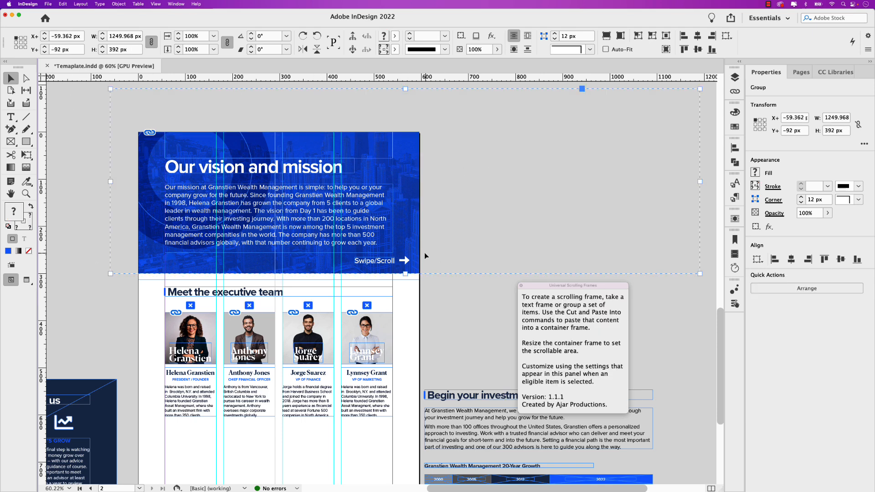
click(451, 282)
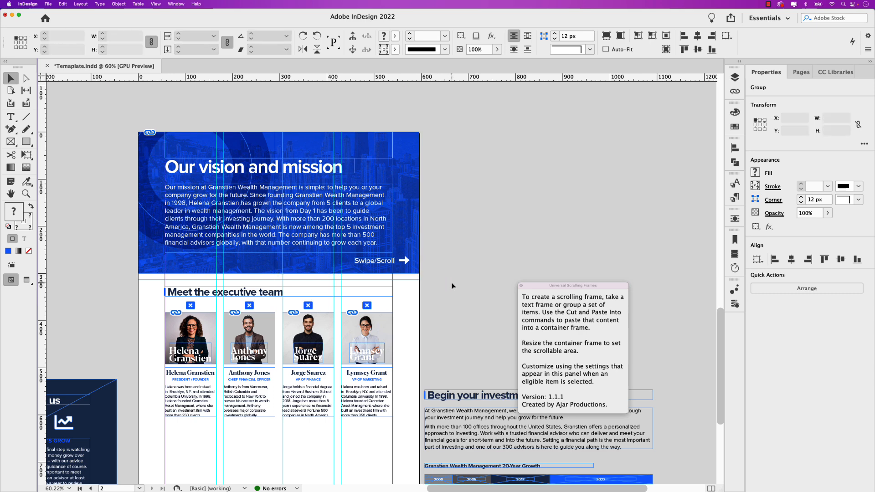
click(408, 245)
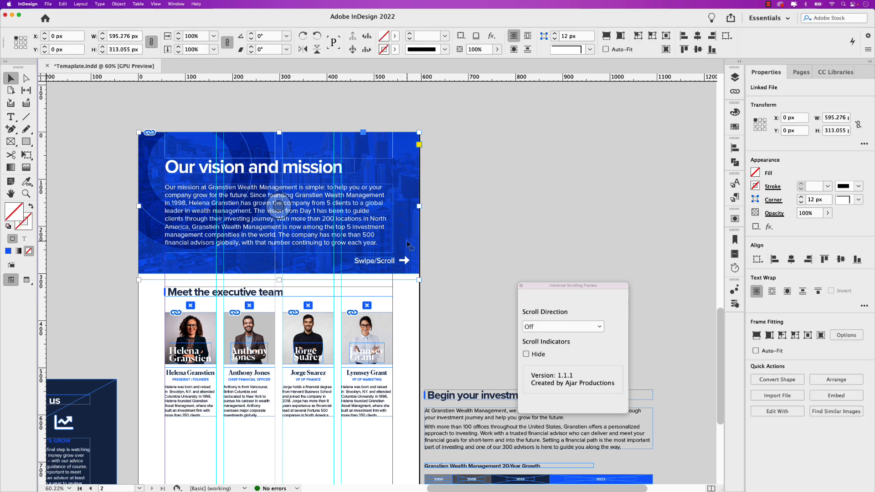
- Set the banner frame's scroll direction to Horizontal and hide its scroll indicators
drag(547, 287, 475, 196)
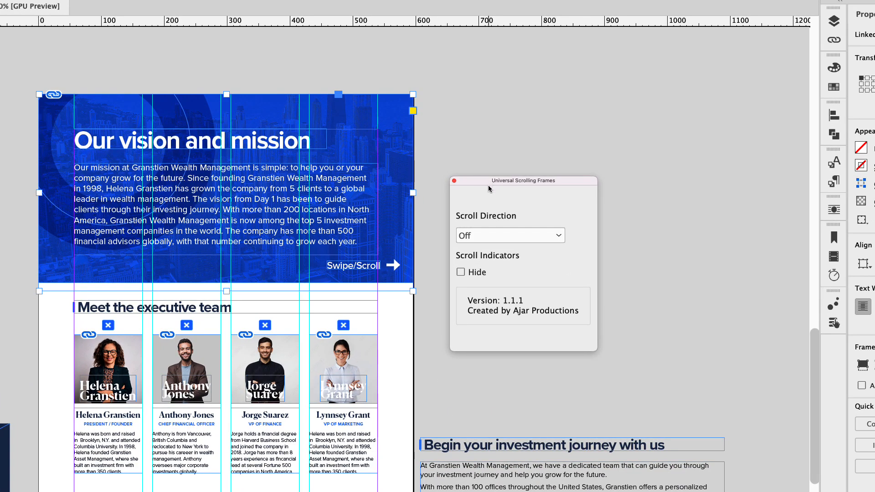
click(505, 236)
click(504, 233)
click(504, 234)
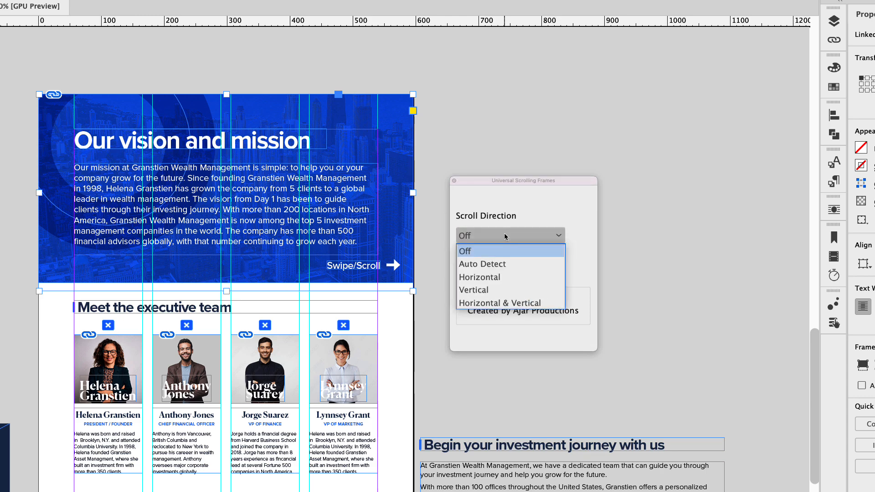
click(519, 278)
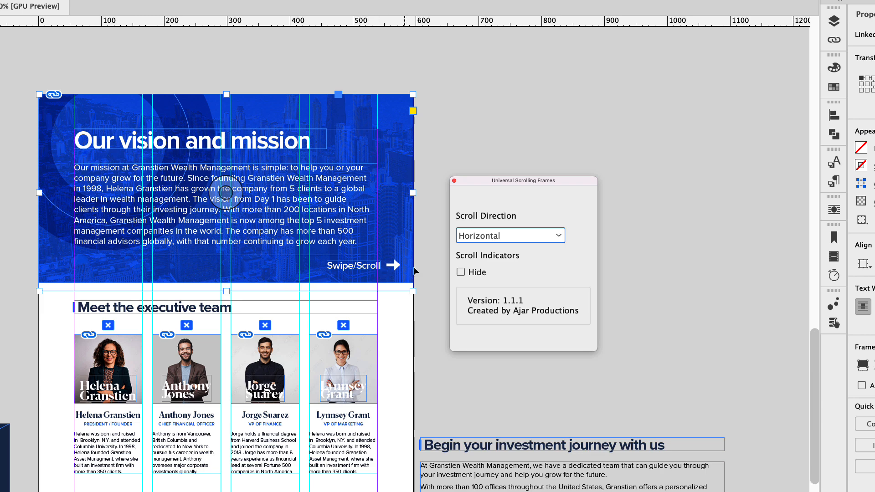
click(461, 272)
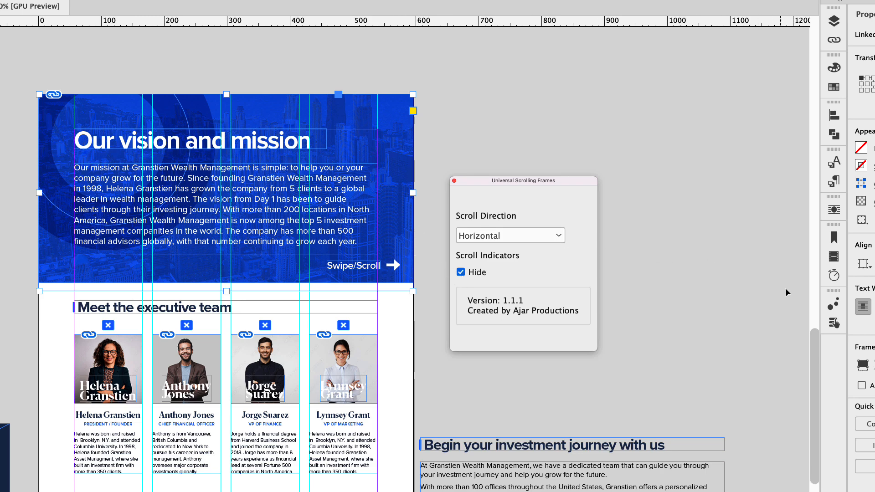
- Preview the spread in the EPUB Interactivity Preview and scroll the banner across to its services and strategy half
click(829, 306)
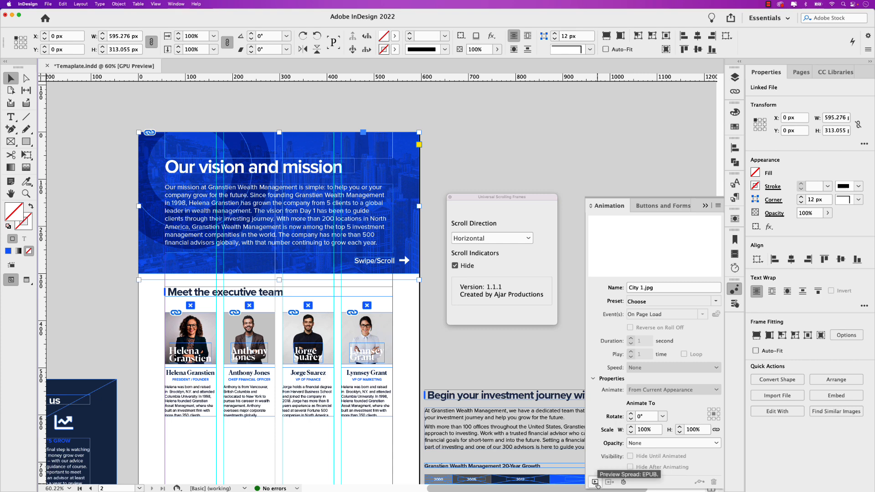
click(595, 483)
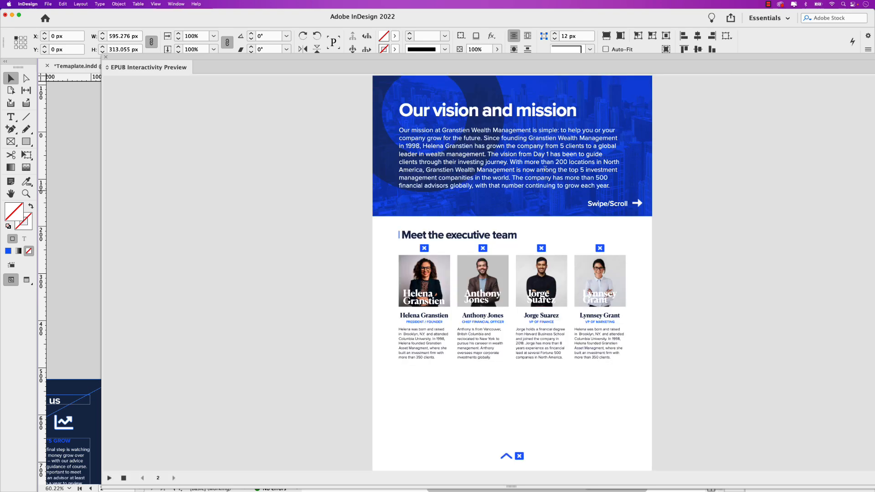
scroll(545, 168, right, 6)
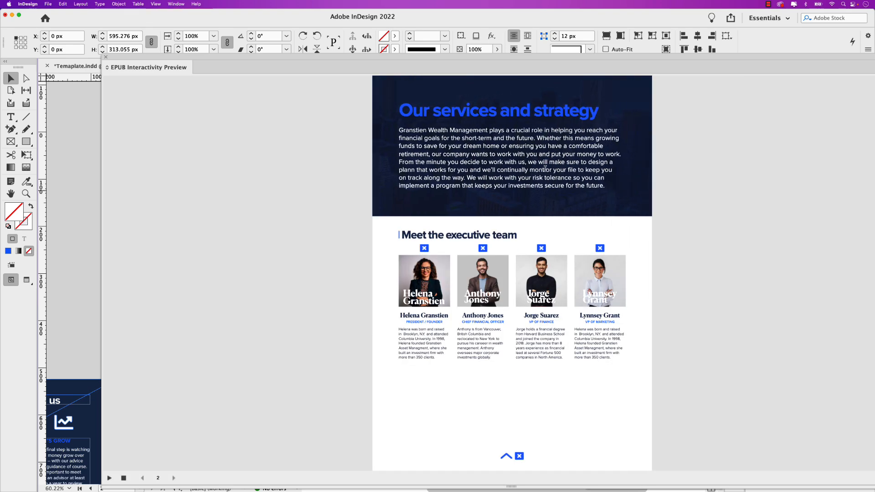
- Scroll the previewed banner back to its vision and mission half and close the interactivity preview
scroll(562, 169, left, 6)
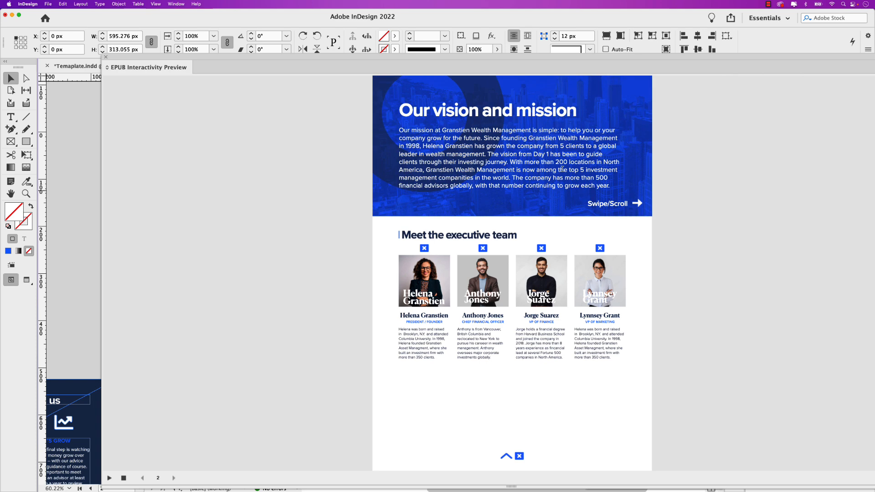
click(105, 57)
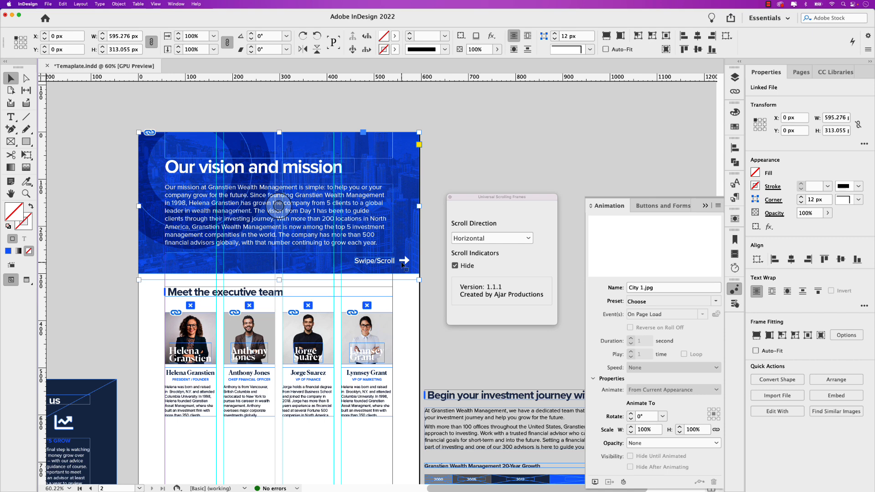
- Show the banner frame's scroll indicators and test them in the interactivity preview by scrolling the banner across and back
click(455, 266)
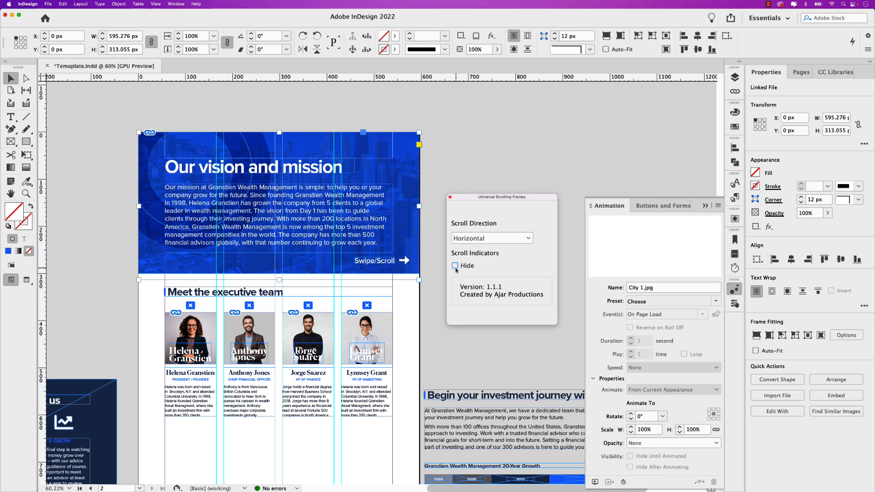
click(594, 481)
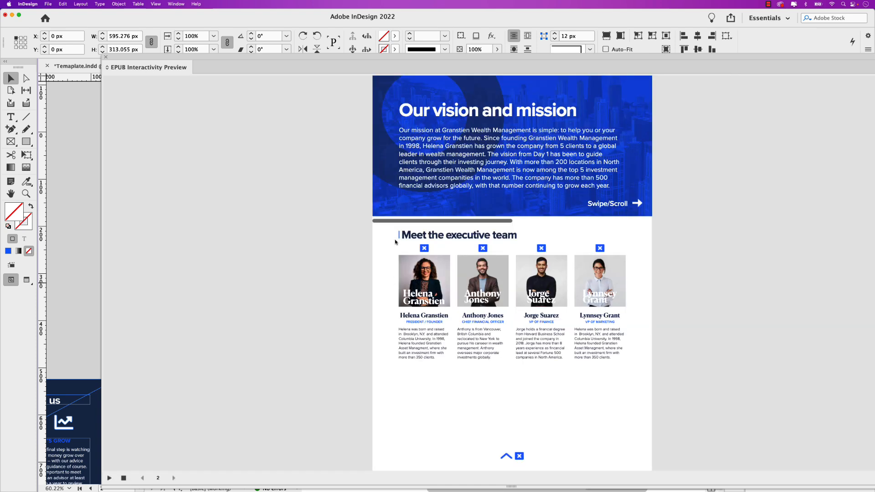
drag(396, 223, 551, 224)
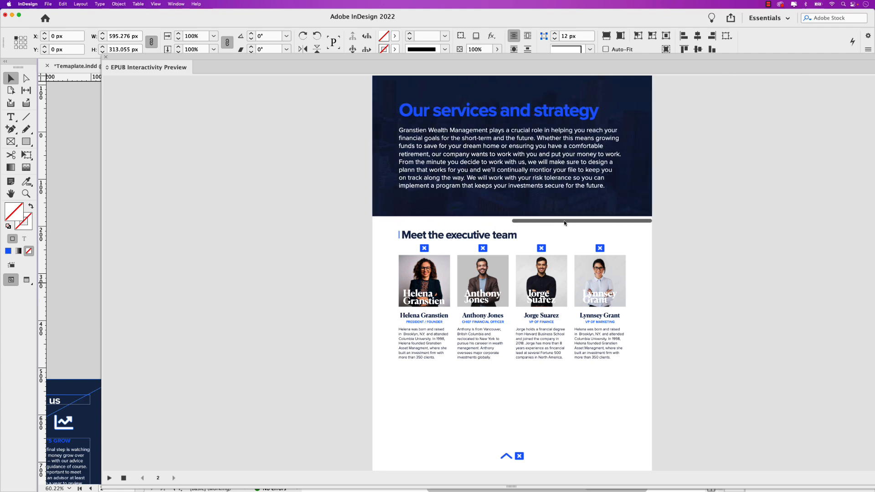
drag(556, 222, 414, 223)
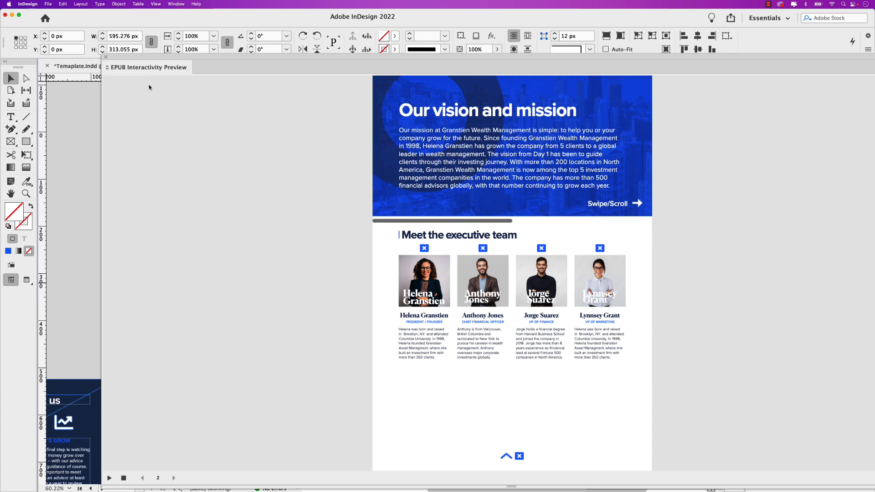
click(106, 56)
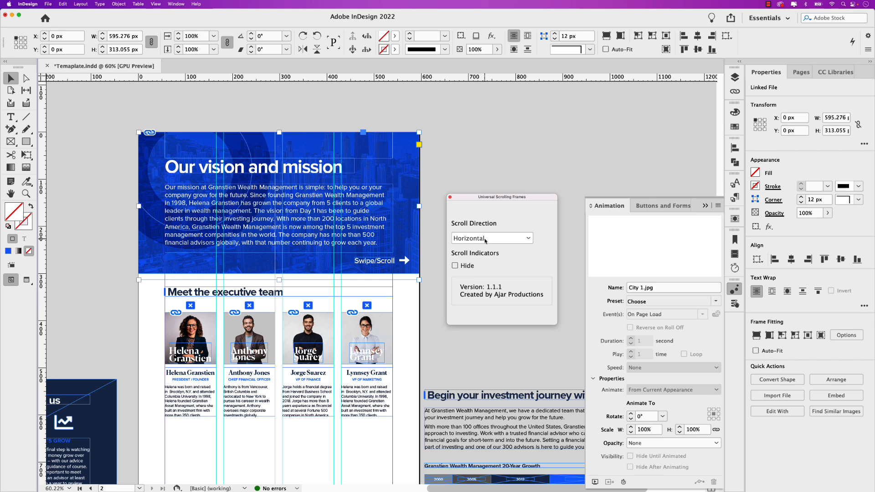
- Hide the banner frame's scroll indicators again and put away the scrolling-frame and animation settings
click(455, 266)
click(450, 198)
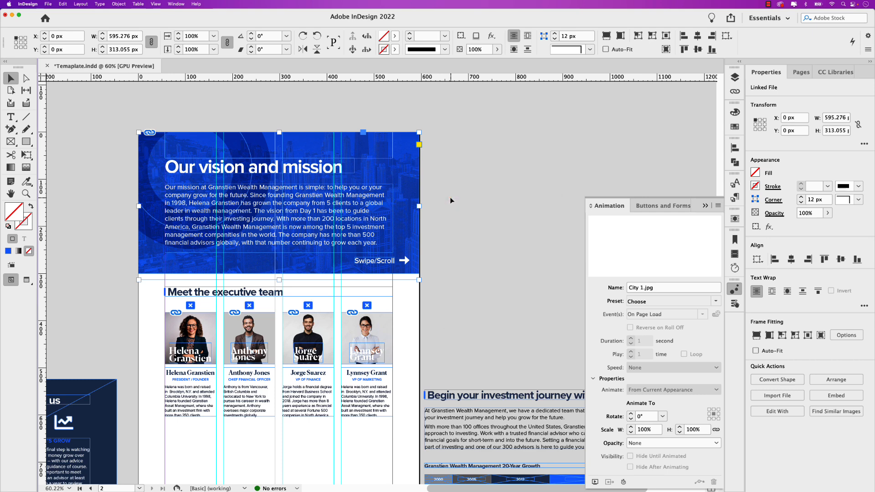
click(706, 206)
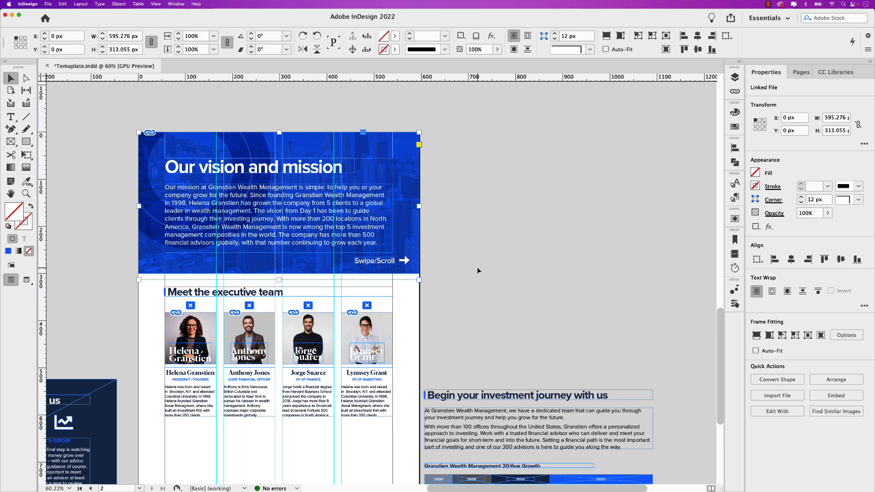
- Select the President / Founder's photo group under the Meet the executive team heading
scroll(458, 305, down, 3)
scroll(457, 304, left, 1)
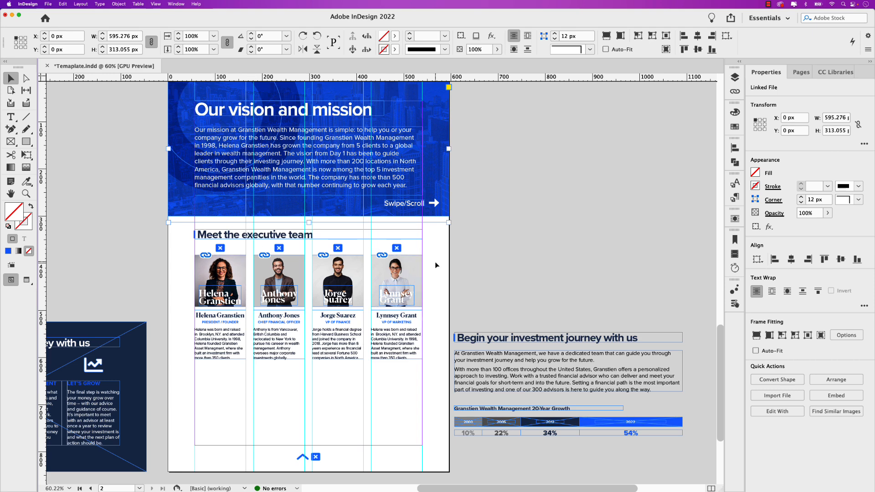
key(super+equal)
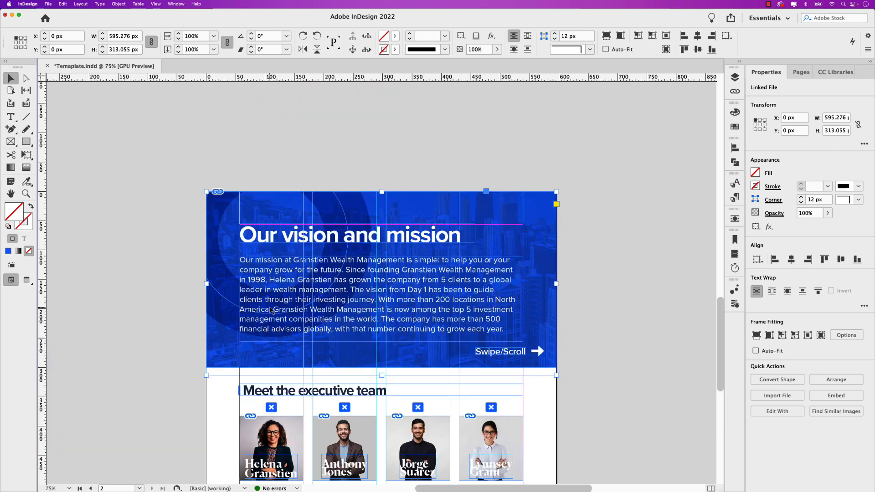
scroll(272, 311, down, 10)
scroll(272, 312, right, 3)
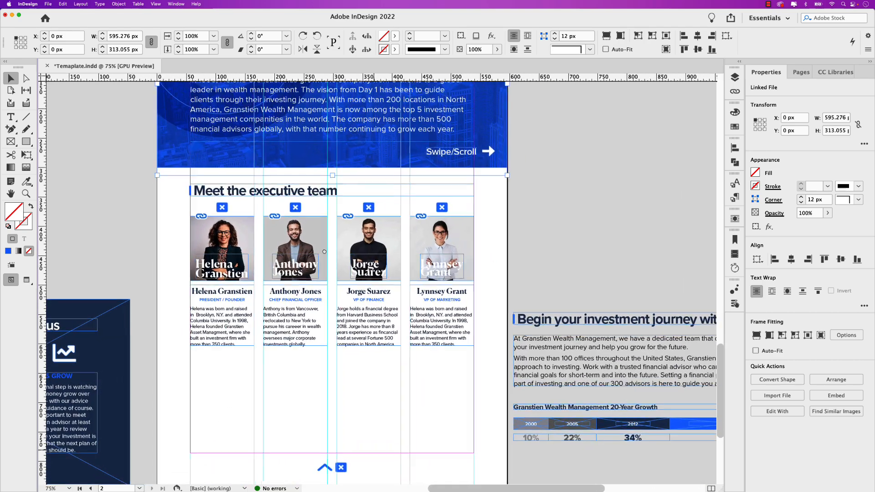
click(232, 240)
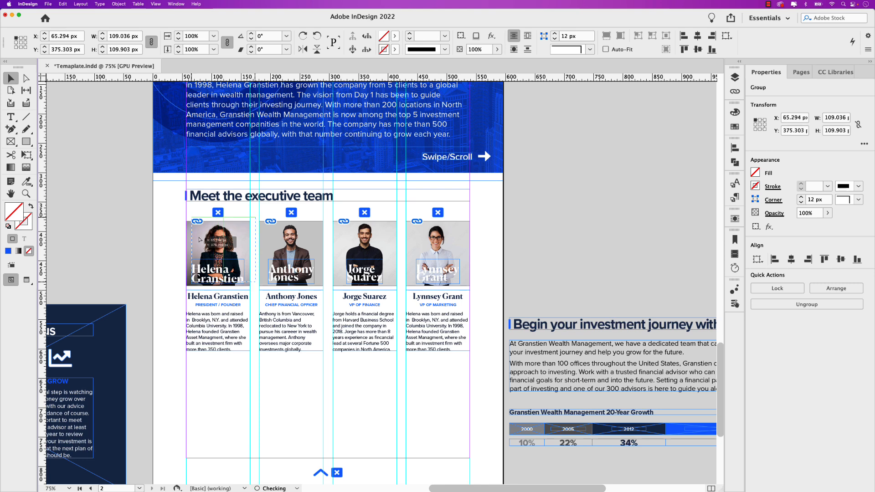
- Move the President / Founder's photo group out of its column and undo the move
drag(195, 242, 170, 238)
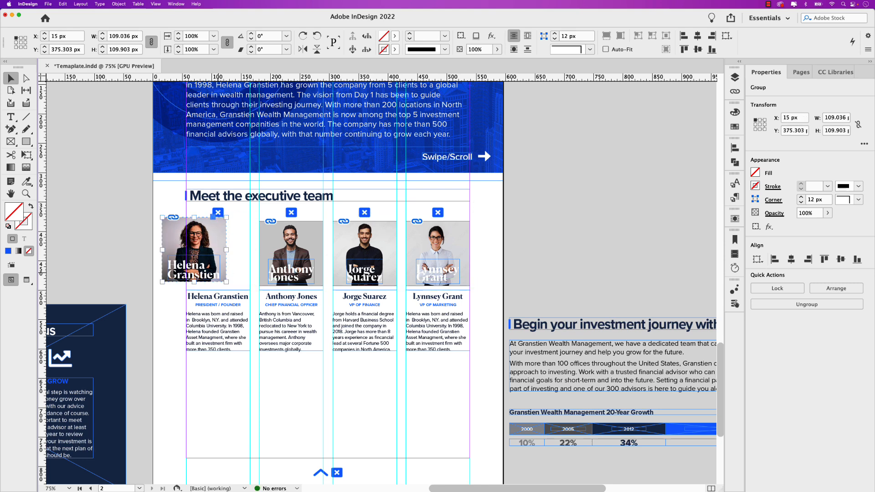
key(super+z)
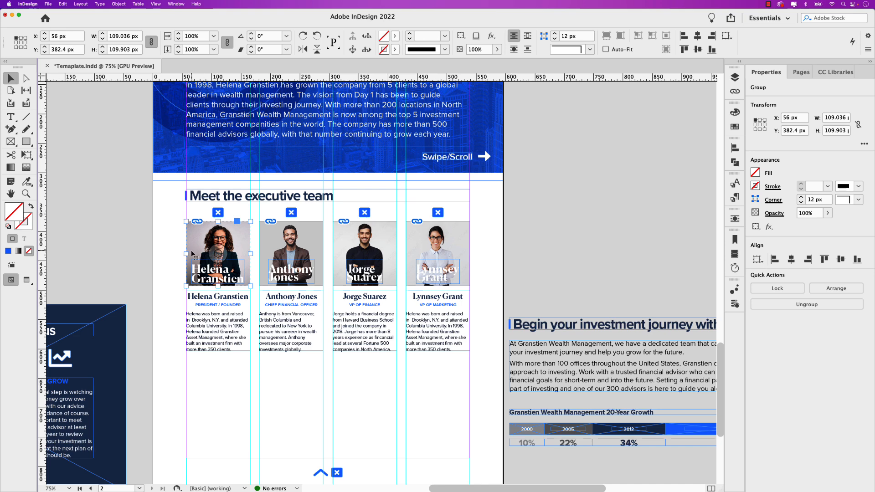
click(118, 4)
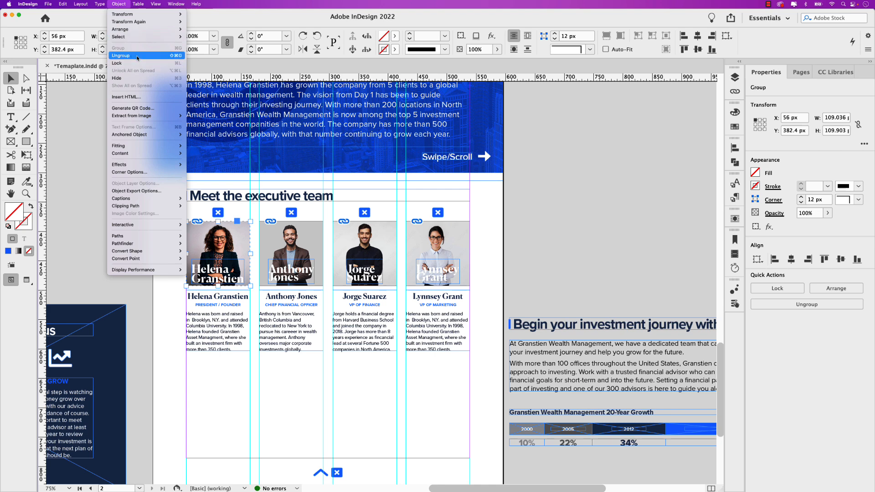
click(204, 209)
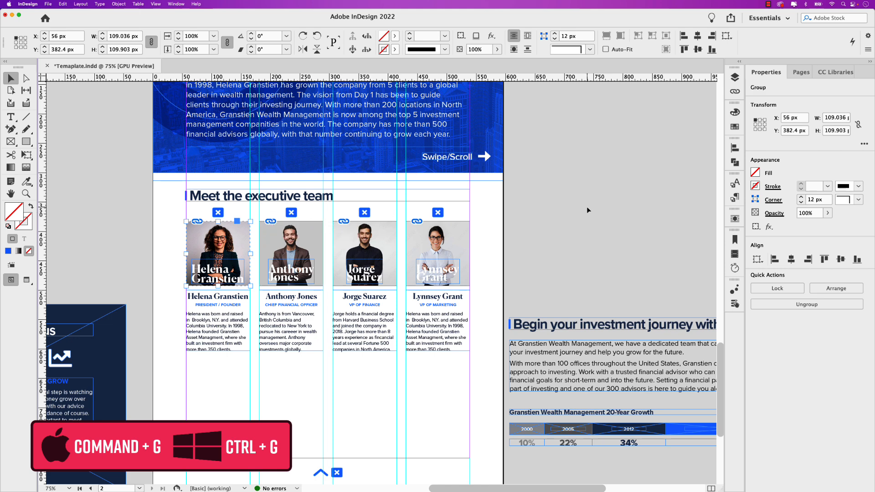
- Open the Buttons and Forms settings as a floating window beside the executive team section
click(734, 303)
drag(656, 284, 580, 182)
click(707, 207)
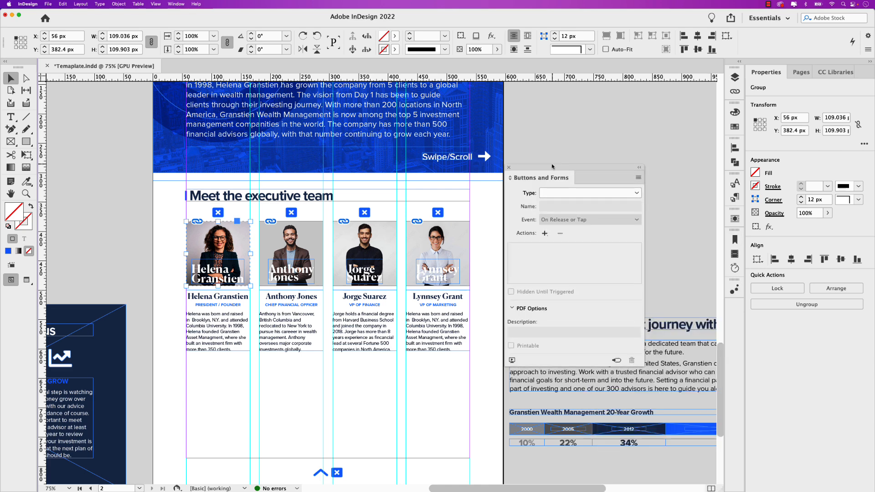
click(171, 4)
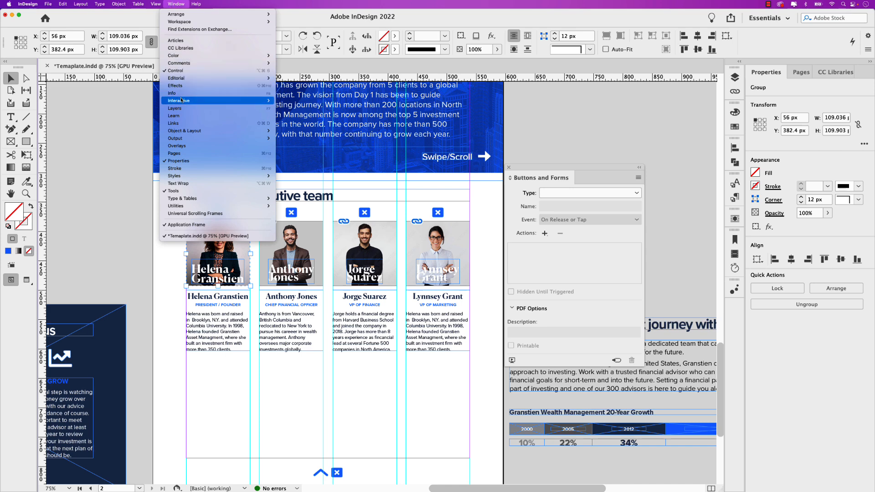
mouse_move(182, 101)
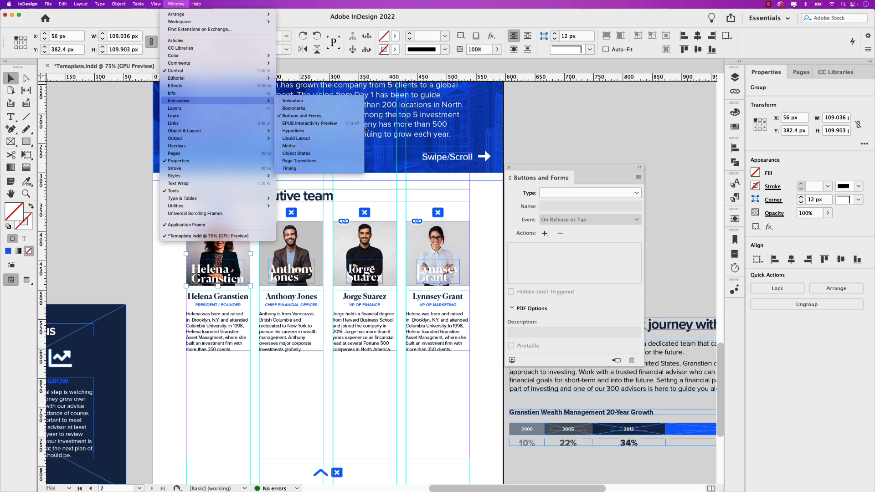
click(539, 169)
drag(537, 170, 513, 195)
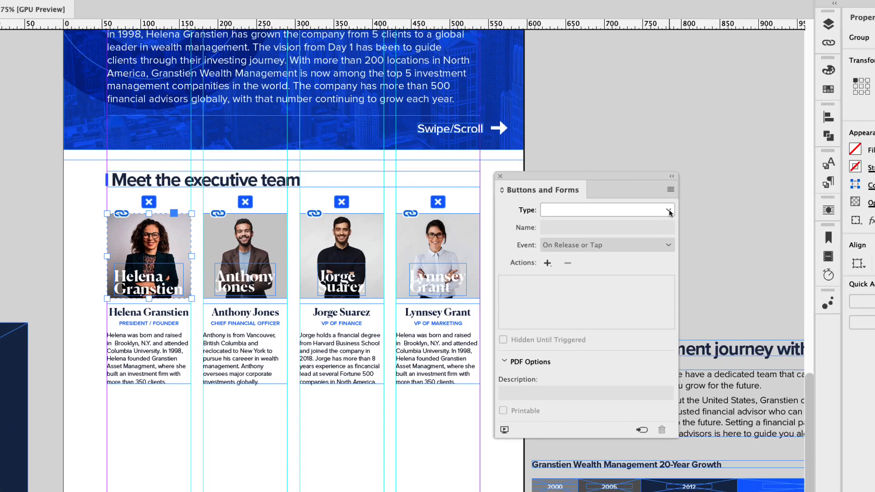
- Convert the President / Founder's photo group to a button named with her full name followed by "Photo"
click(614, 219)
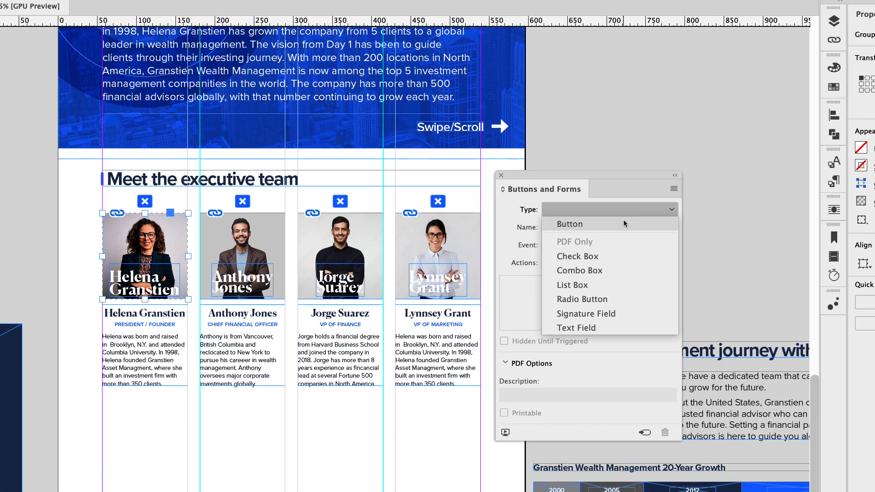
click(615, 224)
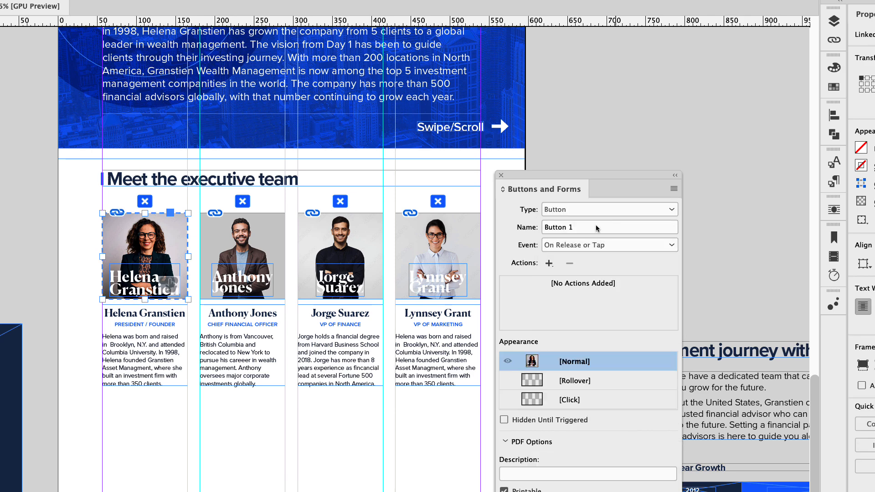
text(Helena G)
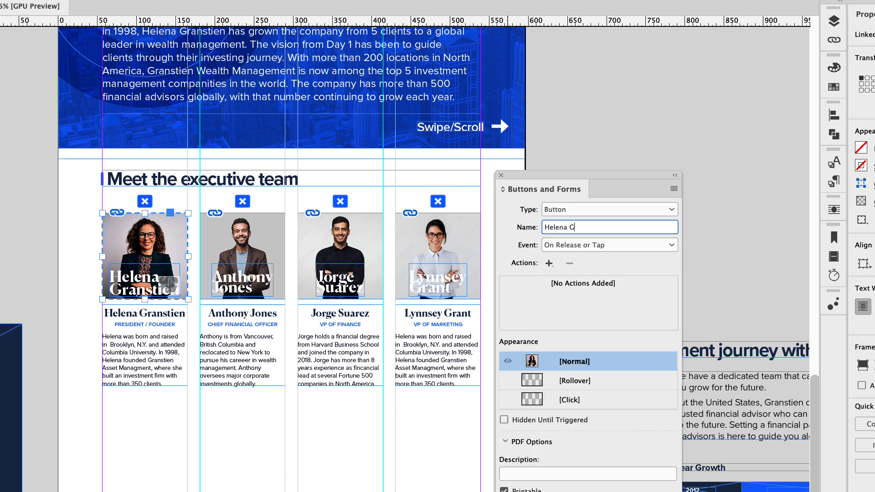
text(ranstien Photo)
key(Return)
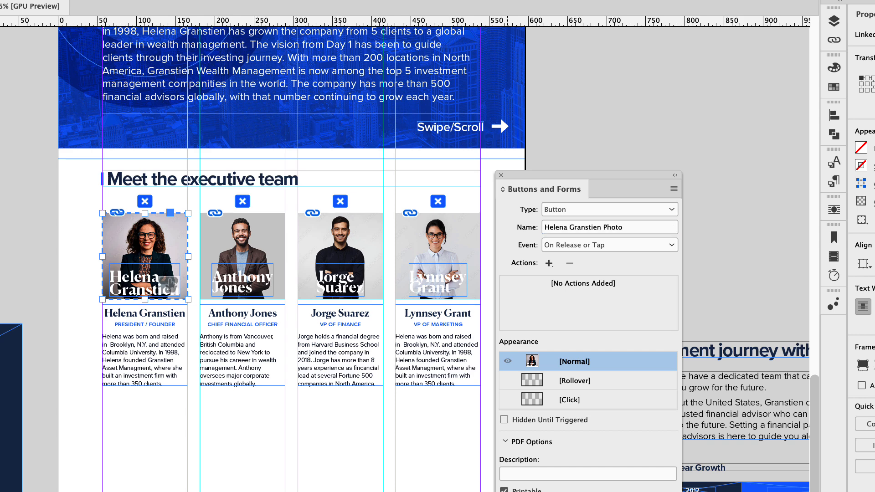
- Convert the Chief Financial Officer's photo group to a button named with his full name followed by "Photo"
click(267, 237)
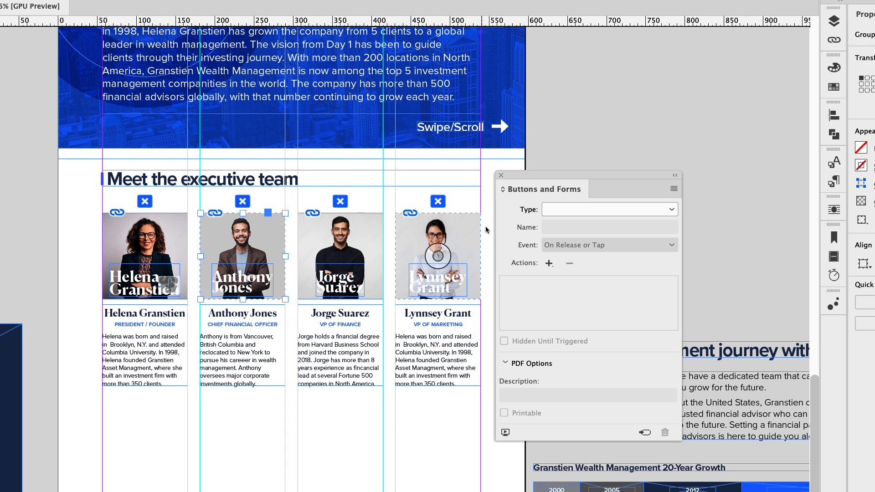
click(553, 209)
click(561, 224)
click(522, 228)
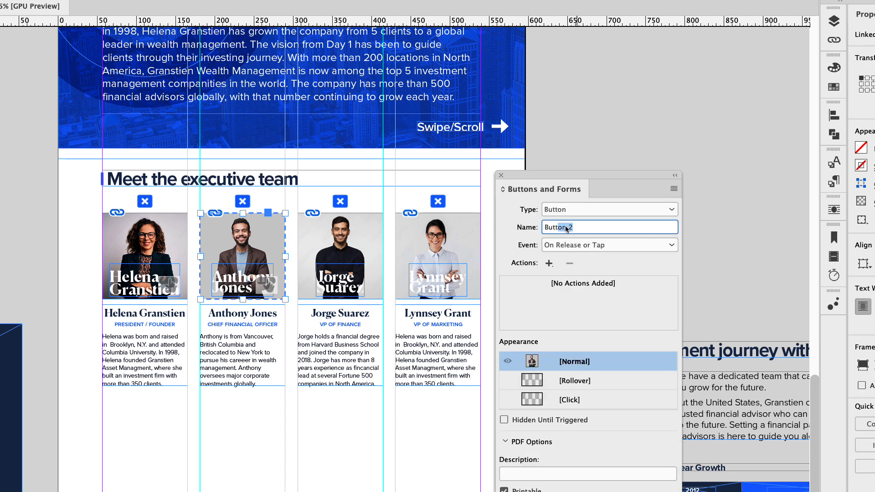
text(Anthony Jones Photo)
key(Return)
- Convert the VP of Finance's photo group to a button named with his full name followed by "Photo"
click(378, 243)
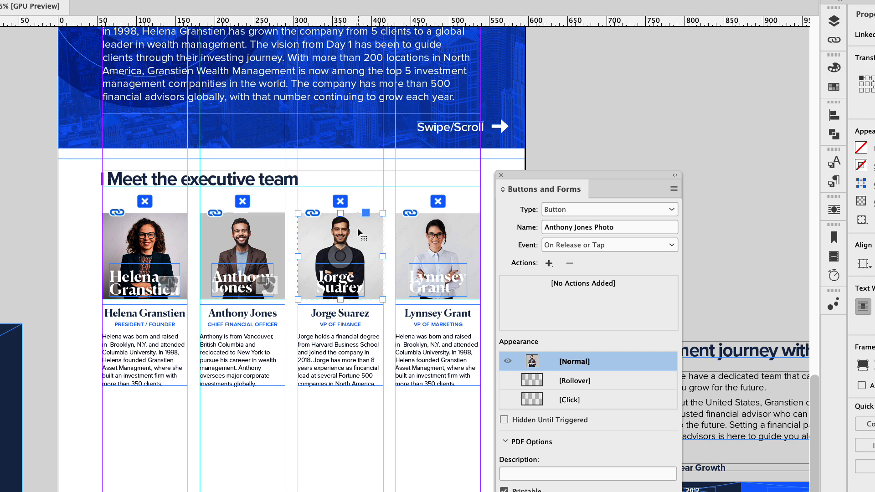
click(624, 210)
click(612, 223)
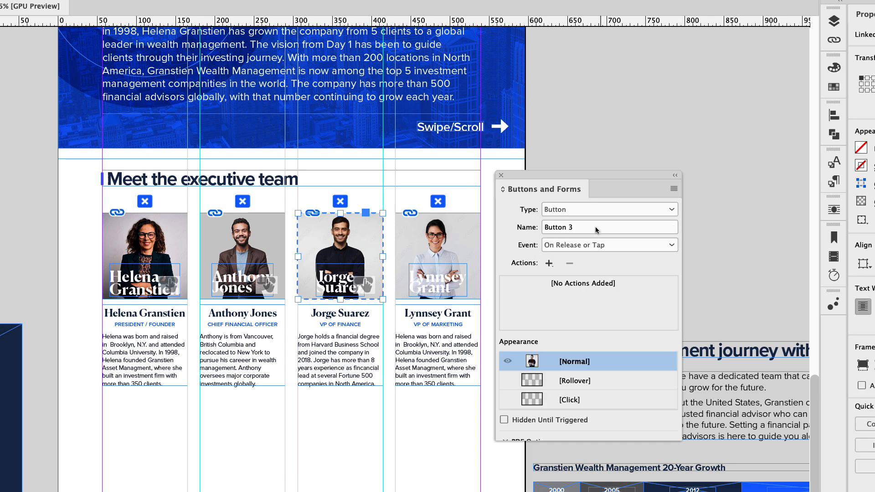
key(Tab)
text(Jor)
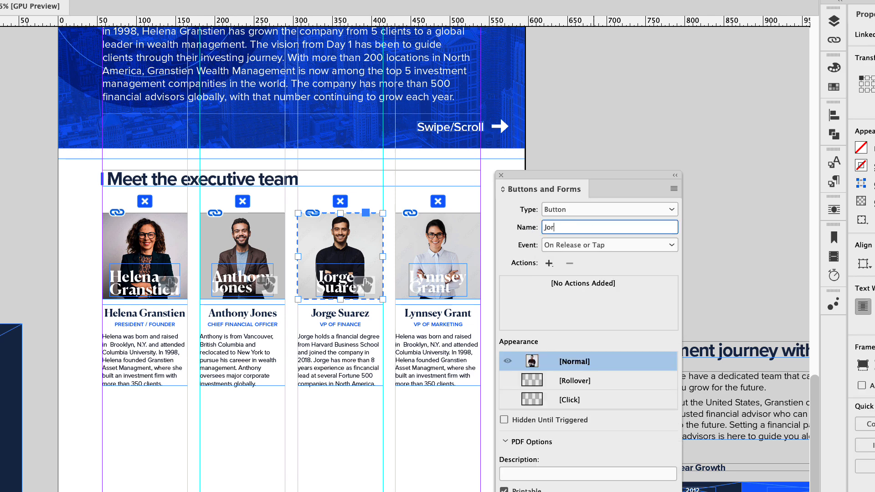
text(ge Suarez Photo)
key(Return)
- Convert the VP of Marketing's photo group to a button named with her full name followed by "Photo"
click(439, 254)
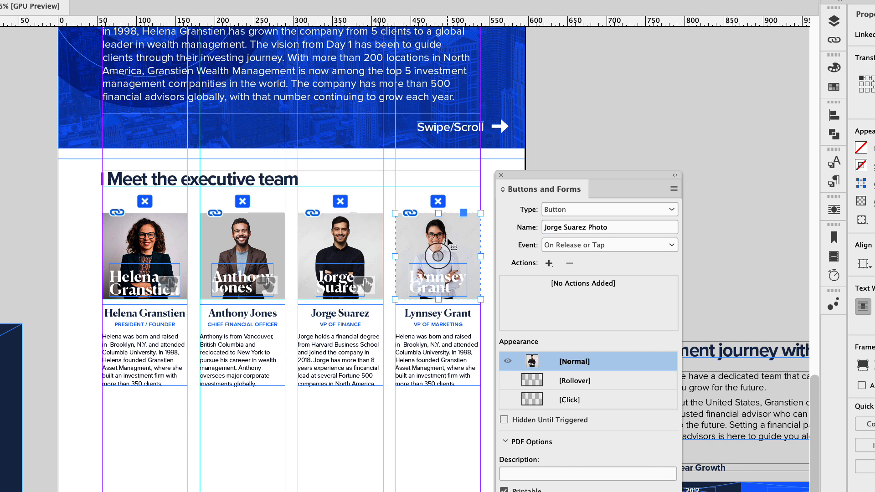
click(671, 213)
click(667, 224)
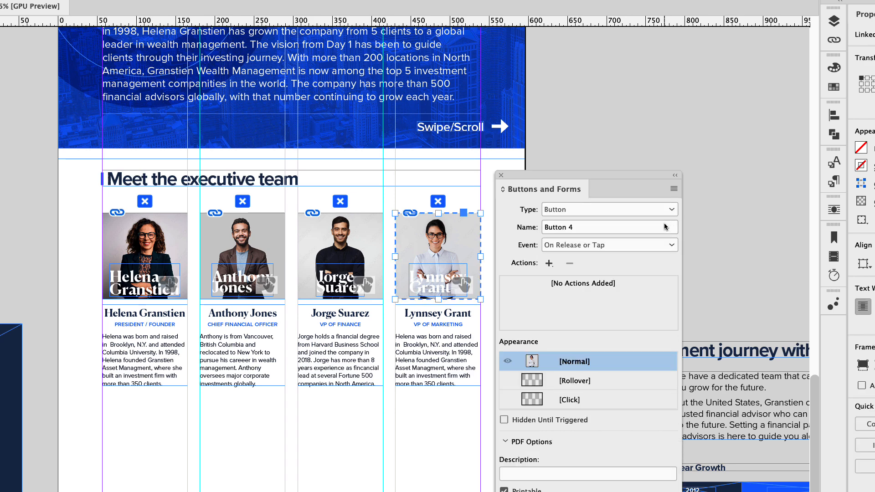
drag(603, 228, 532, 227)
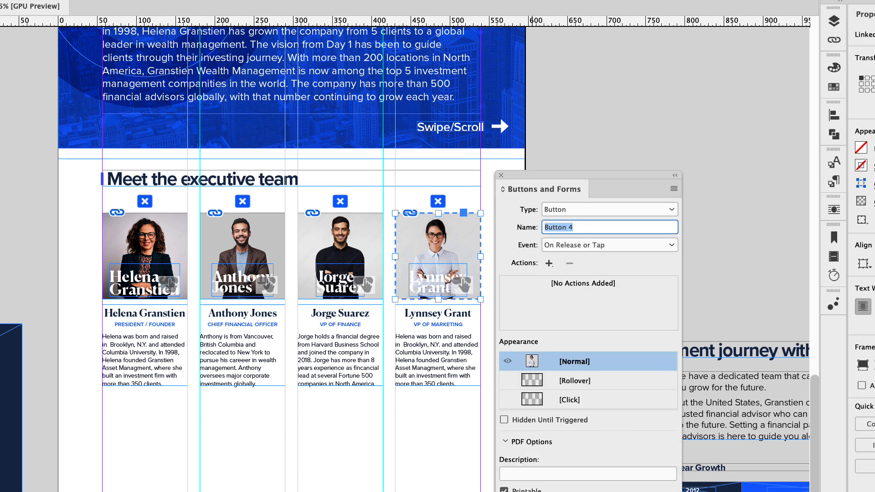
text(Lynnsey Grant Photo)
key(Return)
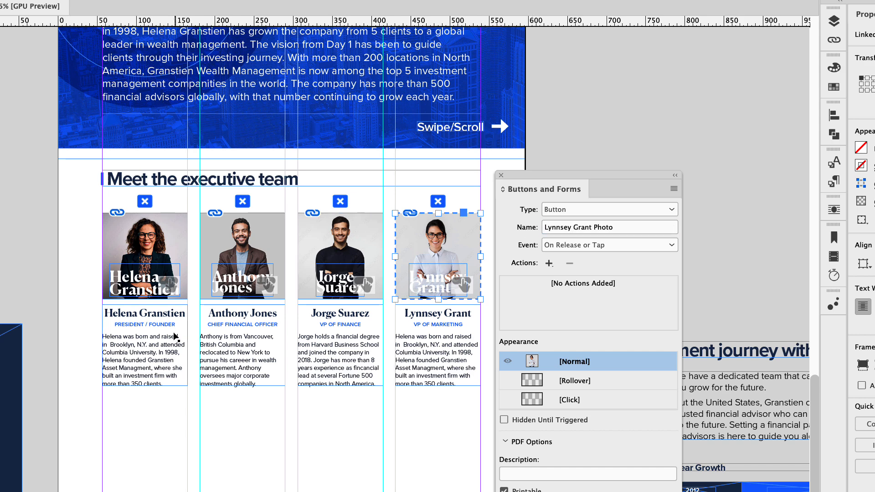
- Convert the President / Founder's biography text frame to a button named with her full name followed by "Bio"
click(167, 337)
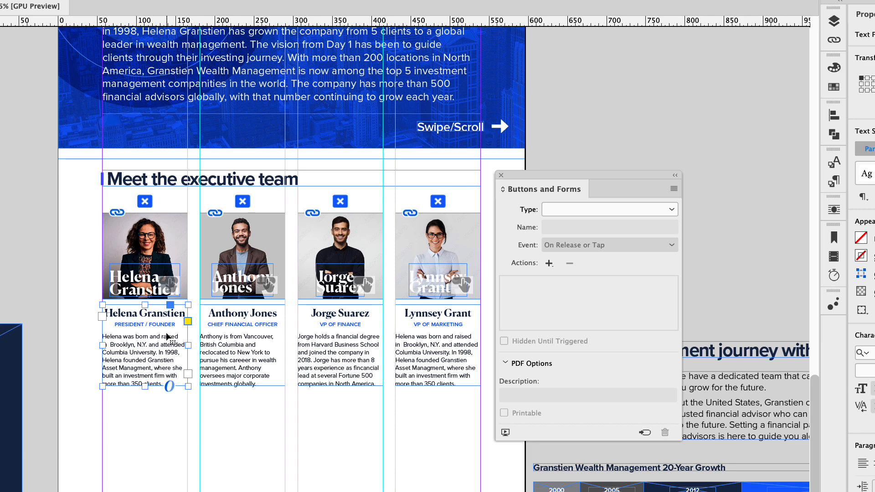
click(561, 212)
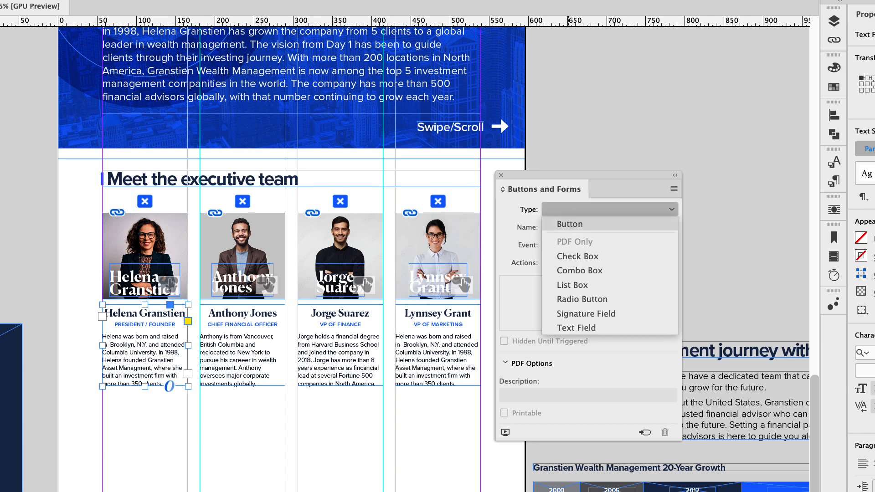
click(570, 226)
drag(570, 227, 534, 229)
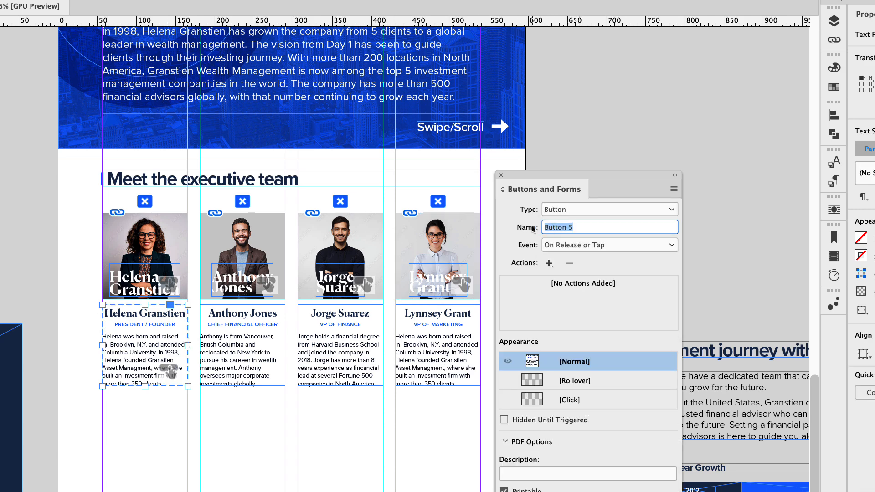
text(Helena Granstien Bio)
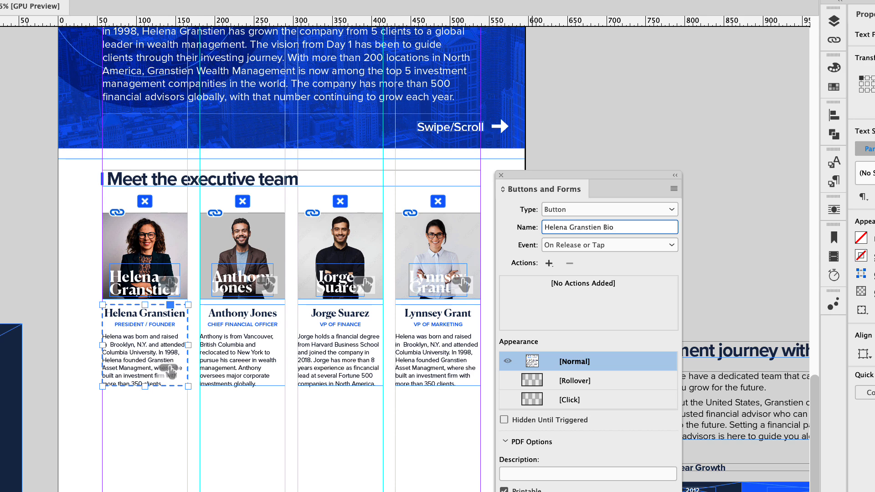
key(Return)
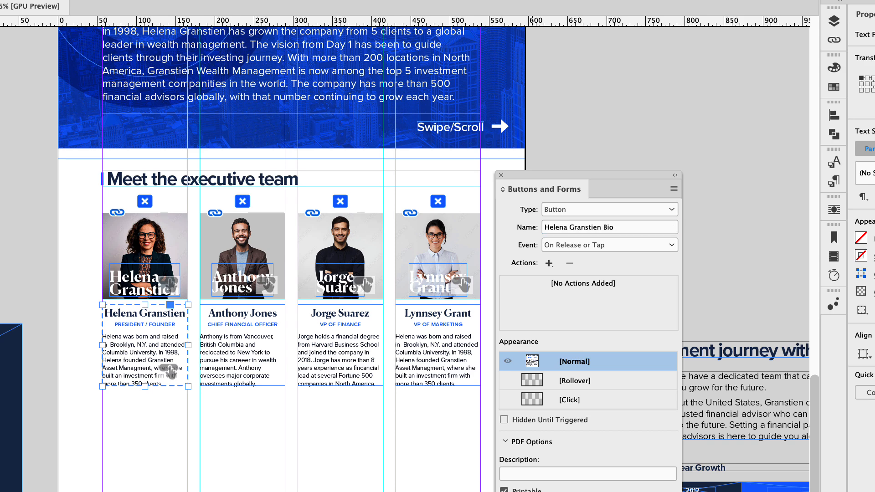
- Convert the Chief Financial Officer's biography text frame to a button named with his full name followed by "Bio"
click(264, 318)
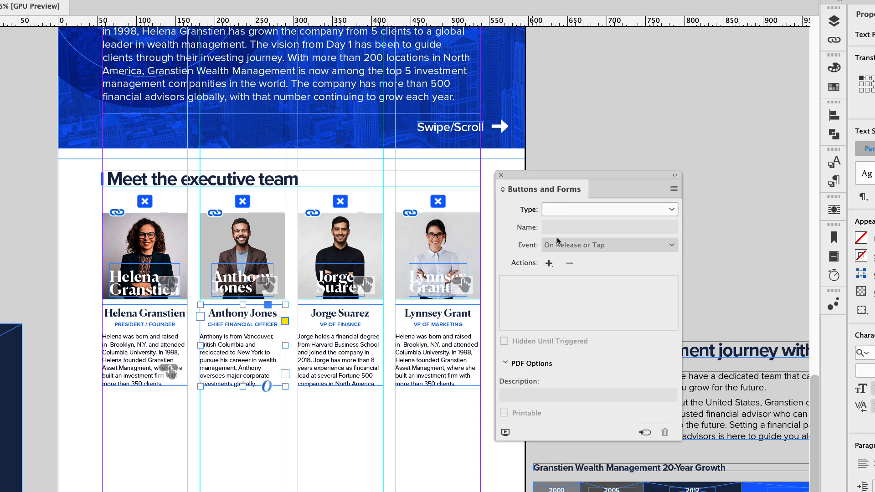
click(606, 214)
click(595, 224)
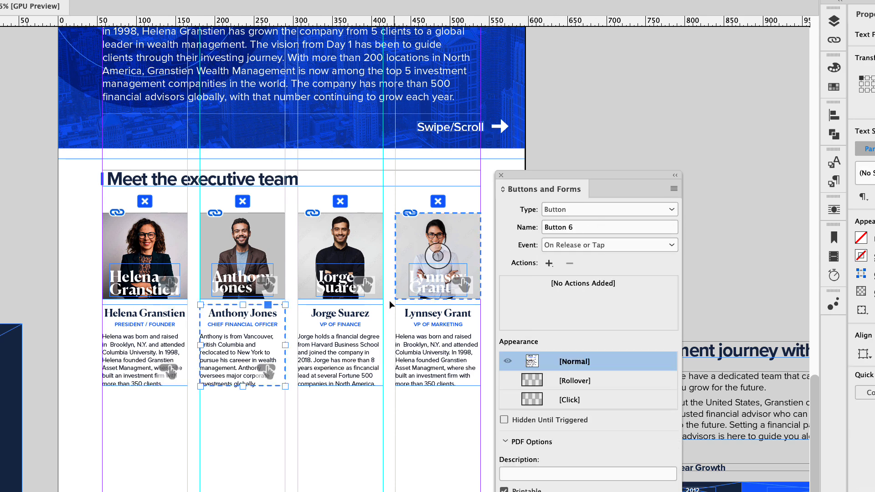
drag(583, 228, 530, 230)
text(A)
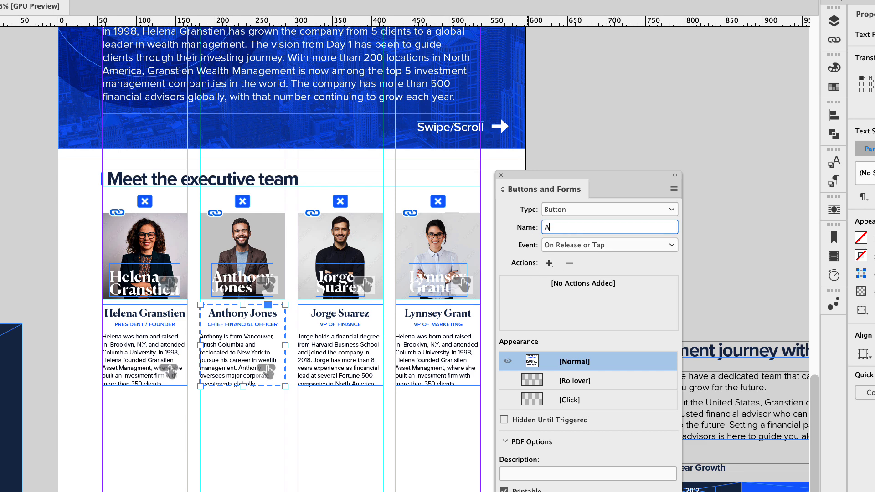
text(nthony Jone)
text(s Butto)
key(BackSpace)
key(BackSpace)
key(BackSpace)
key(BackSpace)
text(Bio)
key(Return)
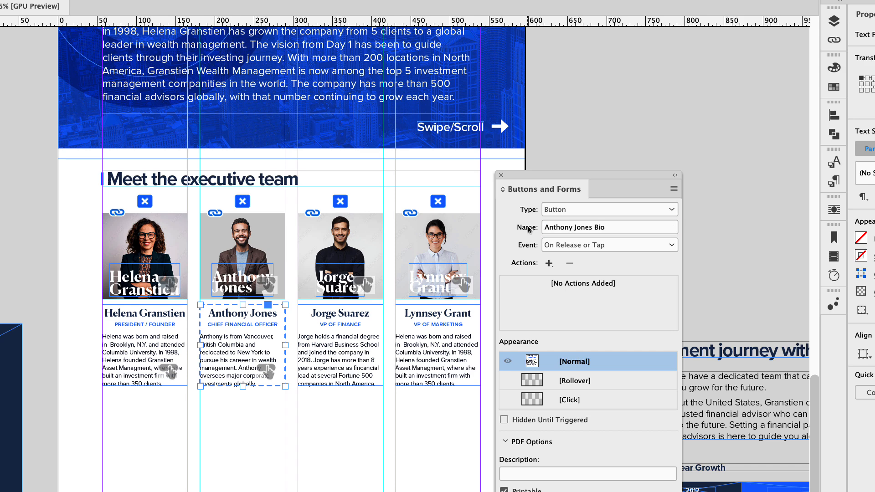
- Convert the VP of Finance's biography text frame to a button named with his full name followed by "Bio"
click(323, 327)
click(575, 209)
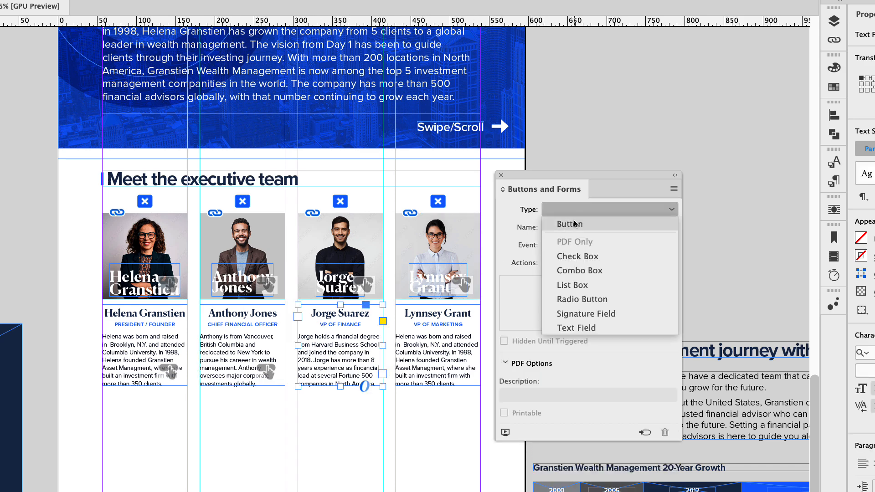
click(576, 223)
click(572, 227)
text(Jorge Suarez Bio)
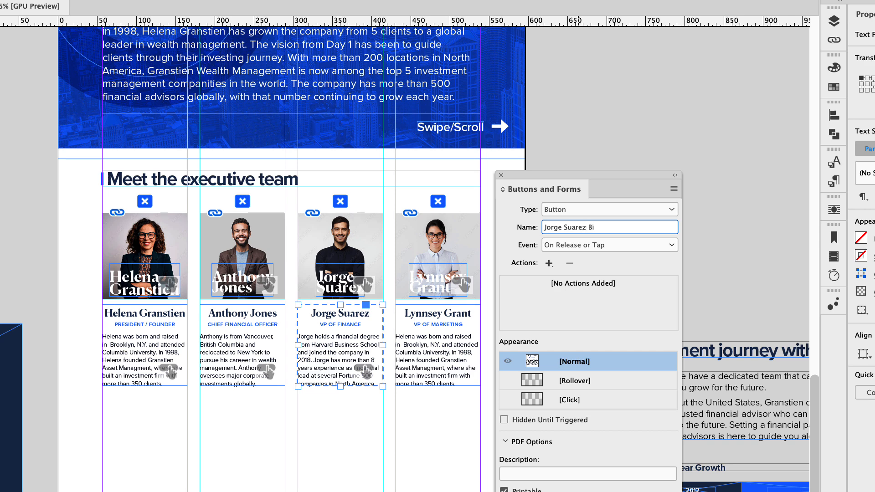
- Convert the VP of Marketing's biography text frame to a button named with her full name followed by "Bio"
click(474, 337)
click(578, 209)
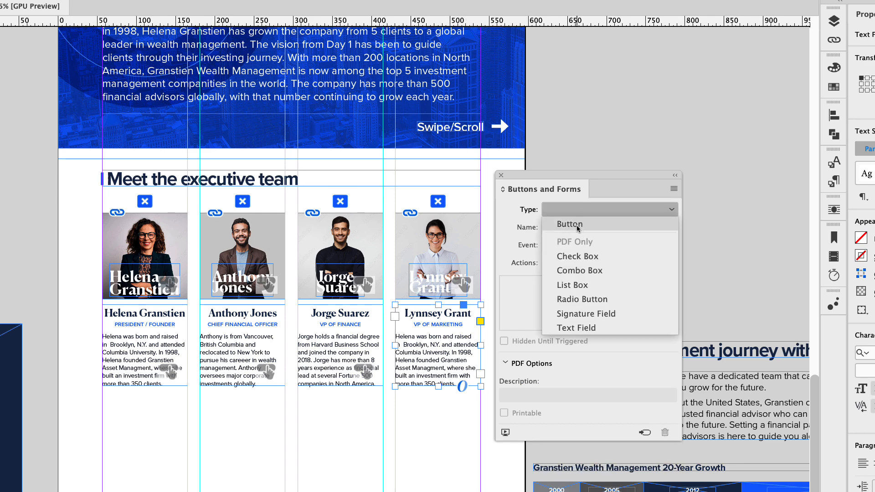
click(578, 225)
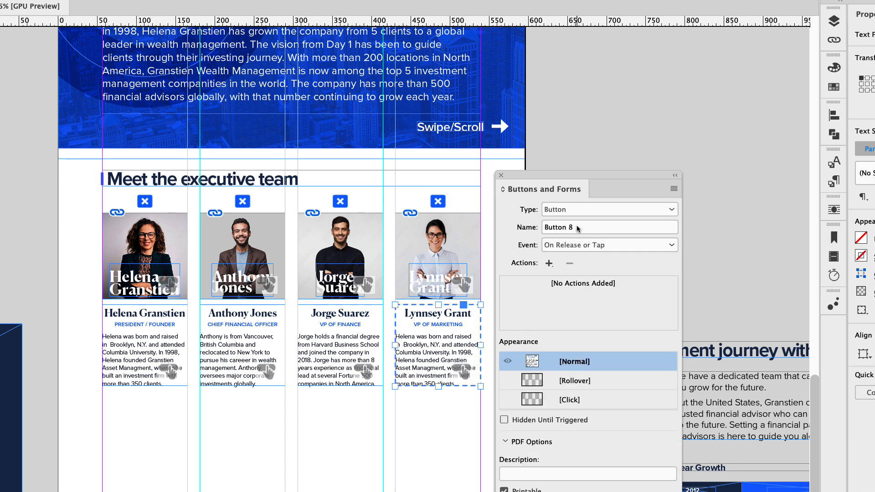
click(585, 228)
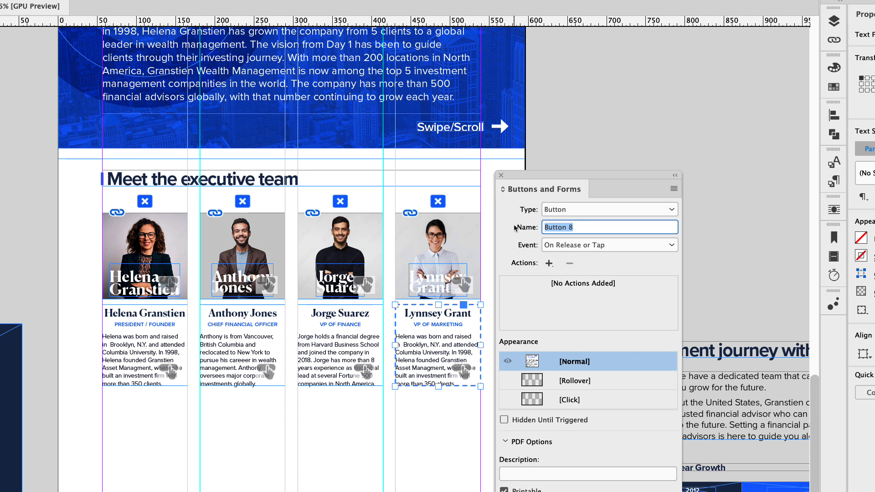
text(Lynnsey Grant Bio)
key(Return)
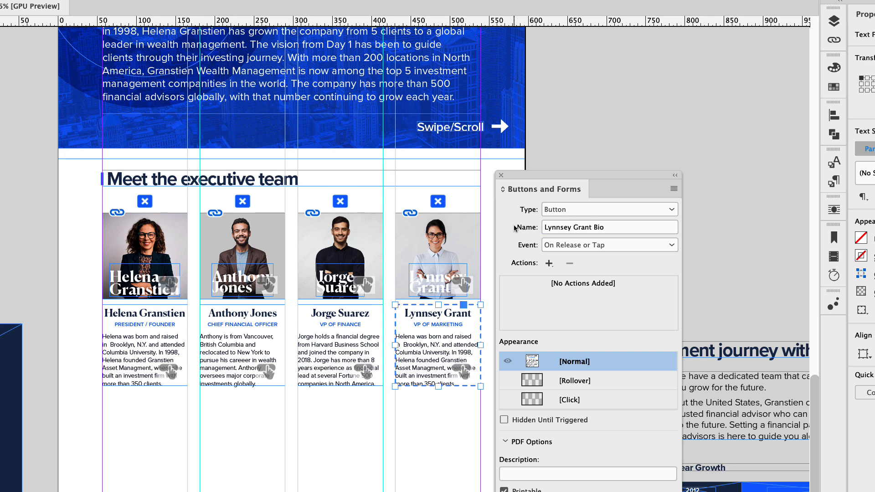
- Convert the X icon above the President / Founder's photo to a button named "Close Button 1"
click(145, 201)
click(546, 212)
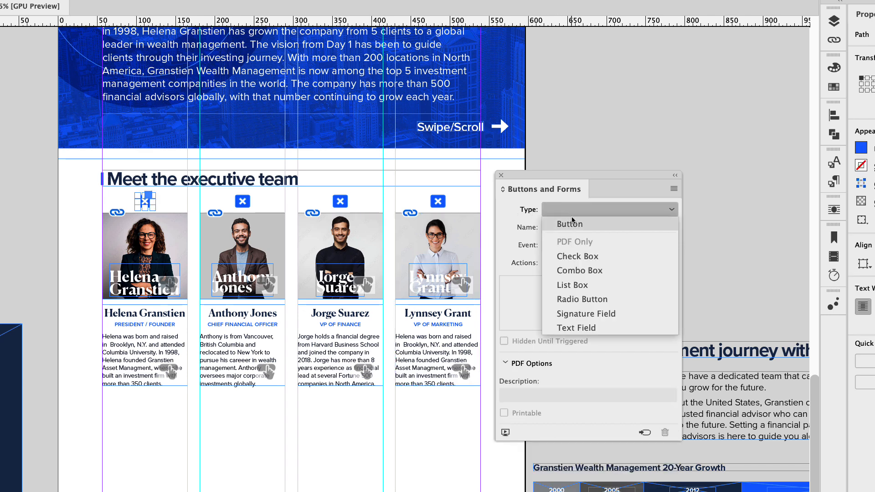
click(548, 223)
click(548, 229)
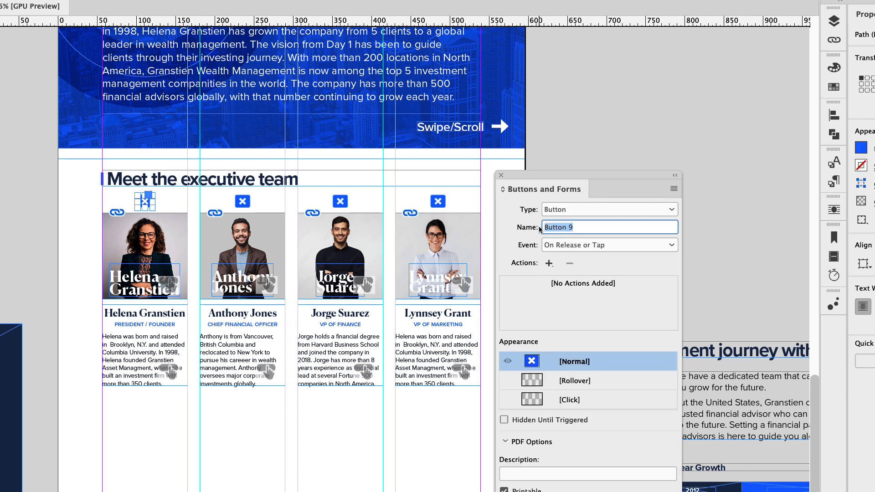
text(Close Button 1)
key(Return)
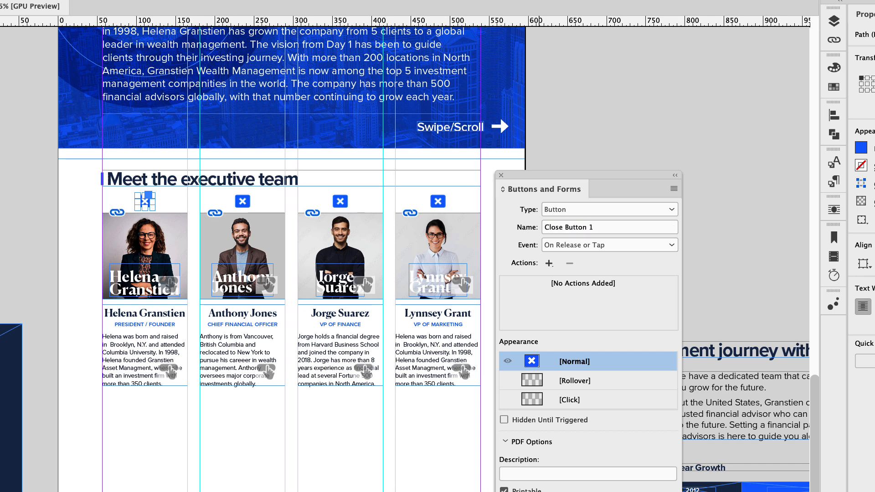
- Convert the X icon above the Chief Financial Officer's photo to a button named as the next Close Button in sequence
click(246, 206)
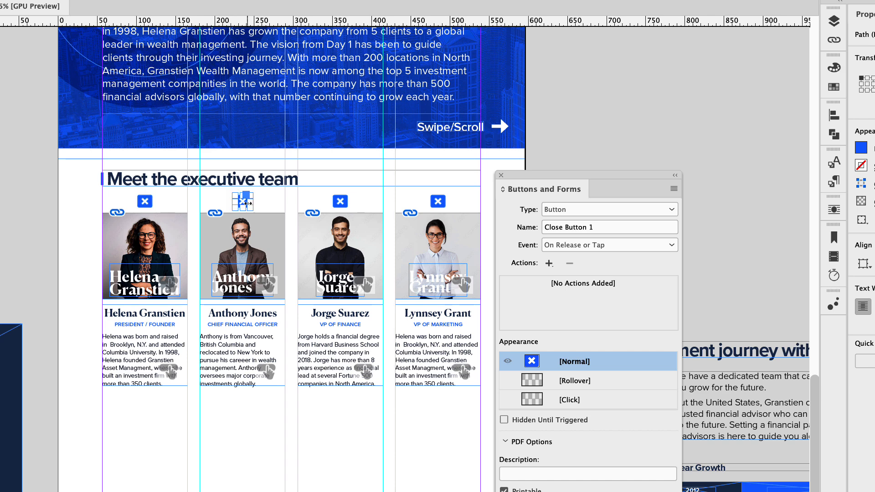
click(590, 210)
click(588, 225)
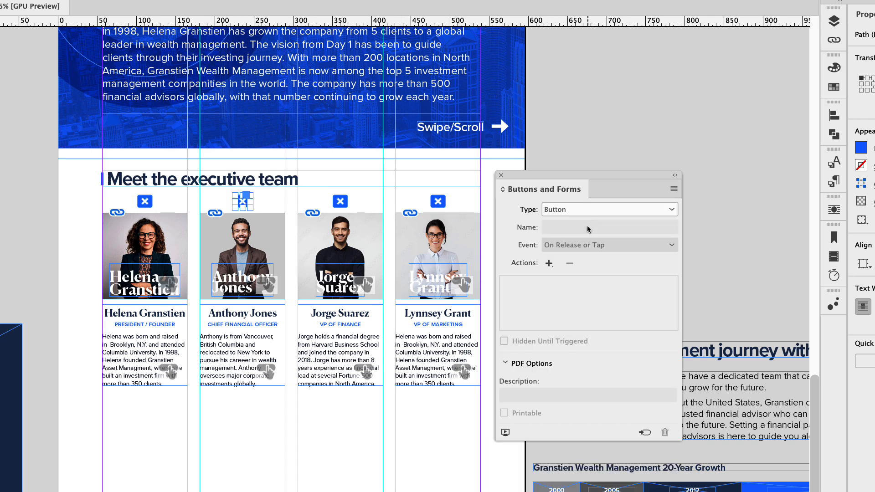
key(Tab)
text(Close Bu)
key(Return)
- Convert the X icon above the VP of Finance's photo to a button named "Close Button 3"
click(340, 201)
click(576, 210)
click(572, 224)
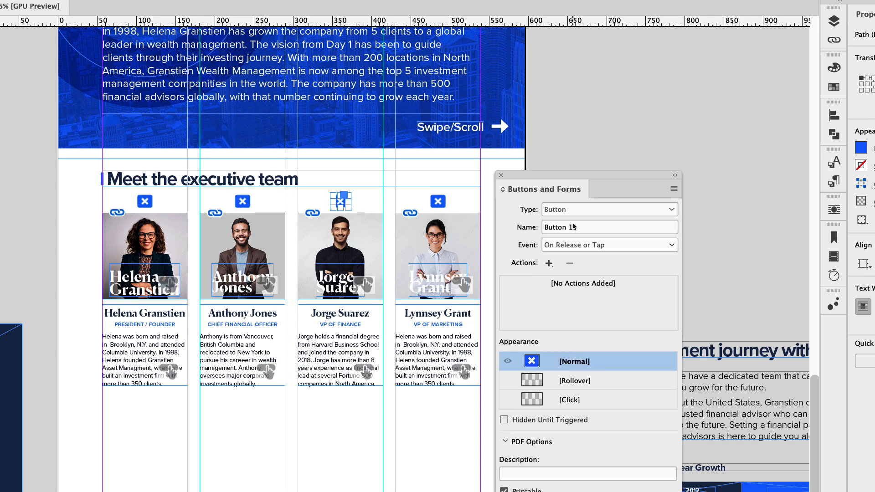
drag(573, 226, 525, 230)
text(Close Button 3)
key(Return)
- Convert the X icon above the VP of Marketing's photo to a button named "Close Button"
click(438, 201)
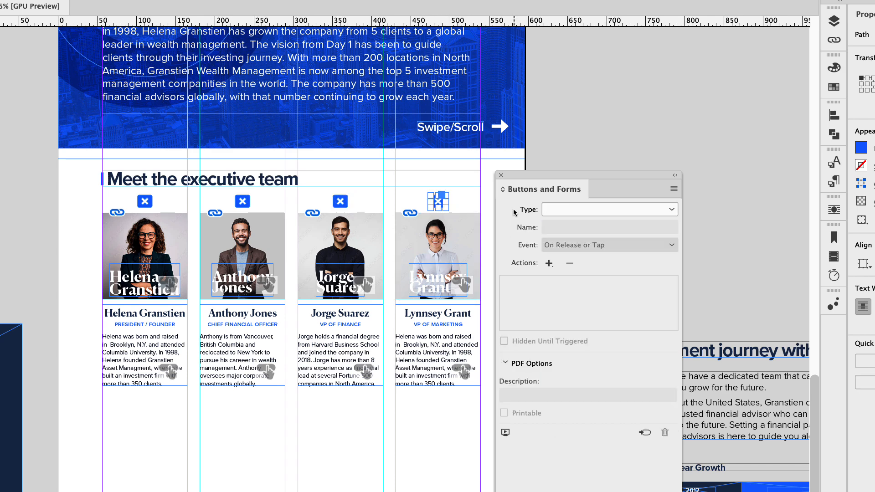
click(577, 210)
click(569, 224)
triple_click(577, 227)
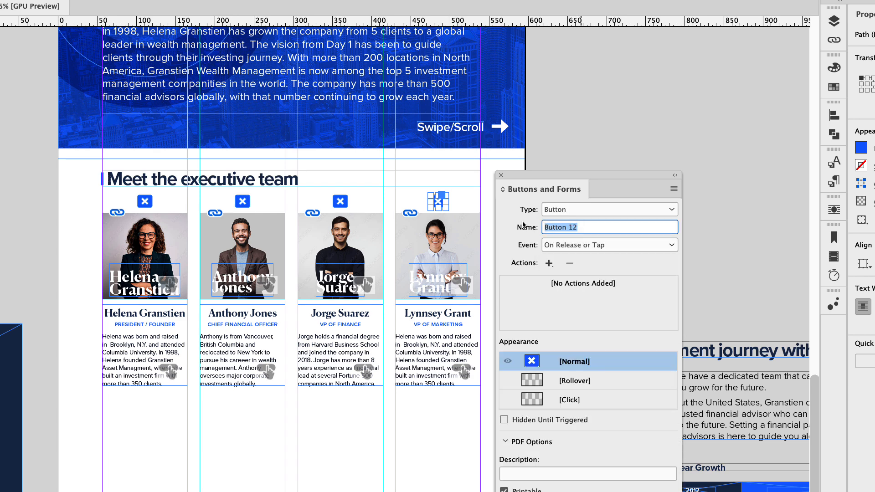
text(Close)
key(Return)
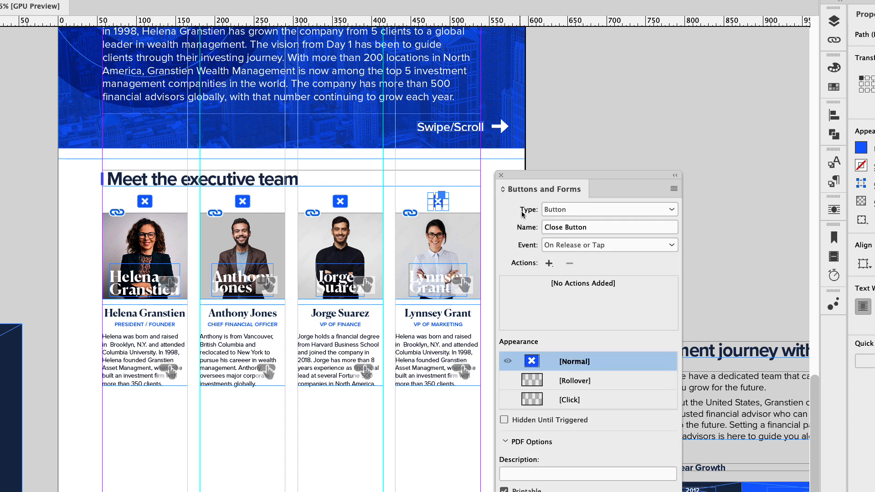
click(465, 190)
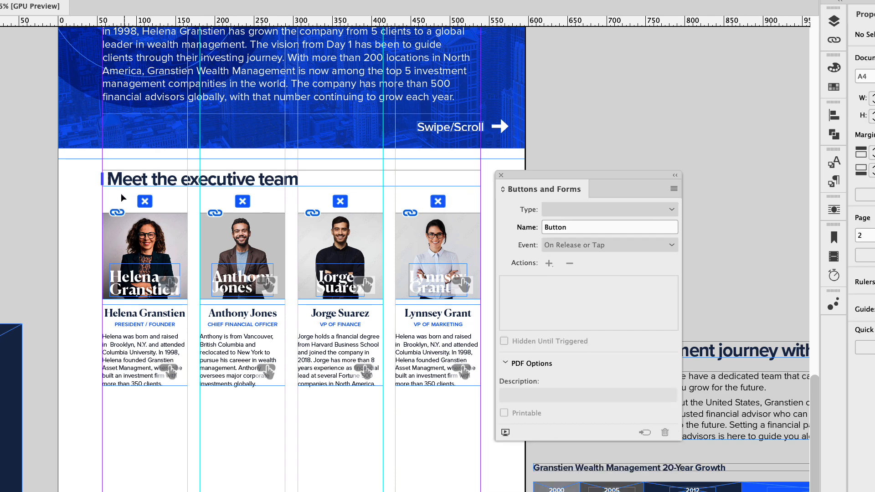
- Set the four close buttons above the executive photos to Hidden Until Triggered
drag(119, 195, 457, 206)
drag(89, 324, 433, 400)
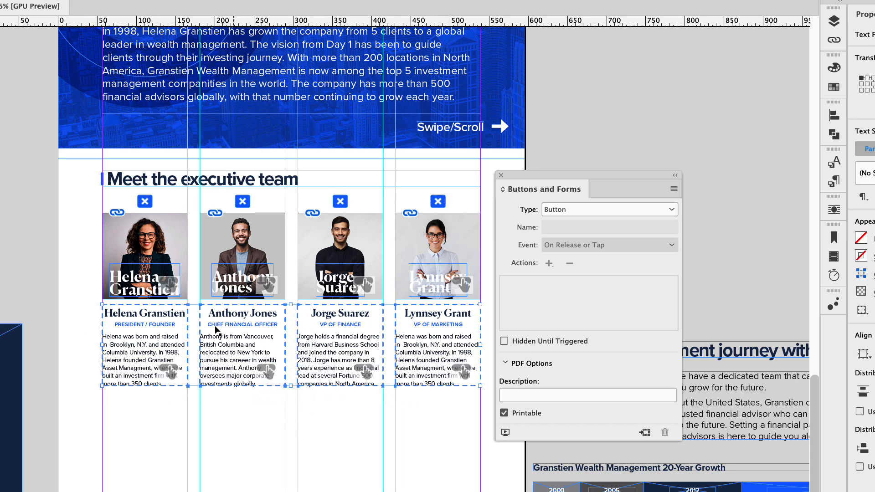
click(67, 243)
drag(118, 191, 459, 207)
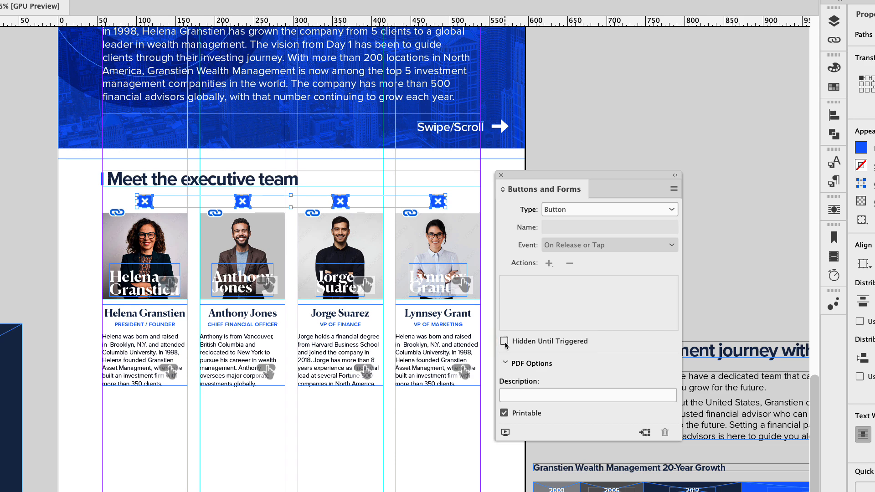
- Set the four executive biography buttons to Hidden Until Triggered
click(88, 278)
drag(96, 333, 435, 386)
click(504, 342)
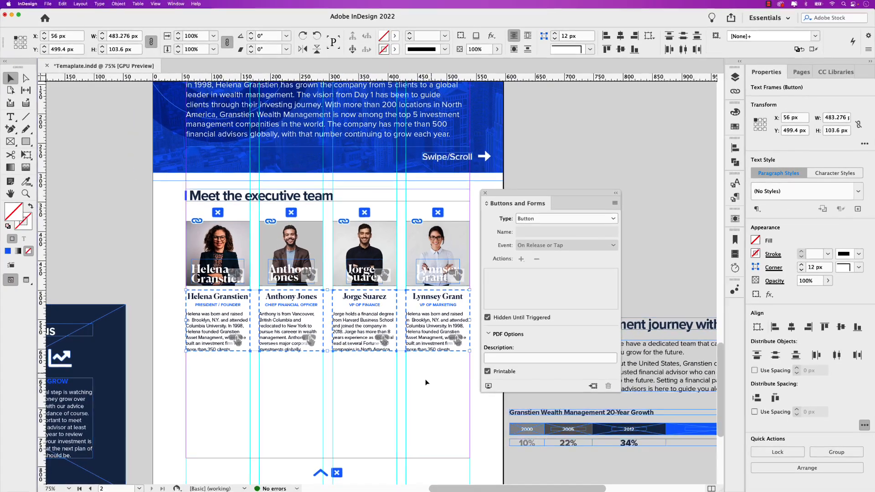
click(422, 428)
click(131, 338)
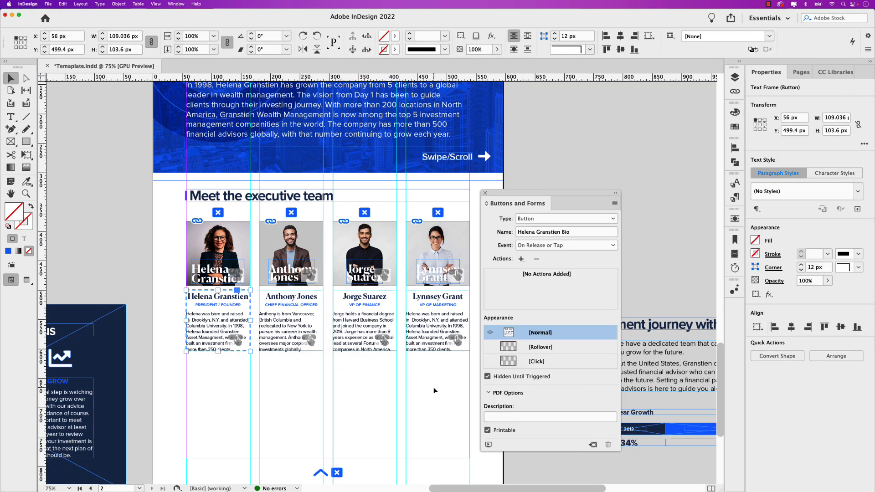
click(314, 342)
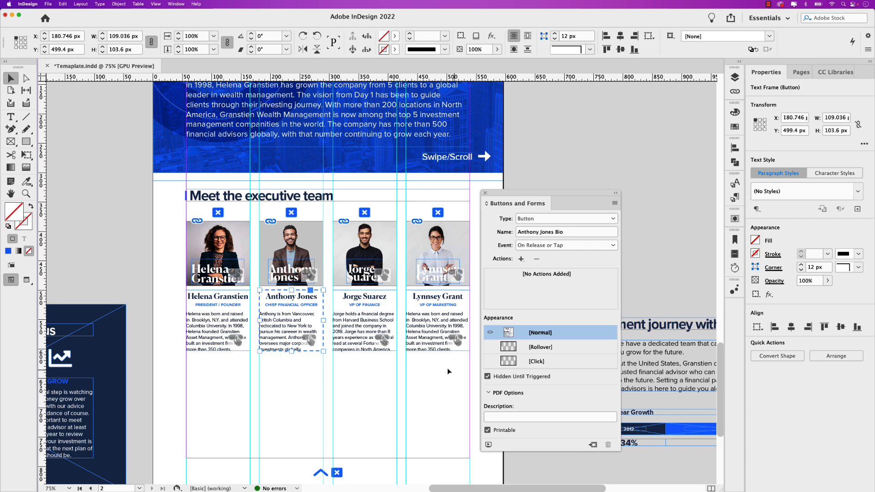
click(369, 324)
click(487, 376)
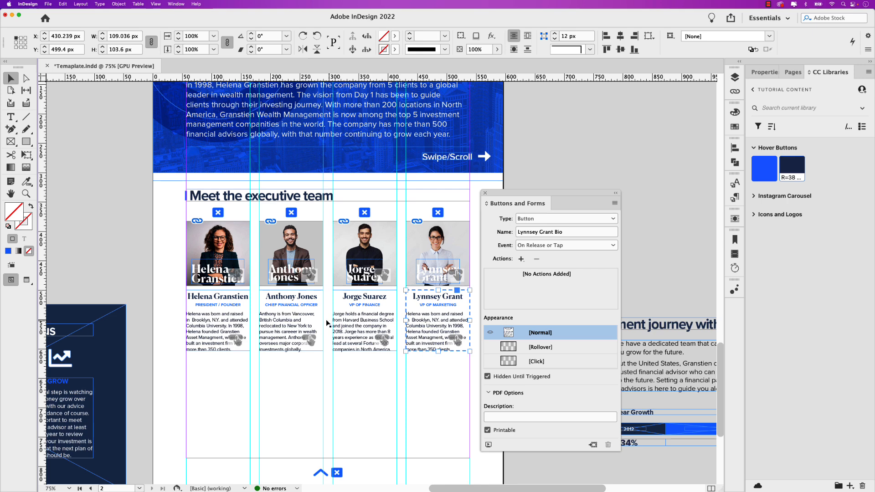
- Add a Show/Hide Buttons and Forms action on release or tap to the President / Founder's photo button
click(206, 244)
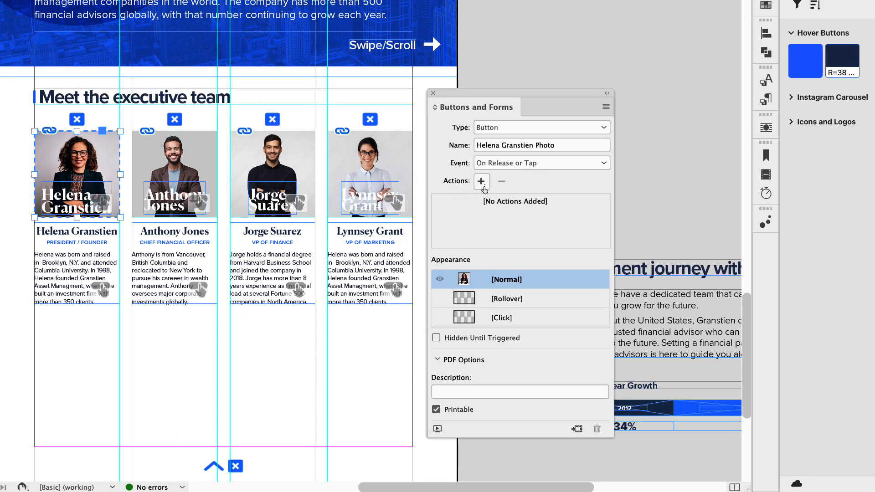
click(488, 195)
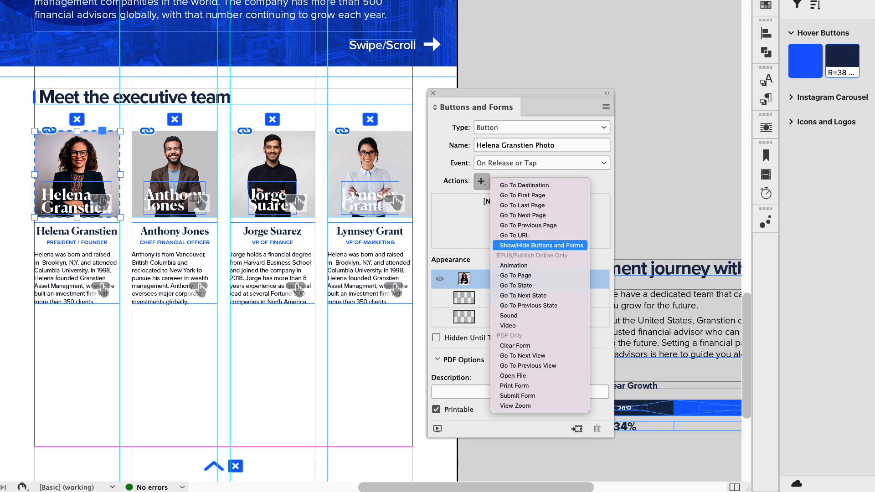
click(541, 245)
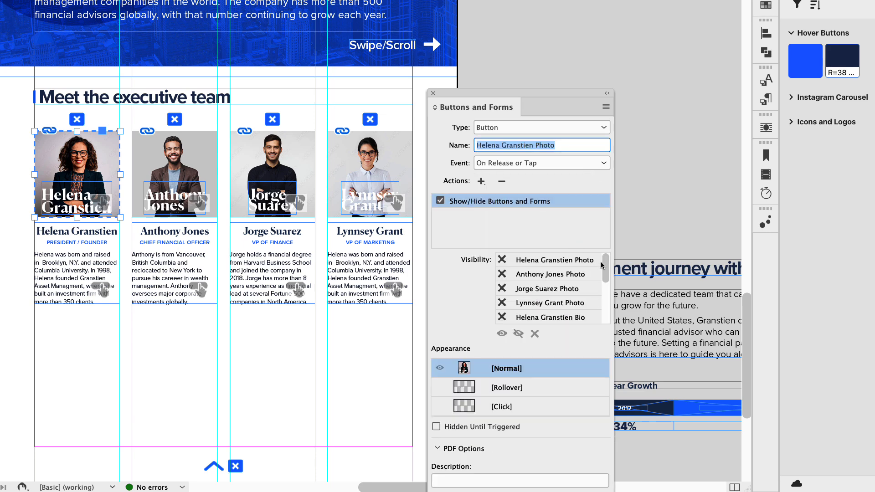
mouse_move(601, 266)
mouse_down()
mouse_move(607, 312)
mouse_move(607, 259)
mouse_up()
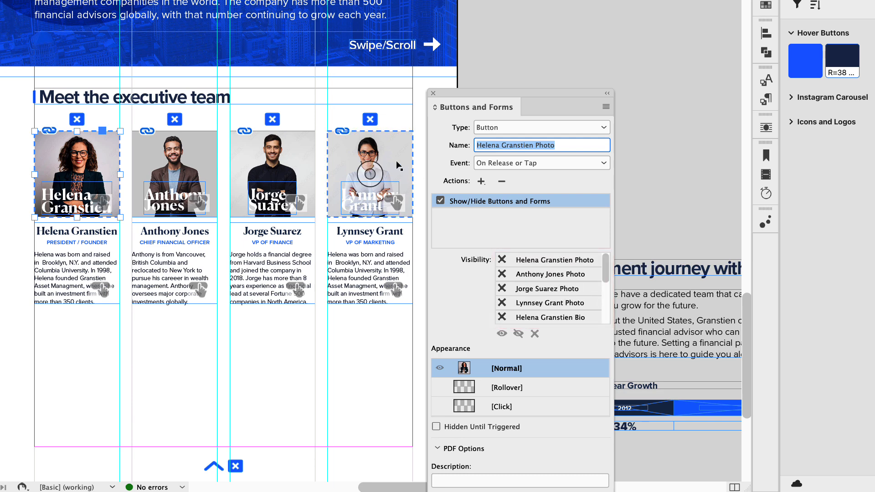
- Rename the close button above the VP of Marketing's photo as "Close Button 4" and reselect the President / Founder's photo button
click(370, 119)
click(530, 149)
key(Return)
click(78, 159)
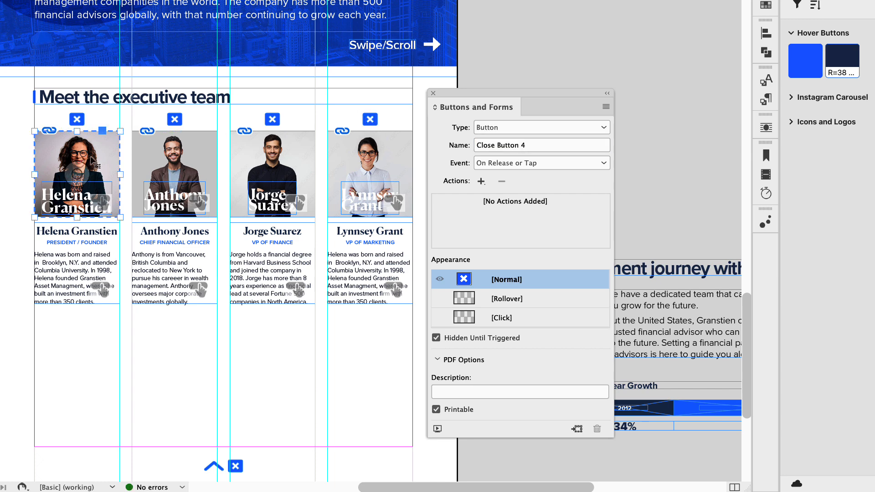
- Set the President / Founder photo button's action to hide the photo and show the matching biography and Close Button 1
scroll(602, 265, down, 5)
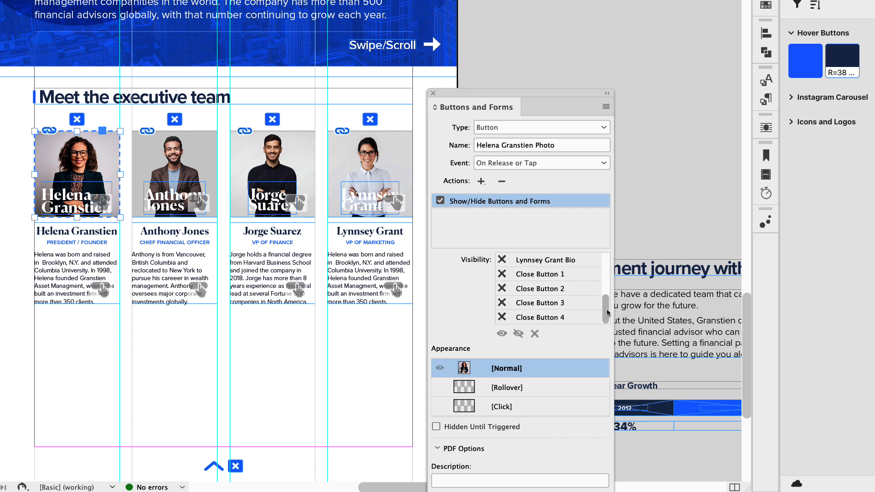
drag(607, 314, 607, 270)
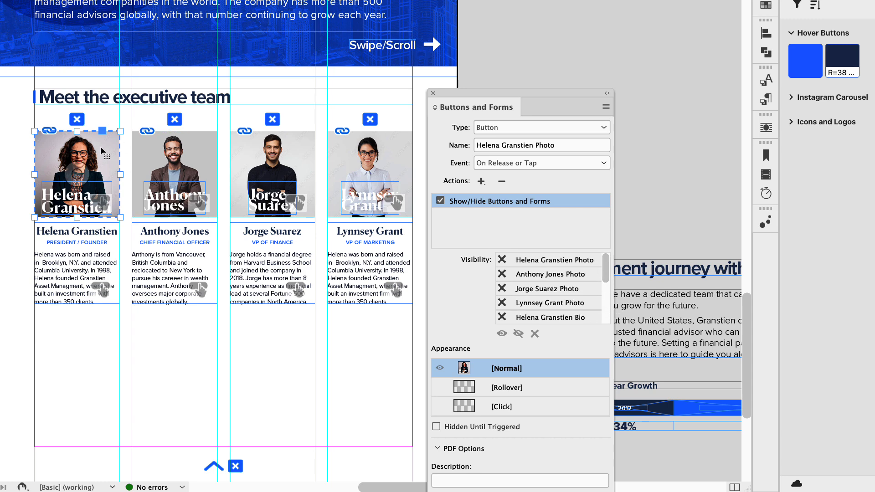
click(503, 263)
click(503, 264)
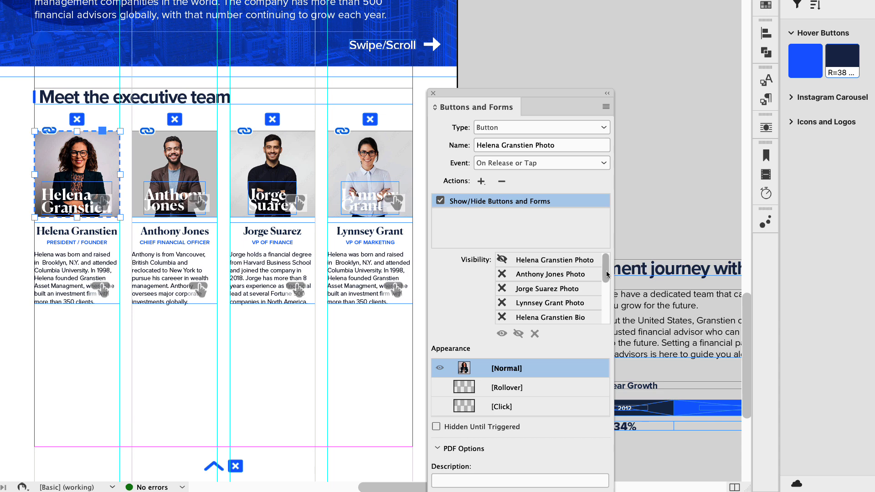
scroll(606, 274, down, 1)
click(502, 304)
drag(606, 281, 606, 308)
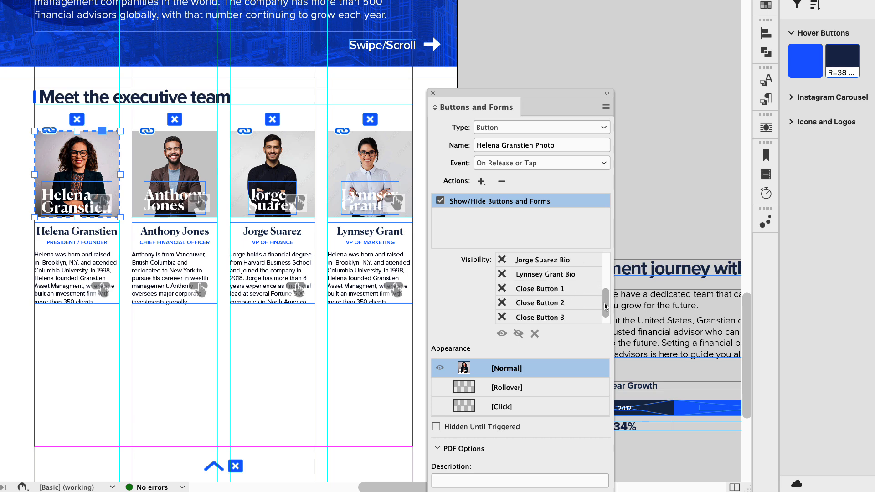
click(502, 289)
- Give the President / Founder photo button a rollover appearance using the blue Hover Buttons graphic with Soft Light blending
click(508, 388)
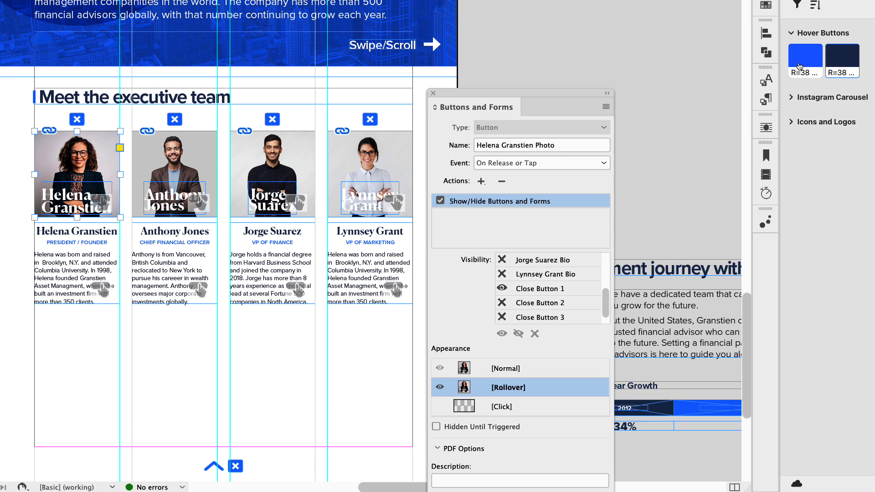
mouse_move(800, 65)
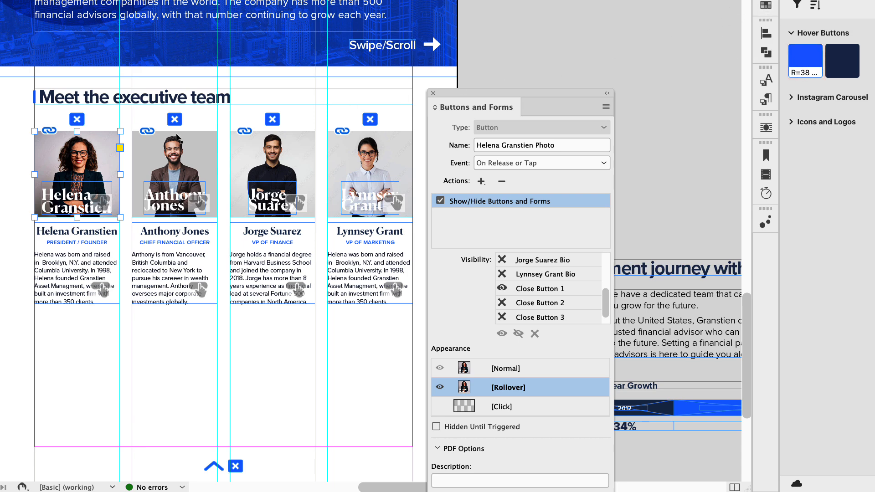
click(75, 170)
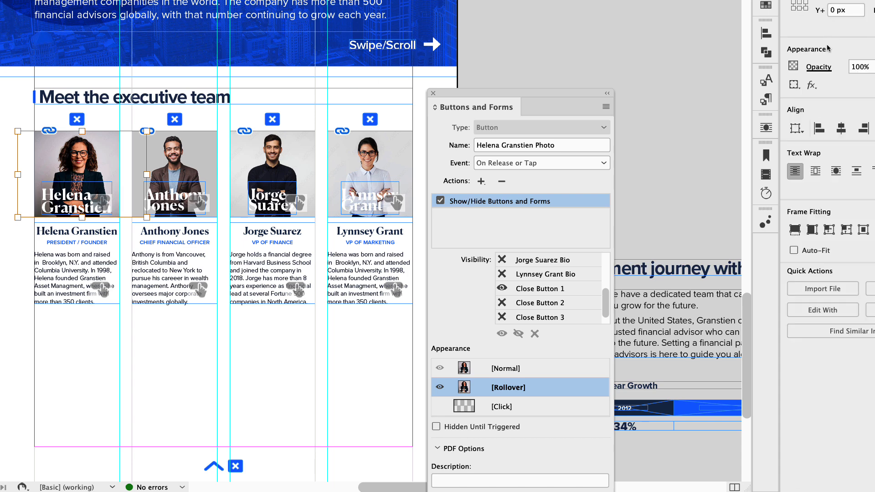
click(818, 67)
click(722, 89)
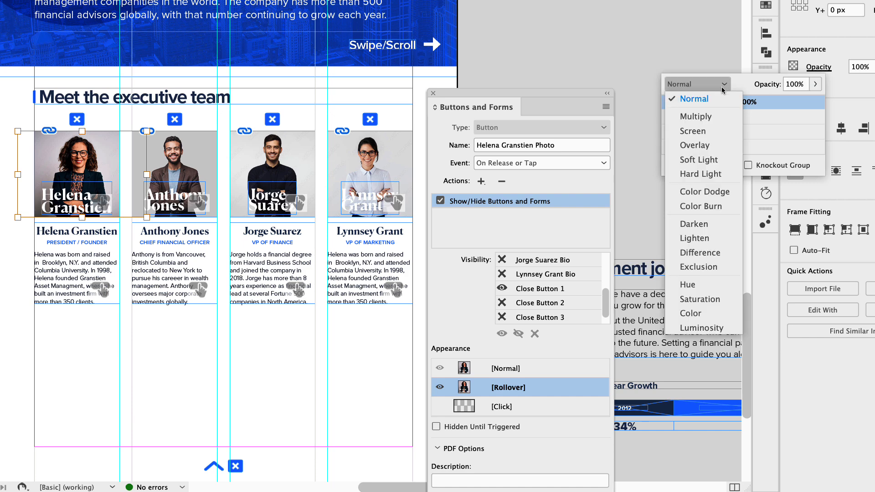
click(715, 159)
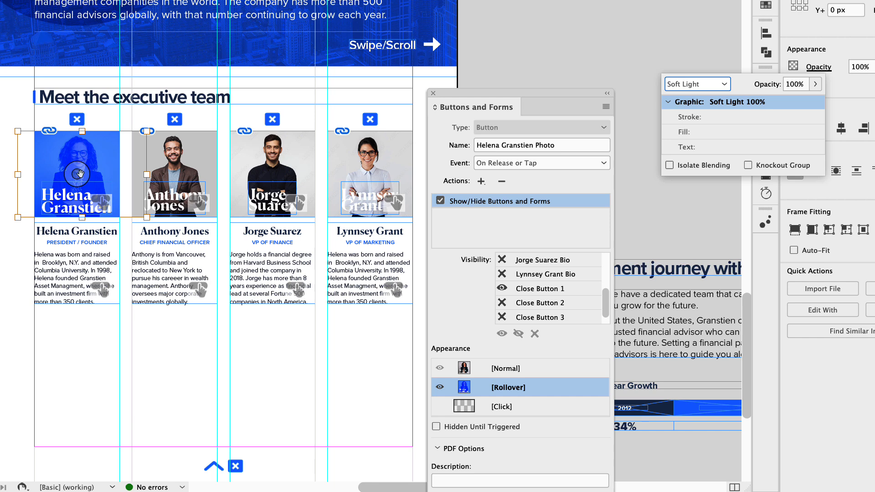
- Compare the President / Founder photo button's two appearances and delete the name text from its Normal appearance
click(507, 372)
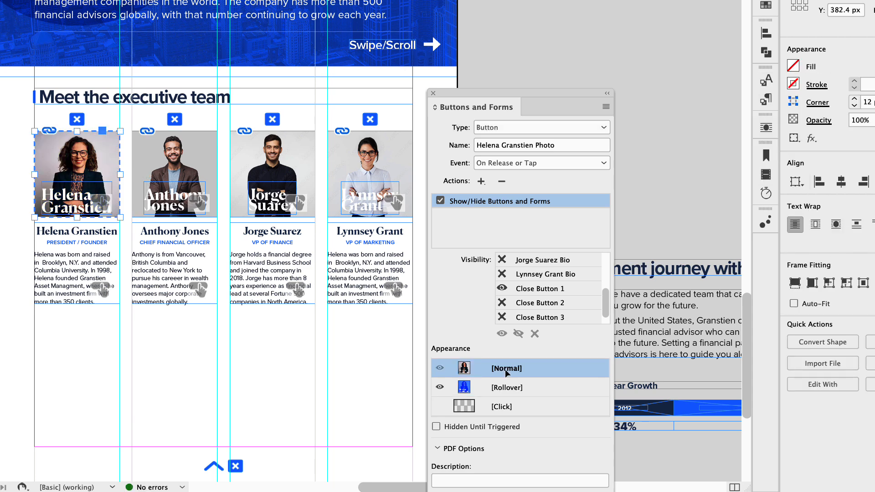
click(507, 389)
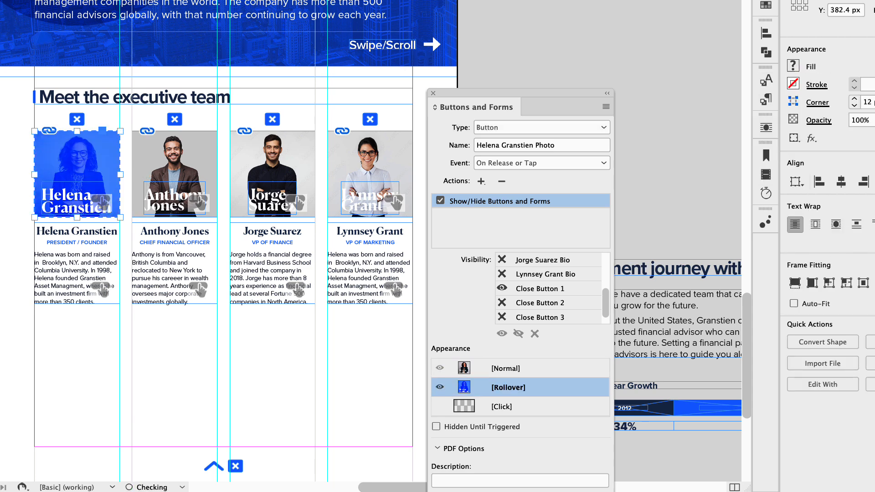
click(509, 370)
double_click(75, 203)
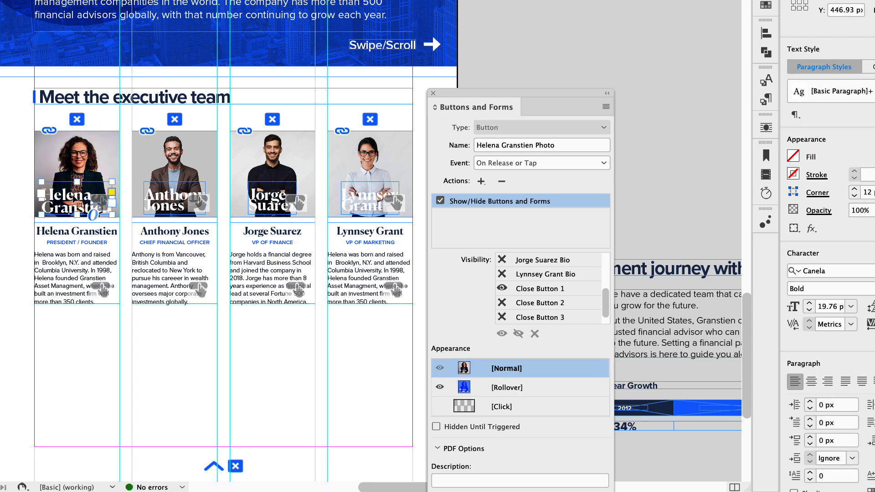
key(Delete)
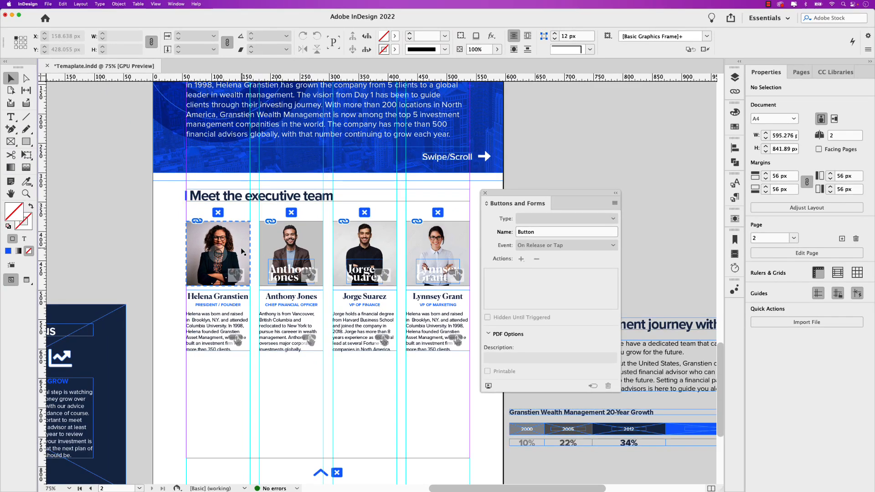
- Add a Show/Hide Buttons and Forms action to the Chief Financial Officer's photo button, hiding the photo and showing the matching biography and Close Button 2
click(268, 255)
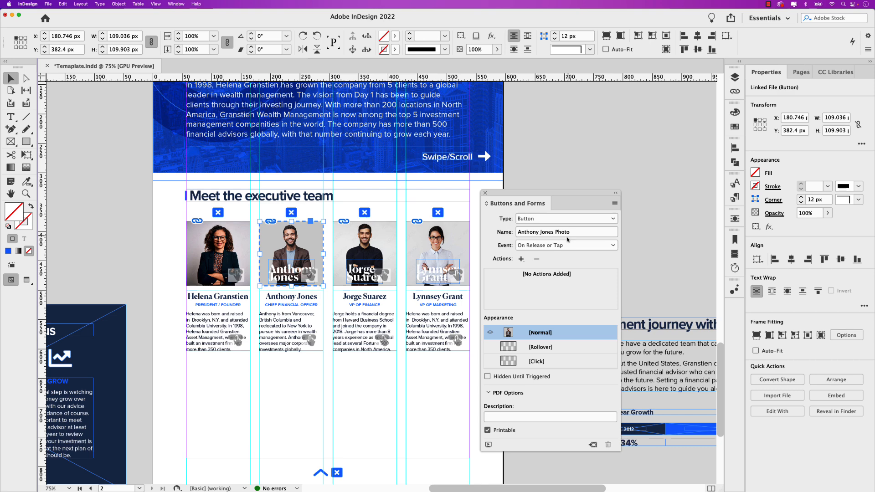
click(521, 259)
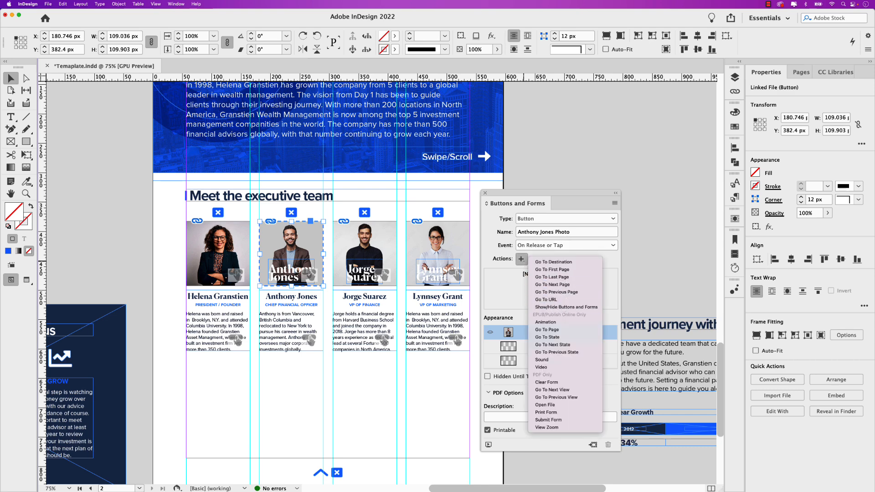
click(566, 308)
drag(614, 349, 613, 315)
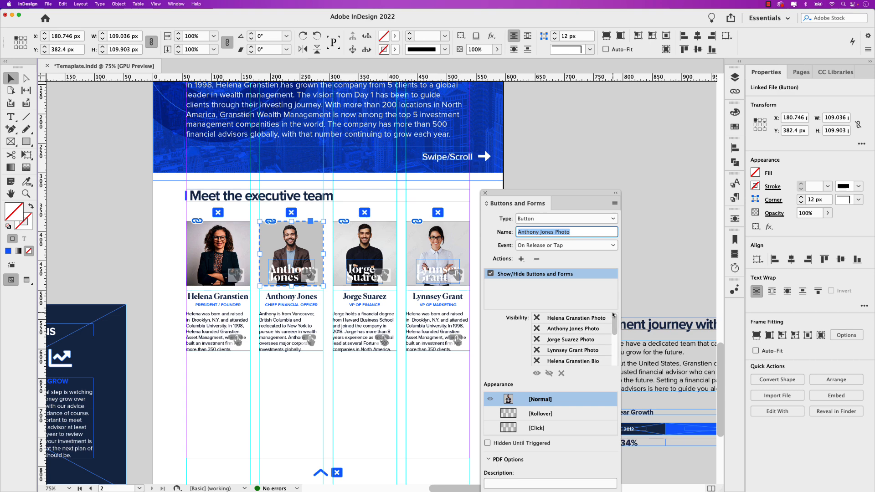
click(537, 329)
drag(614, 325, 614, 343)
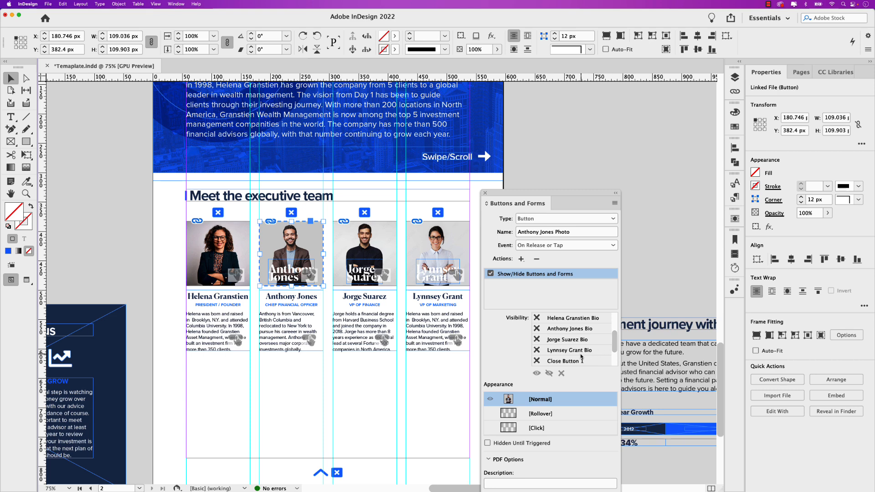
click(538, 329)
scroll(565, 348, down, 3)
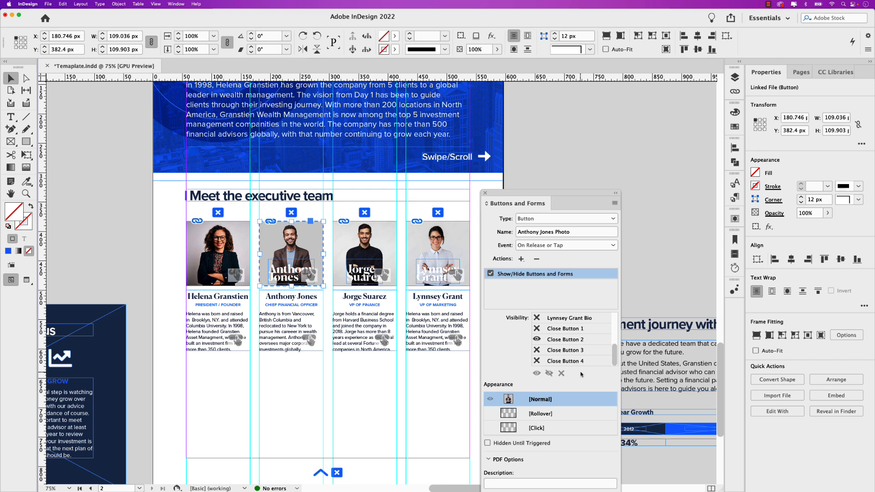
- Add a rollover appearance to the Chief Financial Officer's photo button and place the blue Hover Buttons graphic in its frame
click(543, 414)
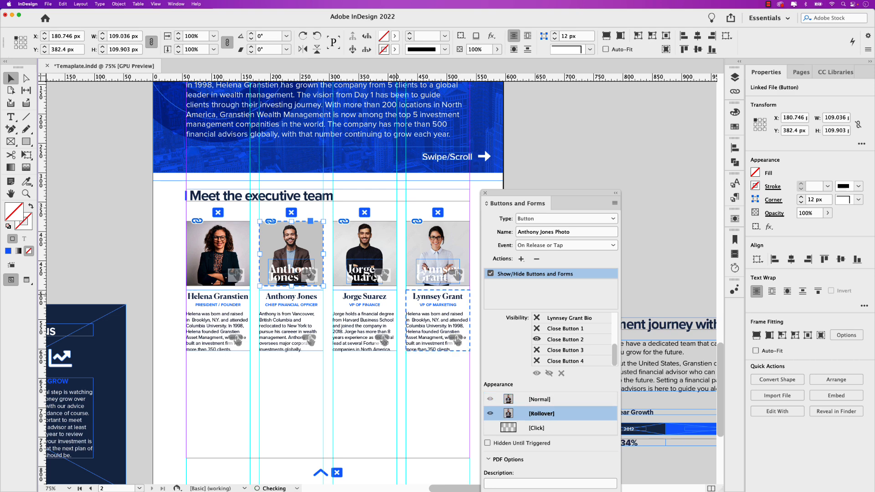
double_click(311, 242)
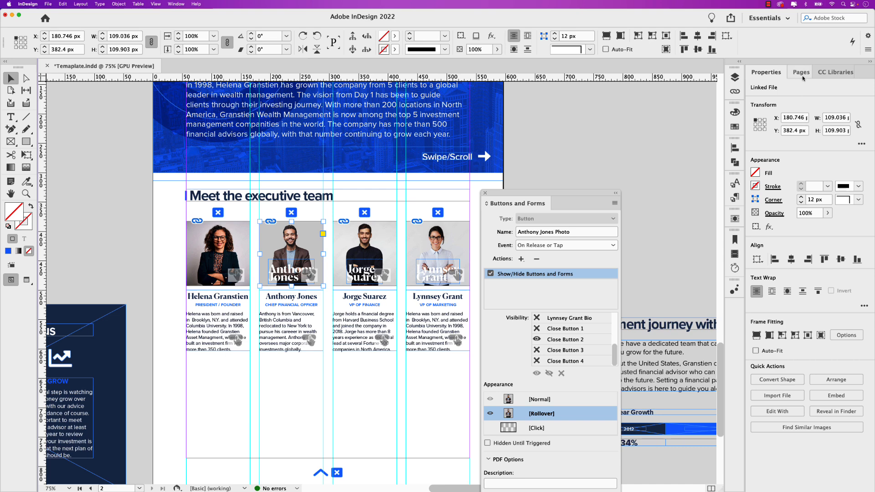
click(835, 72)
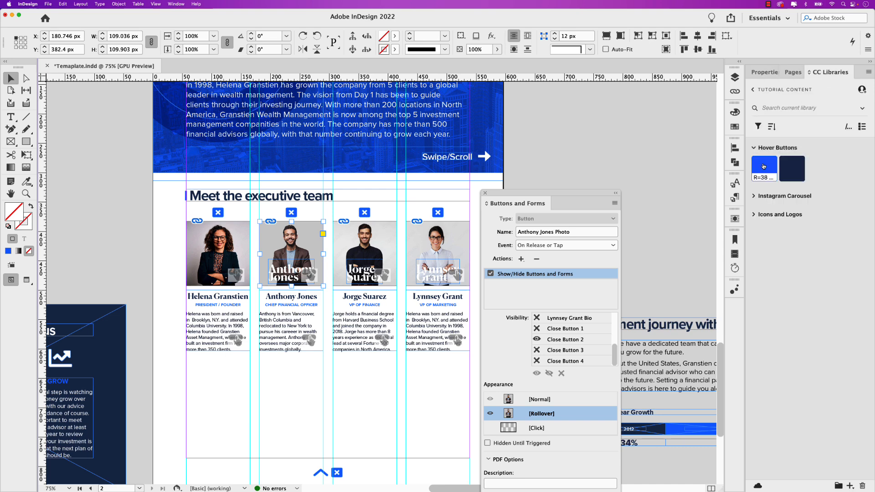
click(764, 166)
click(292, 253)
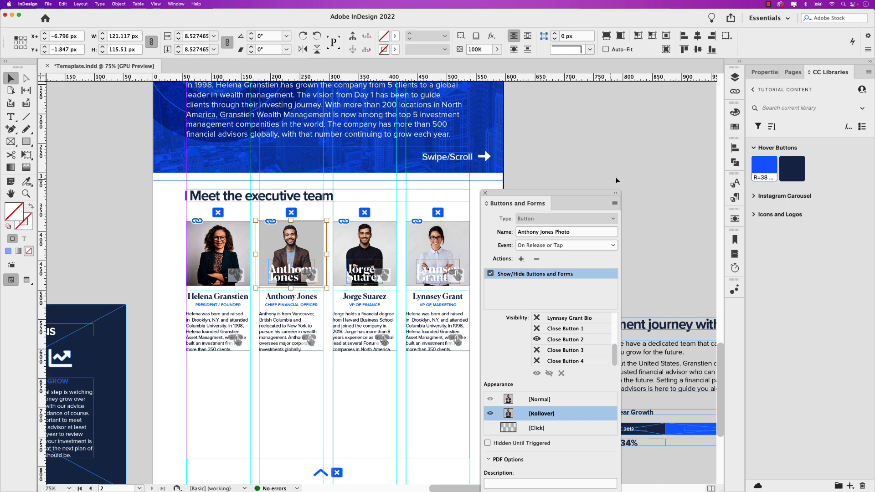
- Set the blending mode of the blue graphic in the Chief Financial Officer's rollover appearance to Soft Light
click(764, 72)
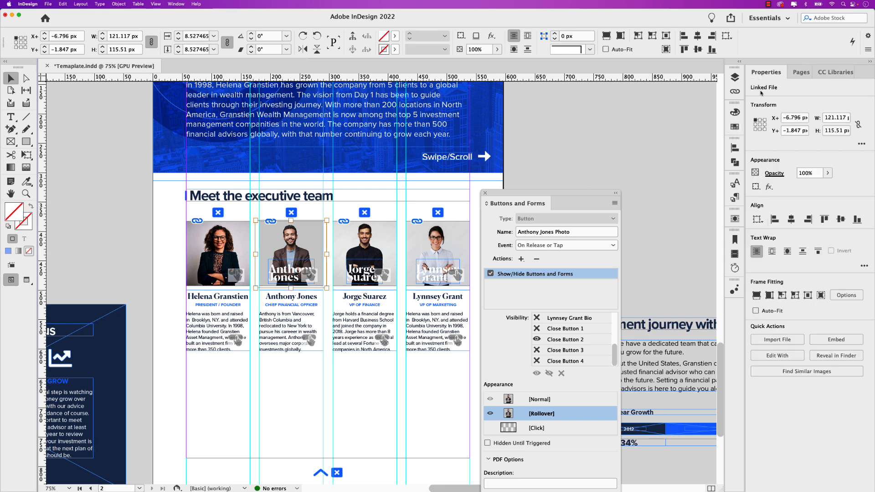
click(771, 174)
click(704, 188)
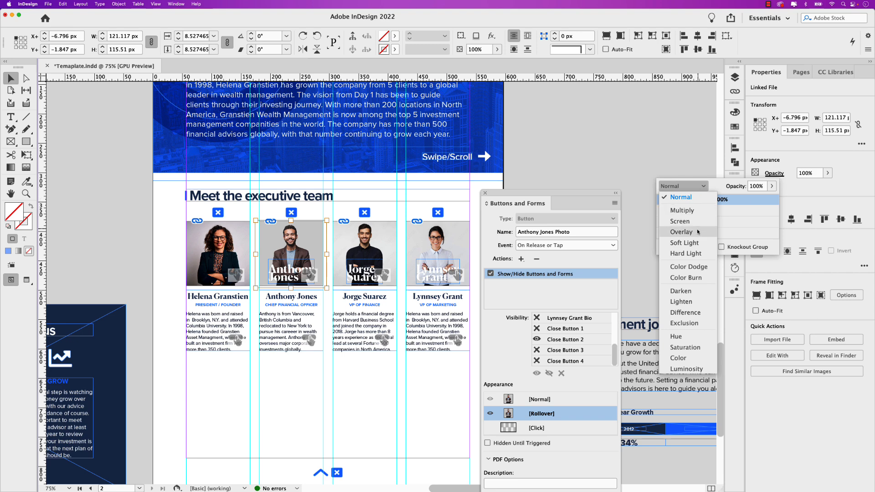
click(696, 243)
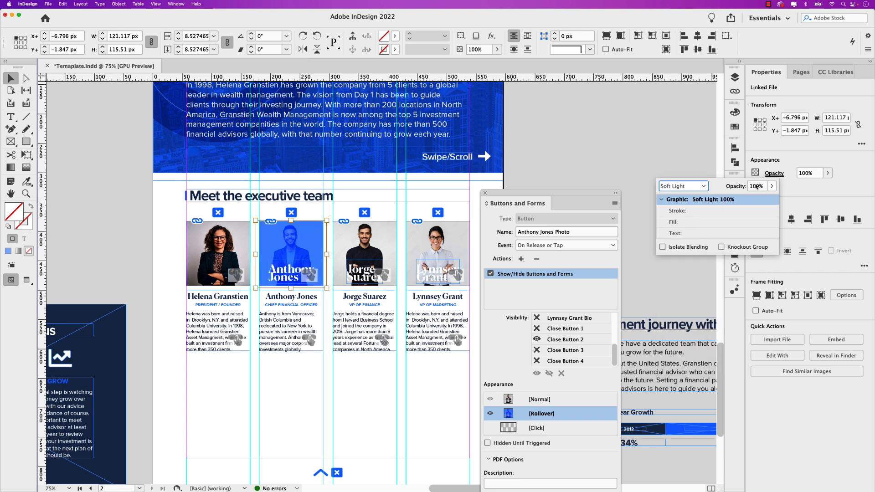
- Delete the name text from the Chief Financial Officer photo button's Normal appearance and compare it with the rollover appearance
click(544, 404)
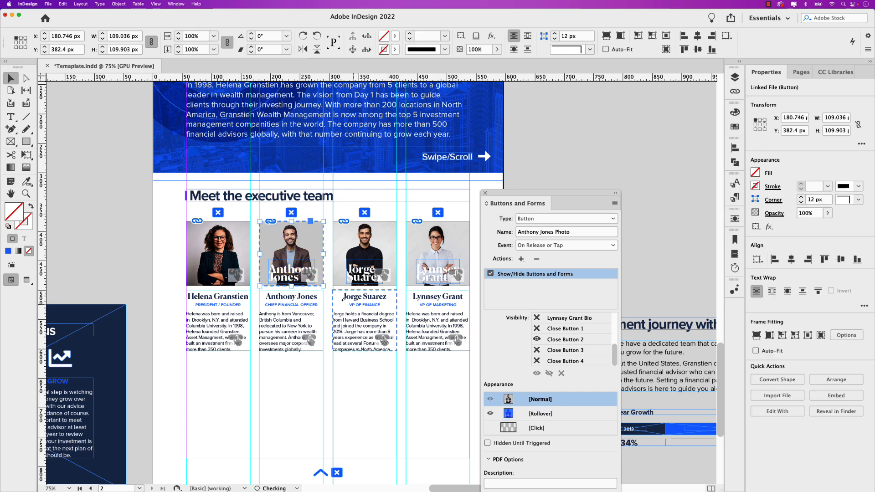
double_click(286, 283)
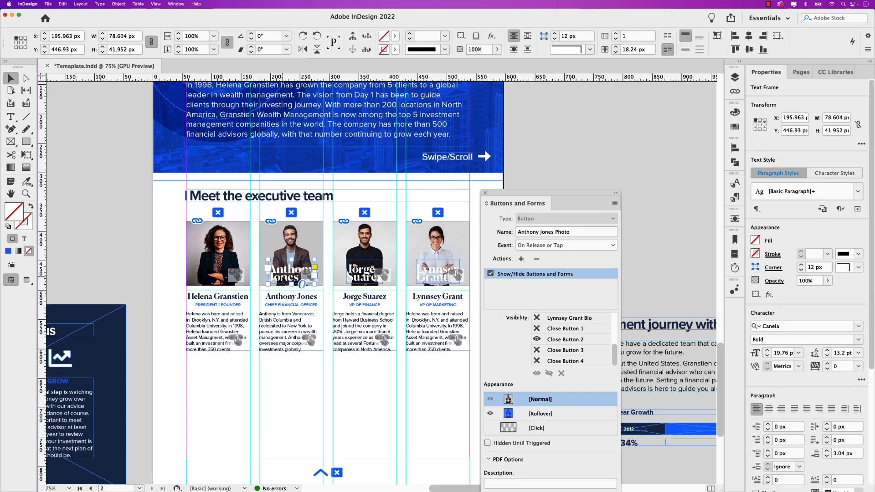
key(Delete)
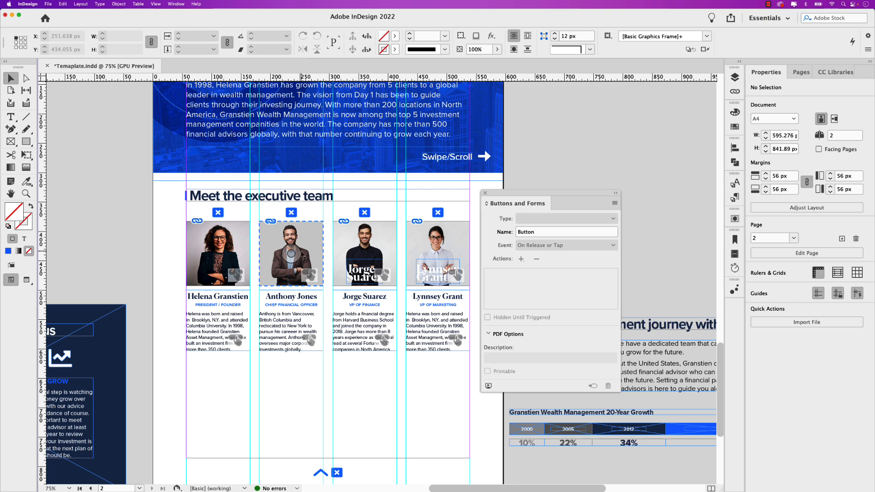
click(301, 255)
click(540, 414)
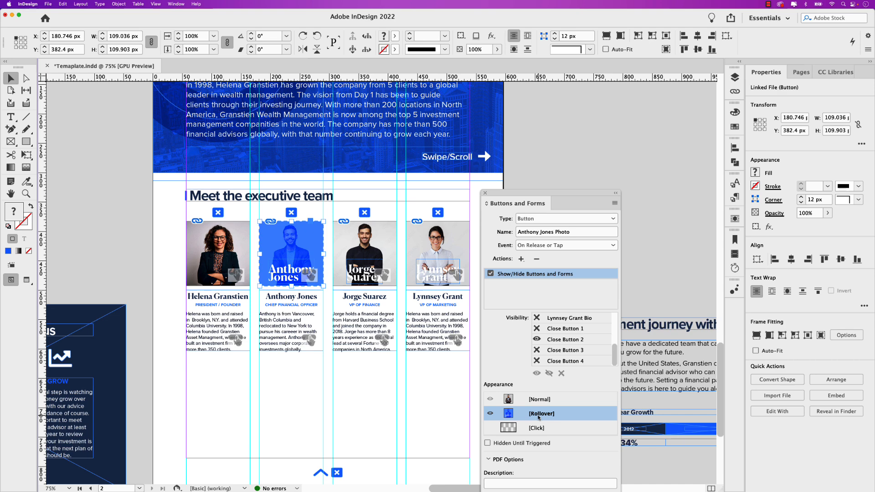
click(539, 400)
- Add a Show/Hide Buttons and Forms action to the VP of Finance's photo button, hiding the photo and showing the matching biography and Close Button 3
click(350, 231)
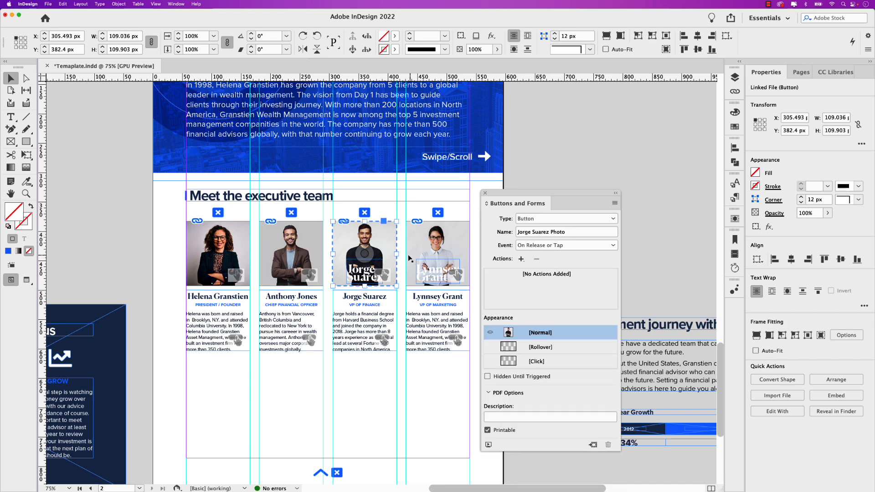
click(522, 258)
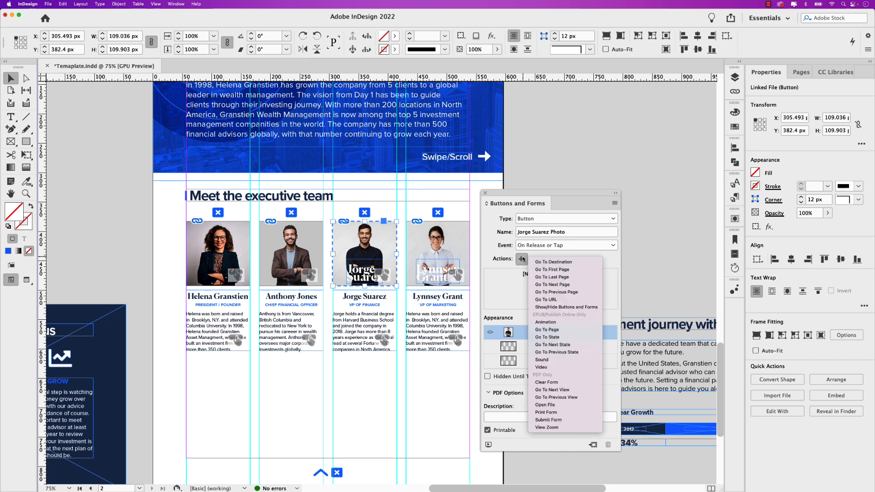
click(570, 307)
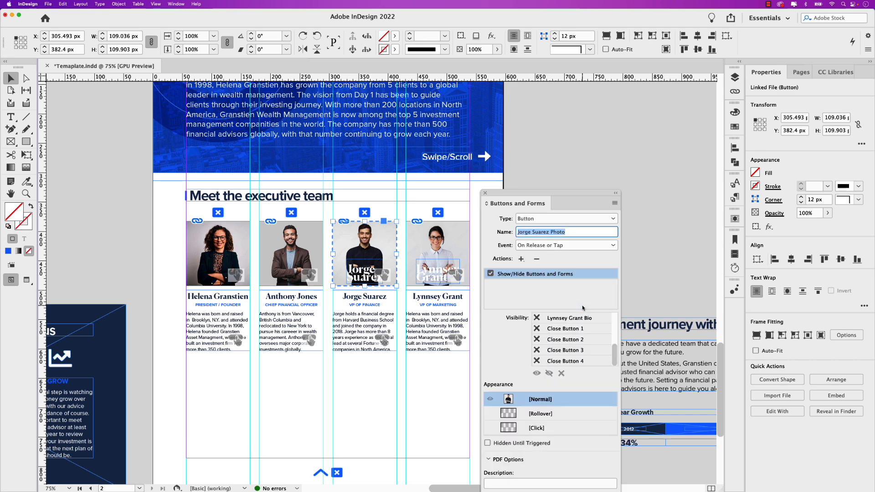
drag(614, 350, 613, 321)
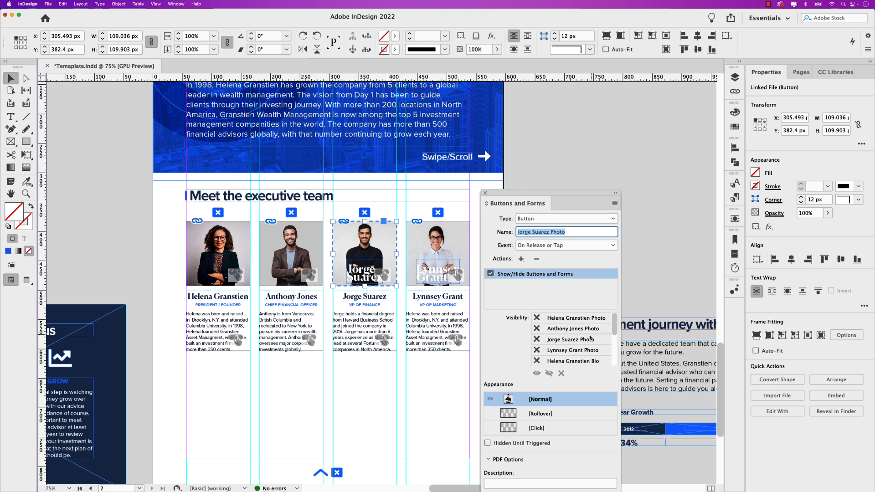
click(536, 340)
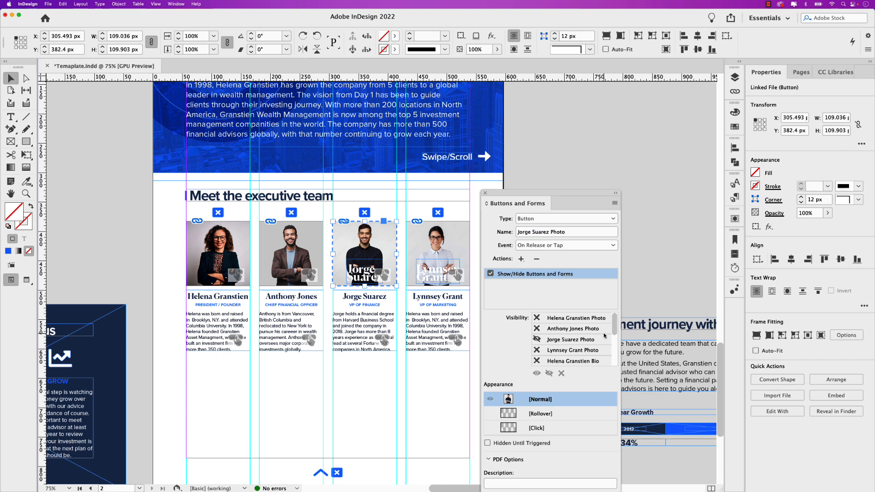
scroll(614, 325, down, 1)
scroll(614, 326, down, 3)
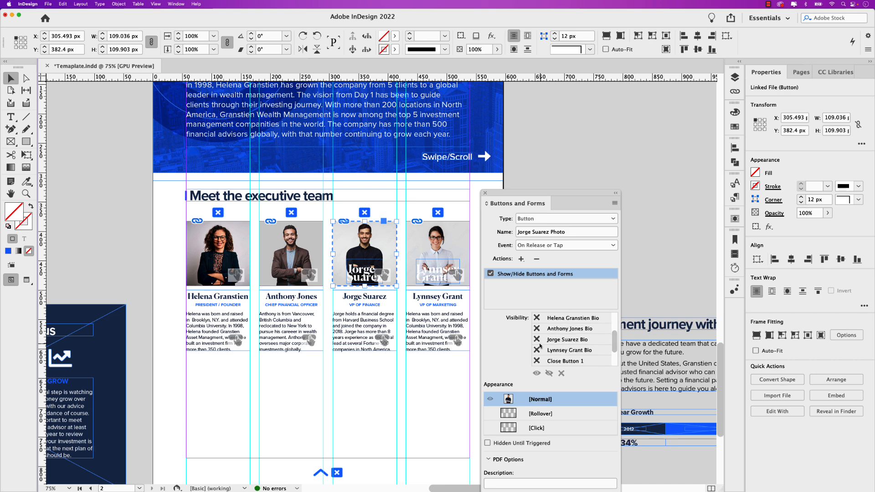
scroll(546, 349, down, 3)
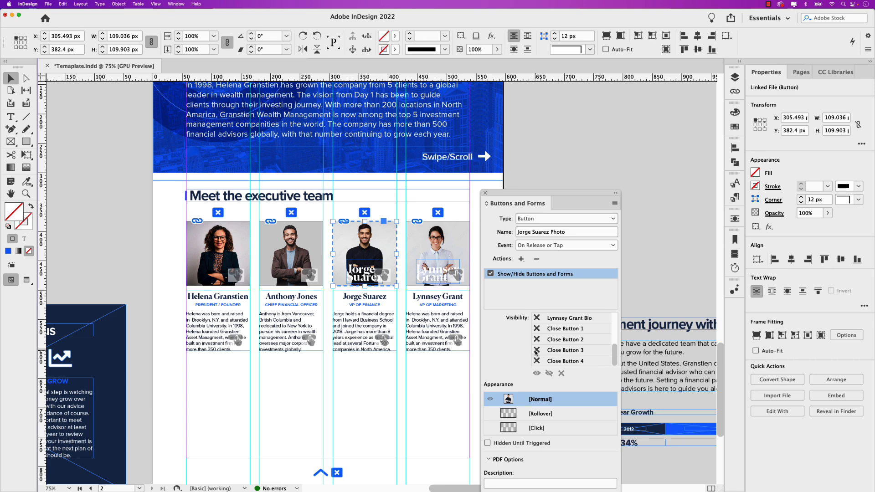
- Add a rollover appearance to the VP of Finance's photo button and fill its frame with the blue Hover Buttons colour
click(541, 414)
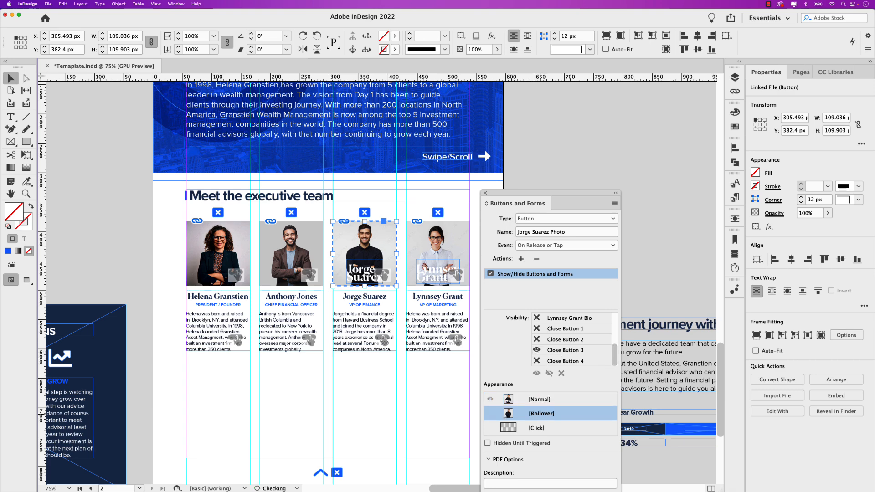
click(385, 246)
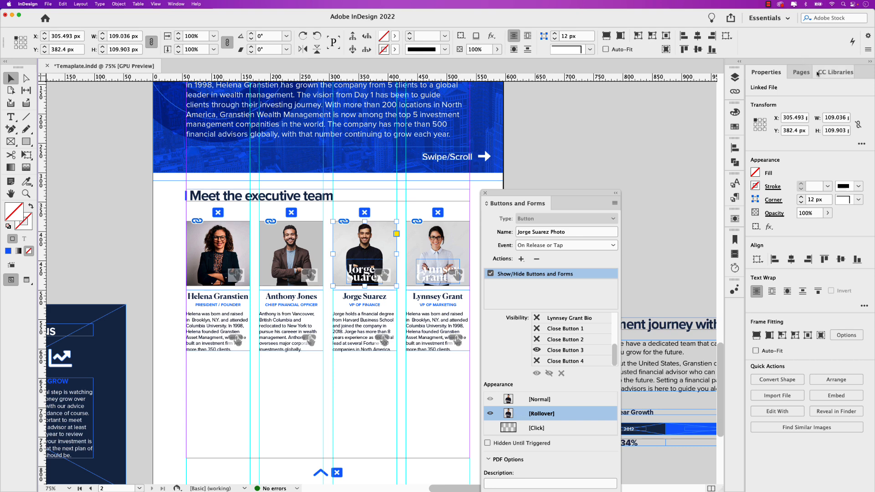
click(835, 72)
drag(763, 162, 368, 250)
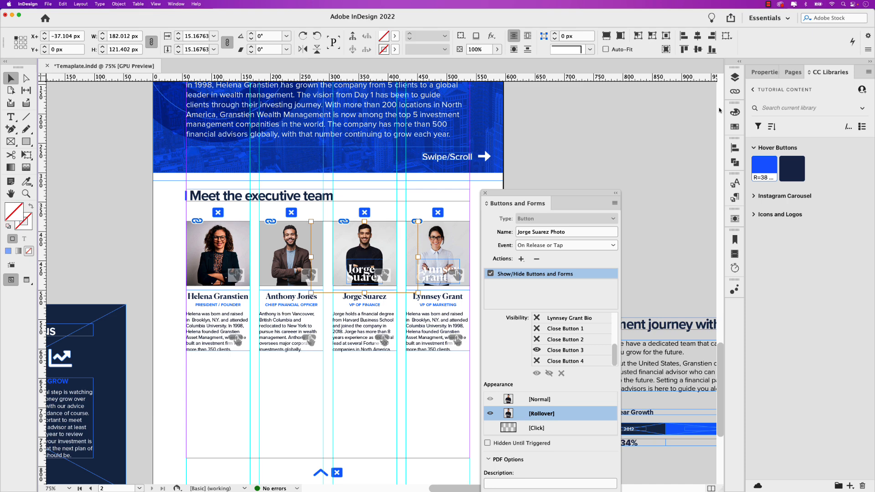
- Set the blending mode of the photo inside the VP of Finance's rollover frame to Soft Light
click(762, 76)
click(773, 175)
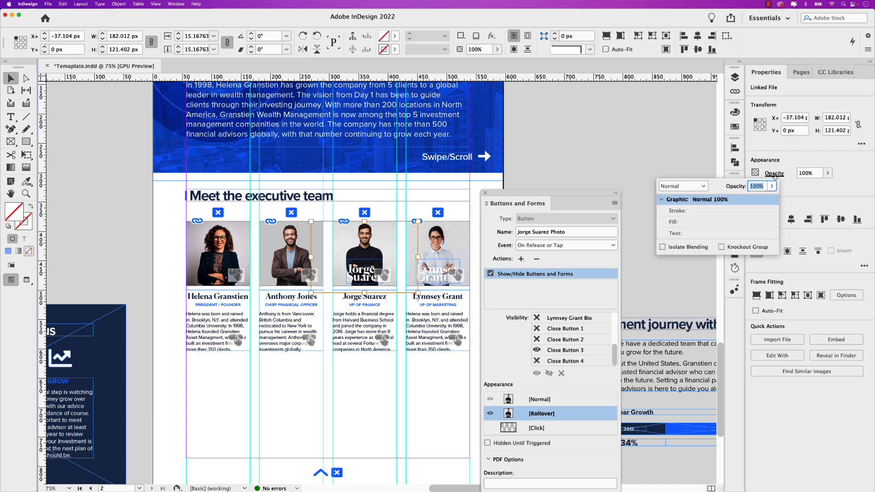
click(714, 186)
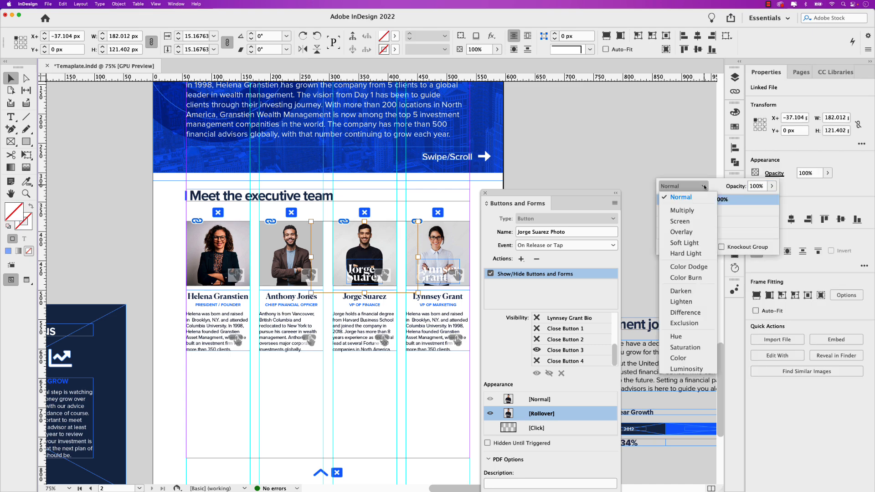
click(698, 245)
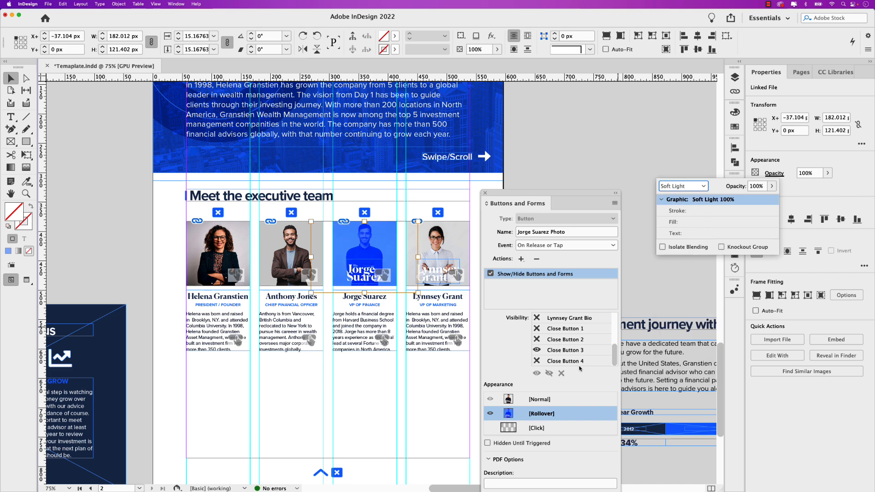
- Compare the VP of Finance photo button's appearances and delete the white name text from its Normal appearance
click(546, 404)
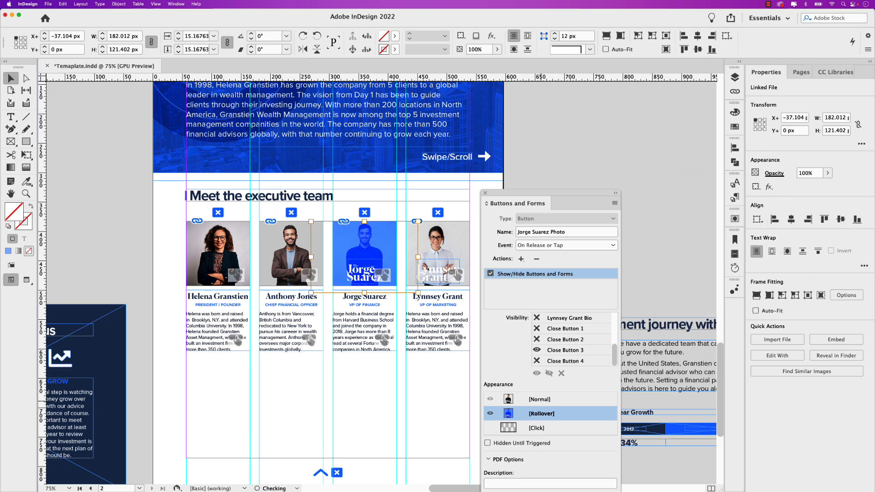
click(541, 399)
click(542, 413)
click(542, 400)
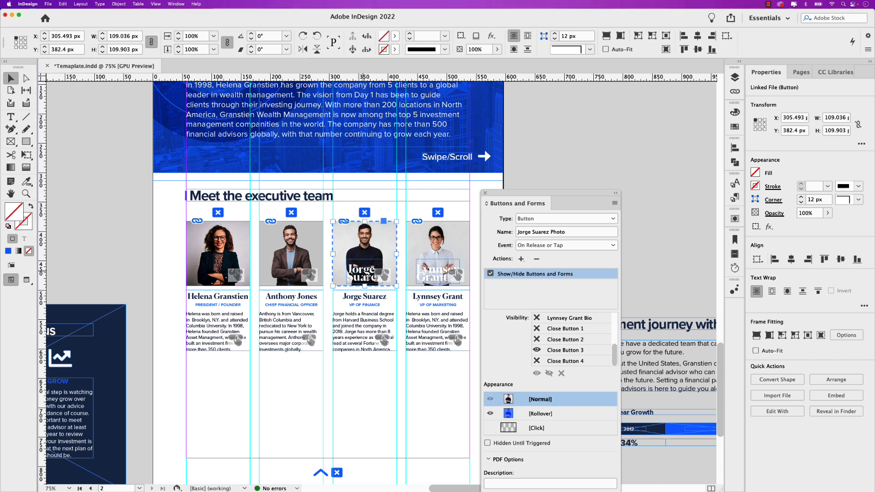
double_click(367, 277)
key(Delete)
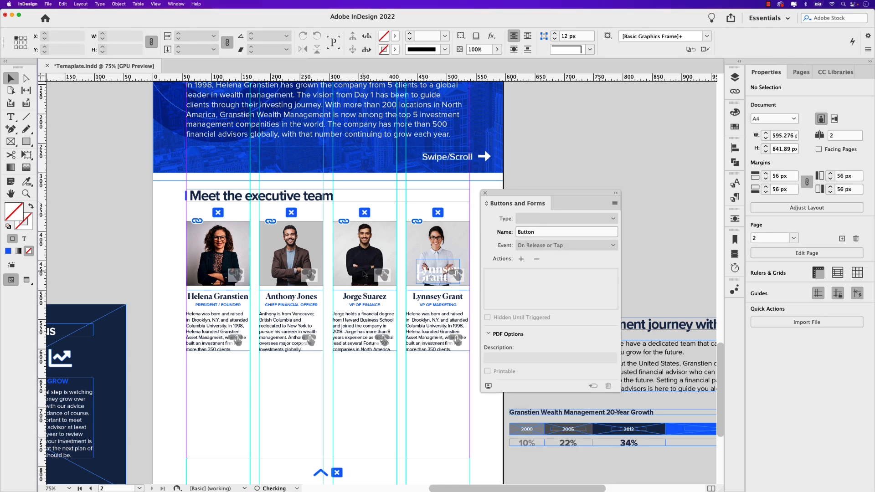
- Add a Show/Hide Buttons and Forms action to the VP of Marketing's photo button, hiding the photo and showing the matching biography and Close Button 4
click(422, 237)
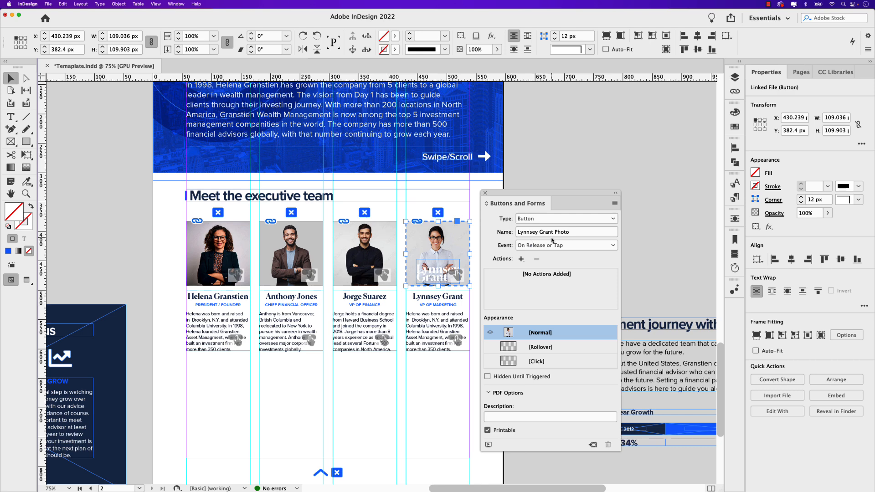
click(521, 259)
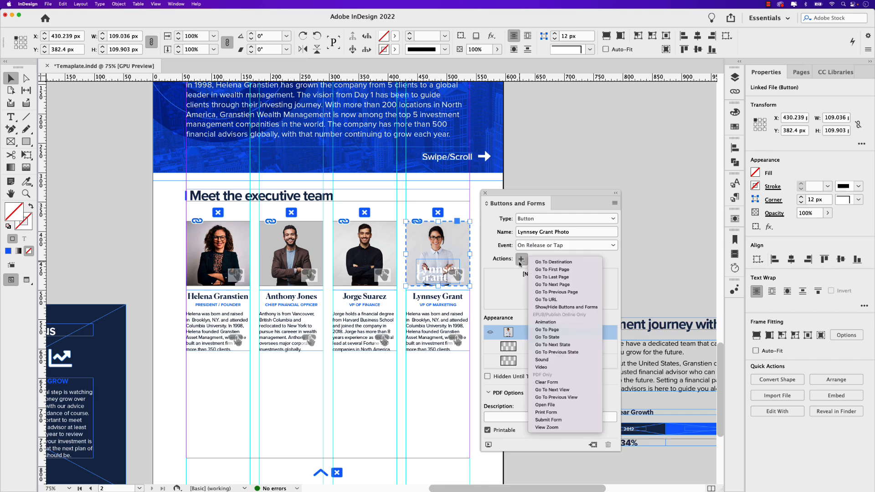
click(570, 308)
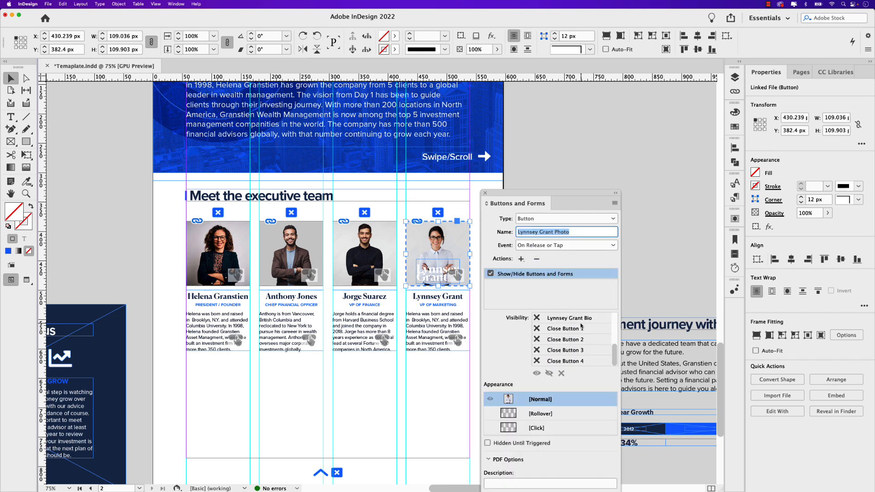
scroll(570, 337, up, 5)
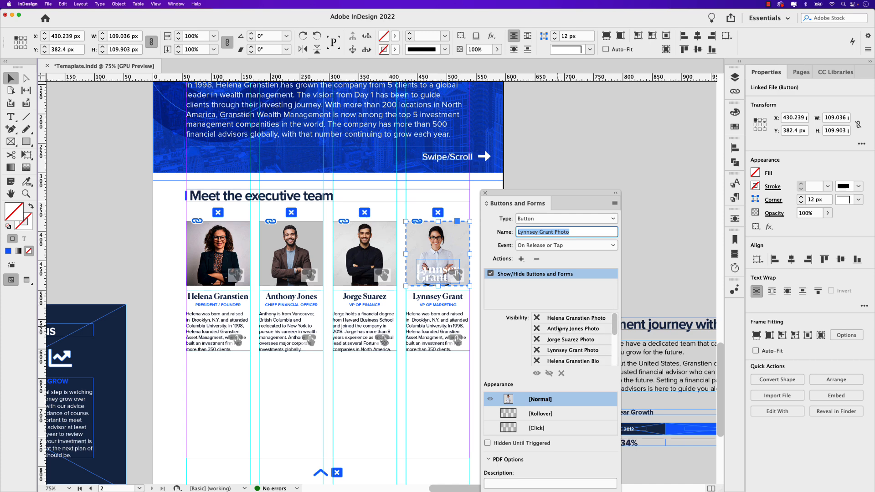
click(537, 350)
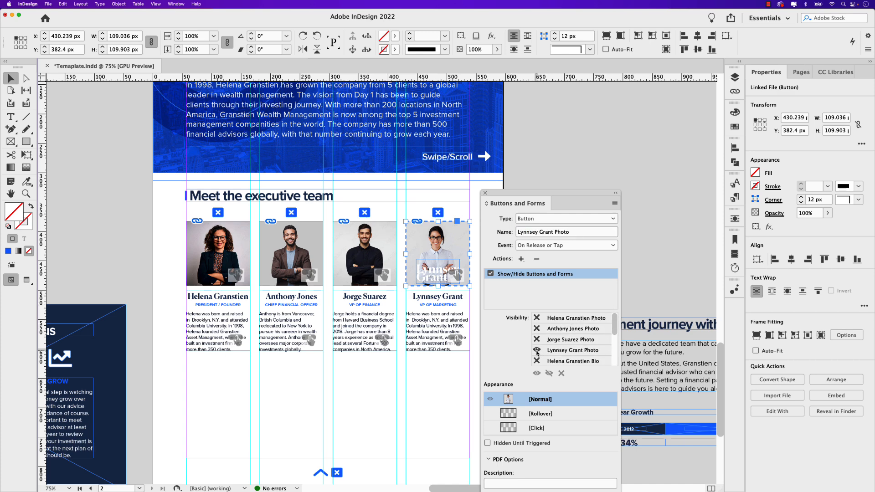
scroll(583, 356, down, 5)
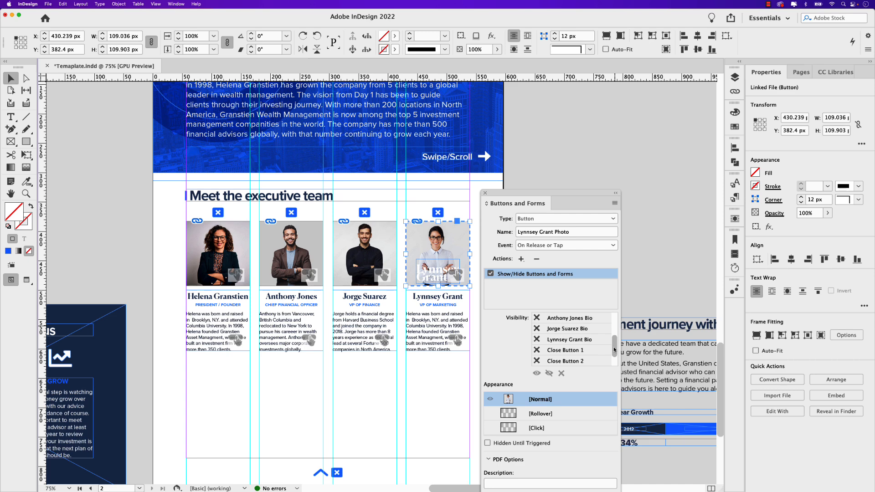
click(537, 340)
click(537, 340)
scroll(537, 357, down, 2)
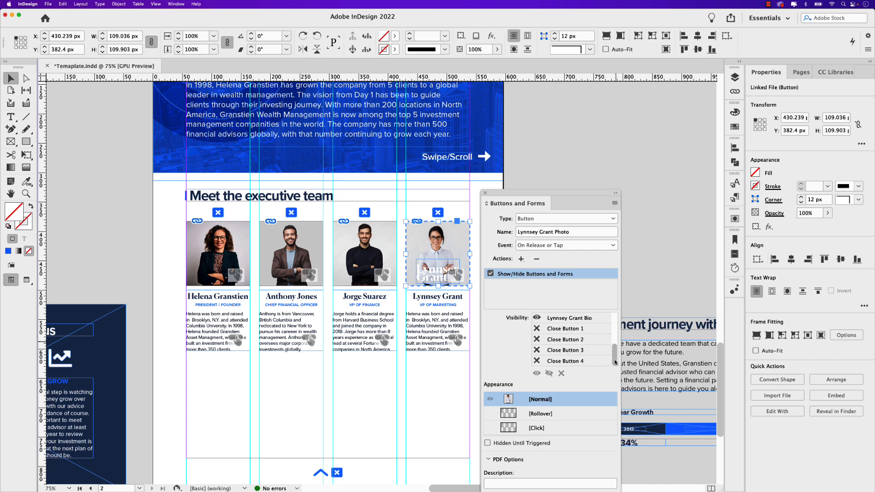
click(537, 361)
- Add a rollover appearance to the VP of Marketing's photo button and fill its frame with the blue Hover Buttons colour
click(542, 414)
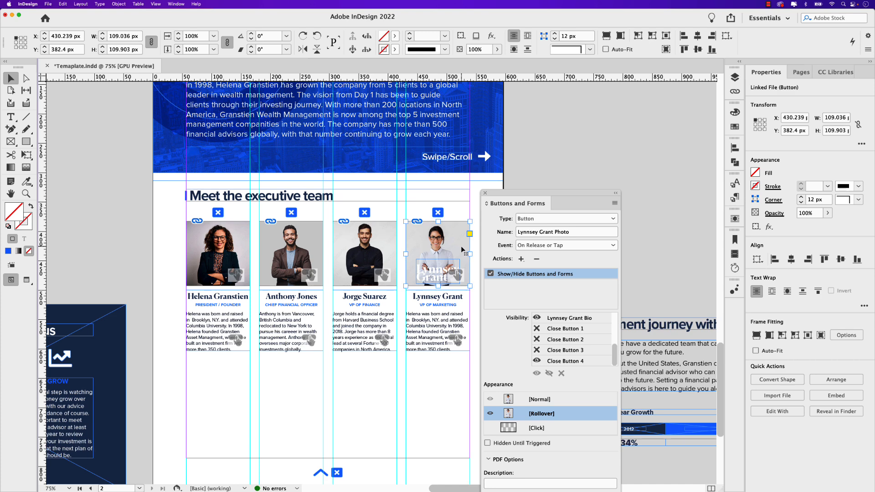
click(835, 72)
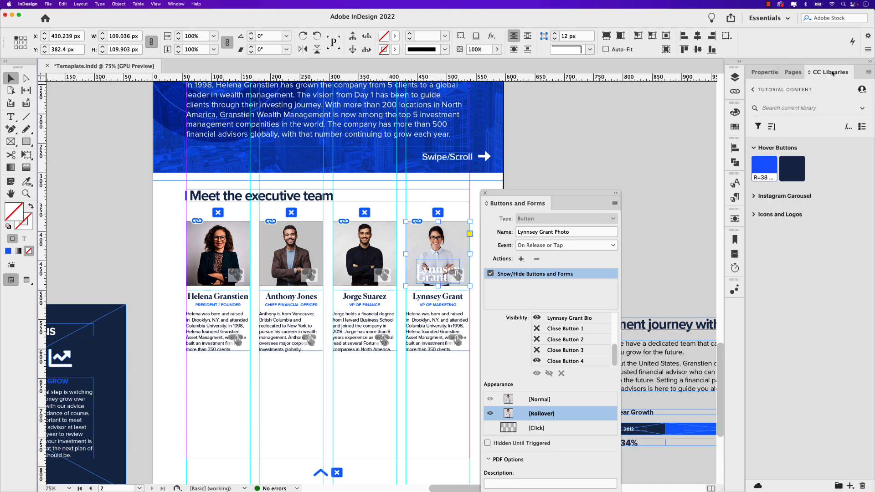
click(763, 167)
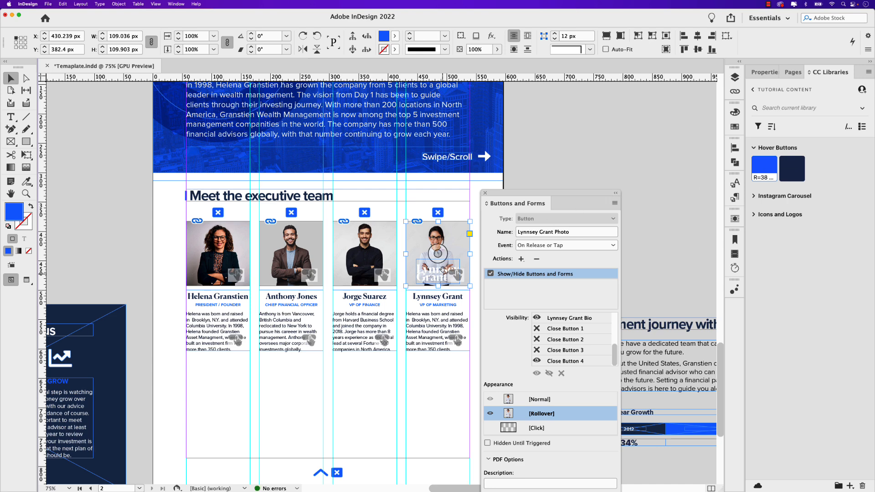
- Set the blending mode of the photo inside the VP of Marketing's rollover frame to Soft Light
click(437, 254)
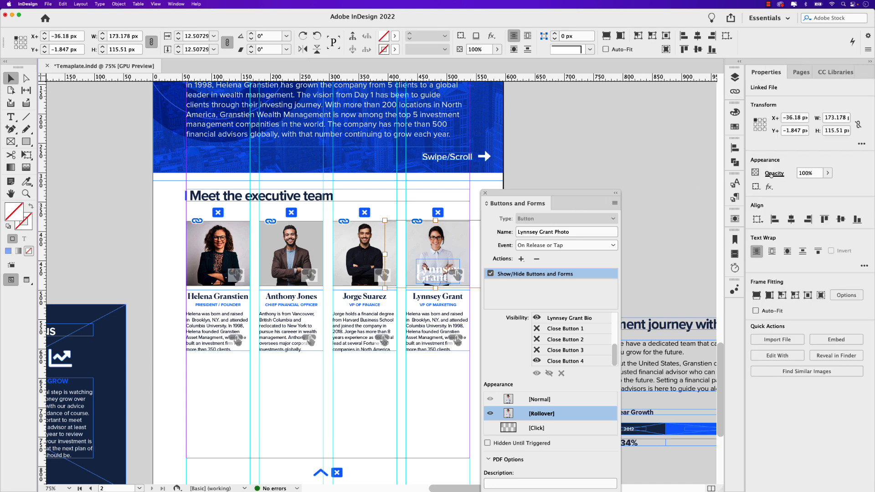
click(770, 173)
click(700, 185)
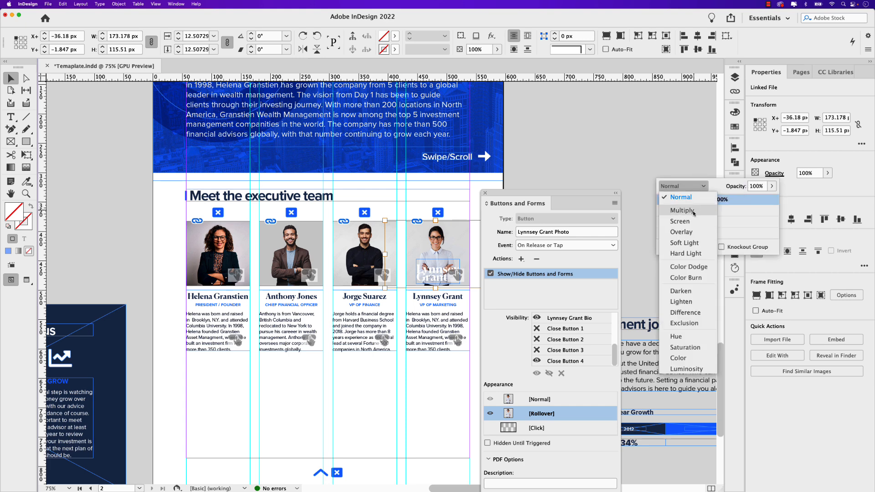
click(688, 248)
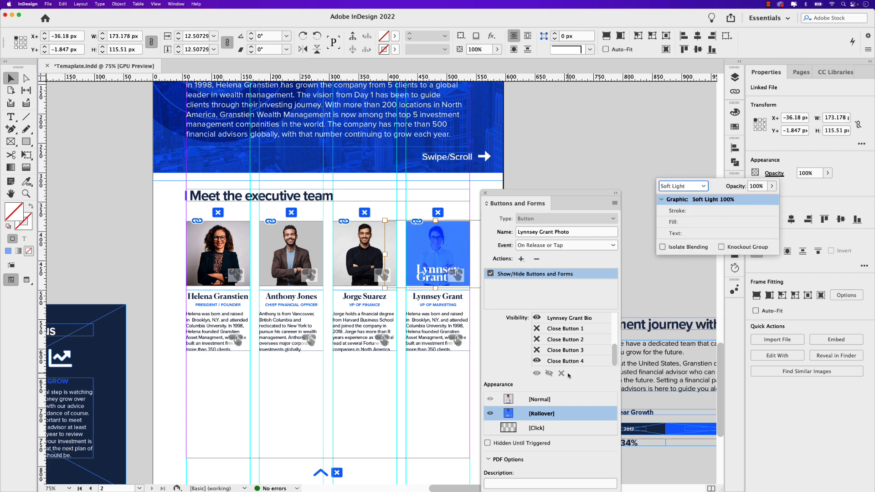
- Delete the white name text from the VP of Marketing photo button's Normal appearance
click(538, 401)
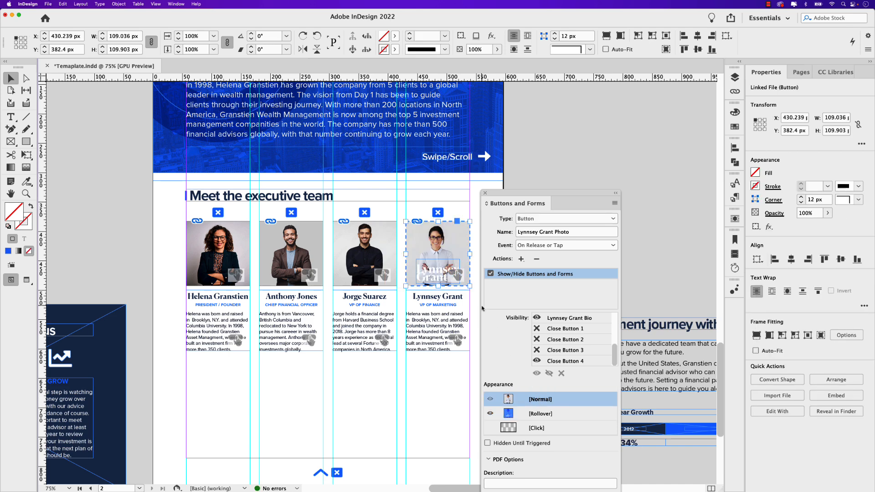
double_click(440, 274)
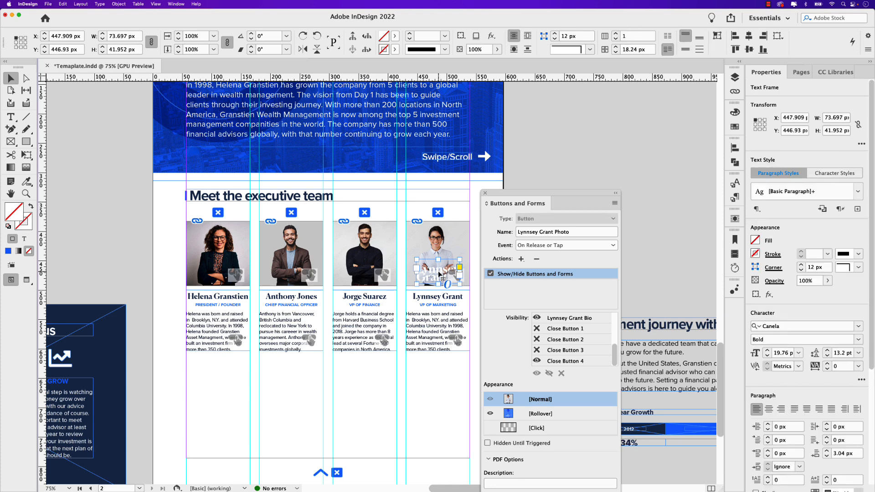
key(Delete)
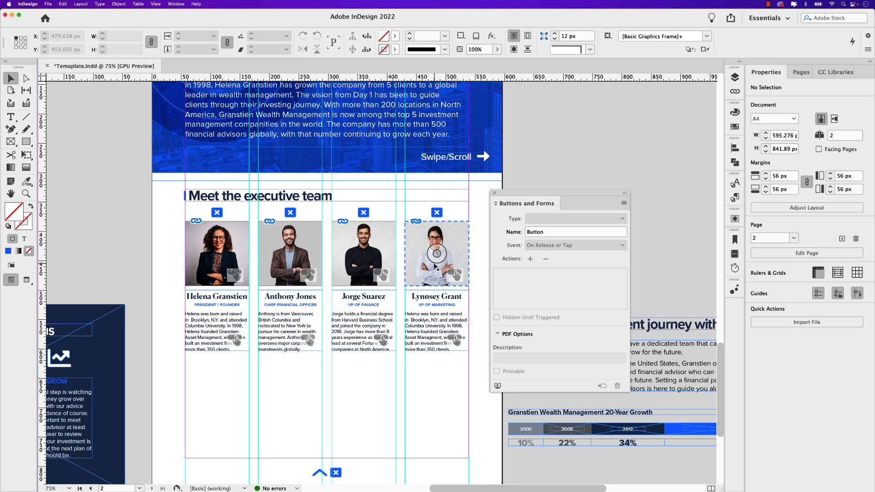
- Add a Show/Hide Buttons and Forms action to Close Button 1, showing the President / Founder's photo and hiding her biography and Close Button 1
click(216, 212)
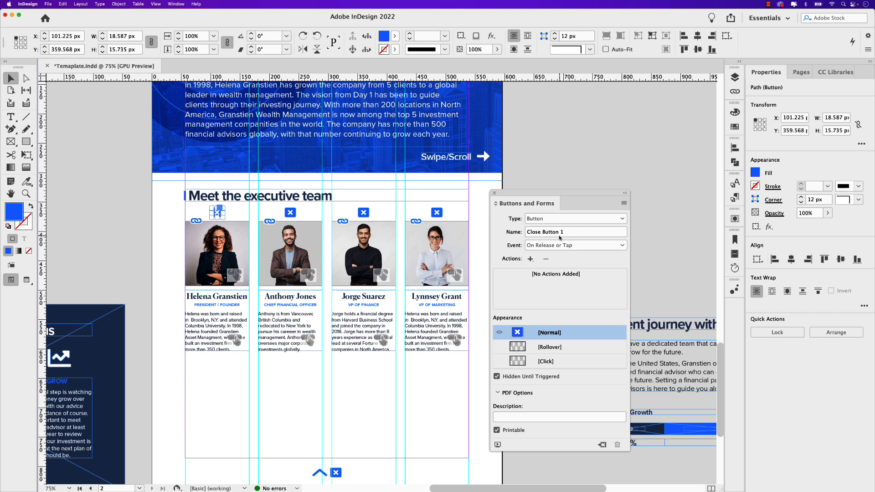
click(530, 258)
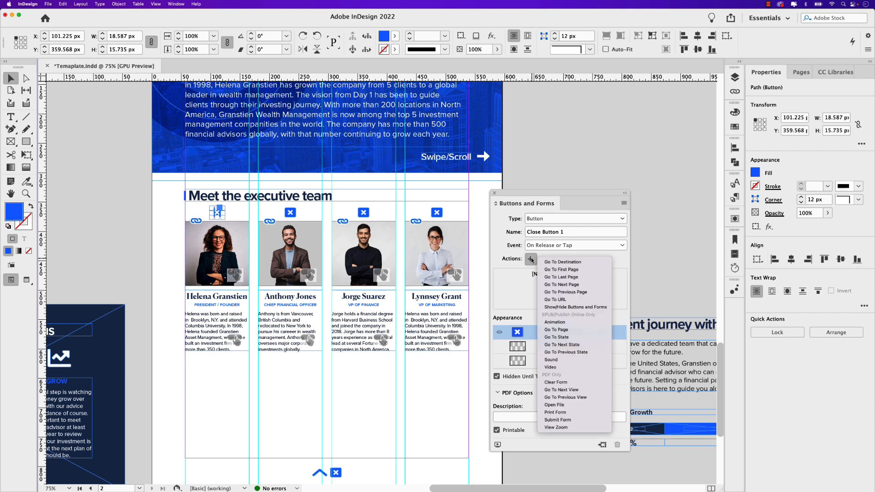
click(593, 307)
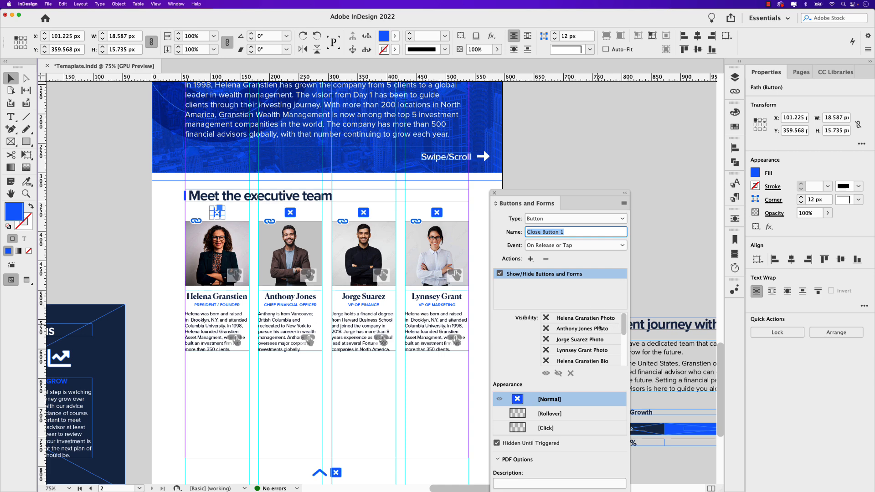
click(546, 318)
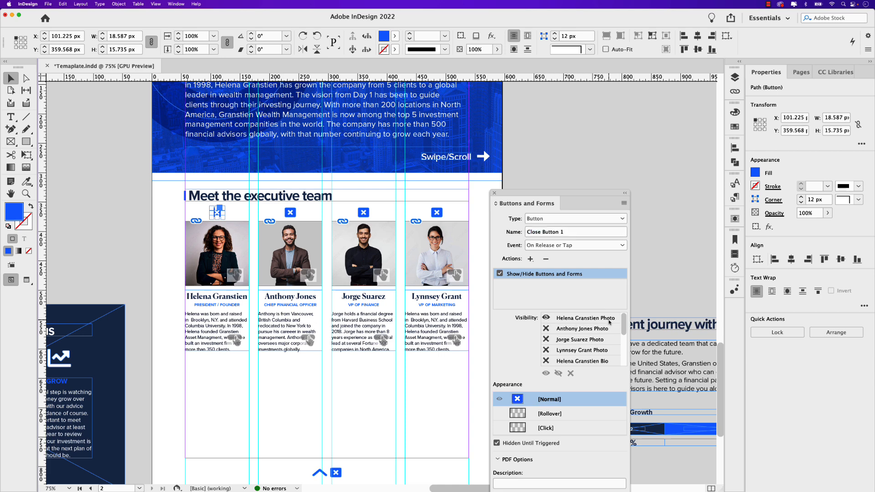
drag(623, 329, 623, 342)
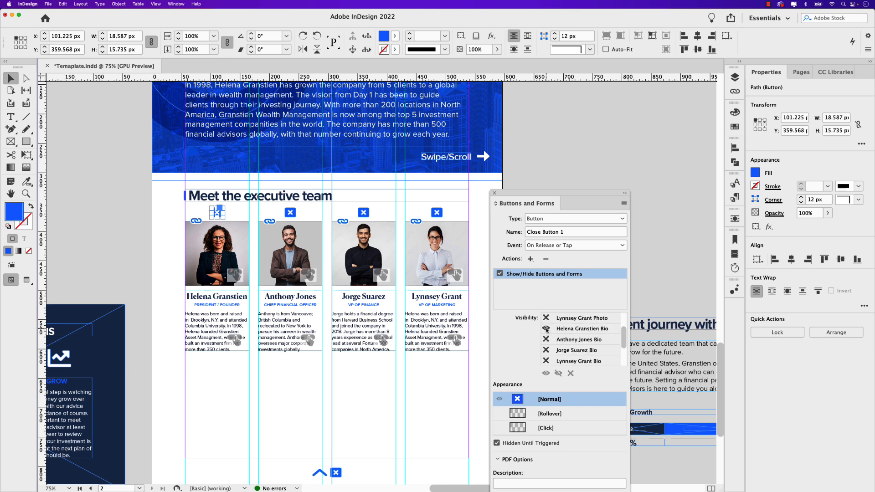
drag(624, 337, 624, 349)
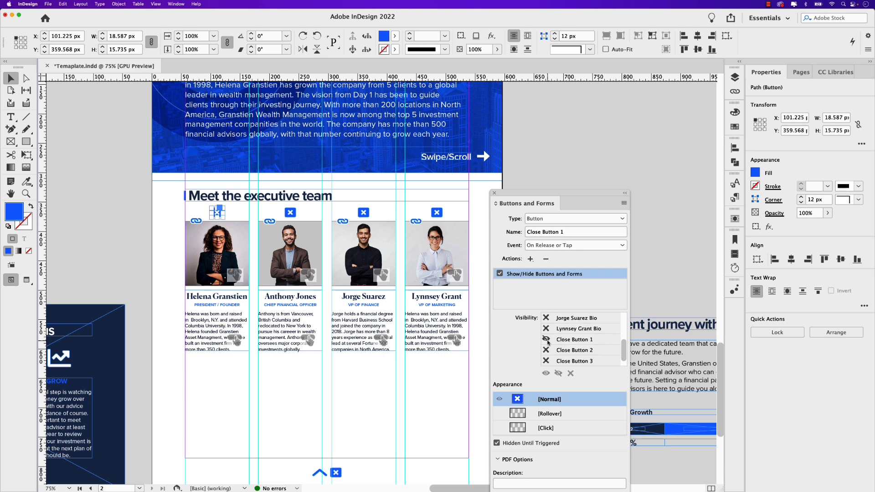
- Add a rollover appearance to Close Button 1 and fill its path with the dark navy Hover Buttons colour
click(550, 413)
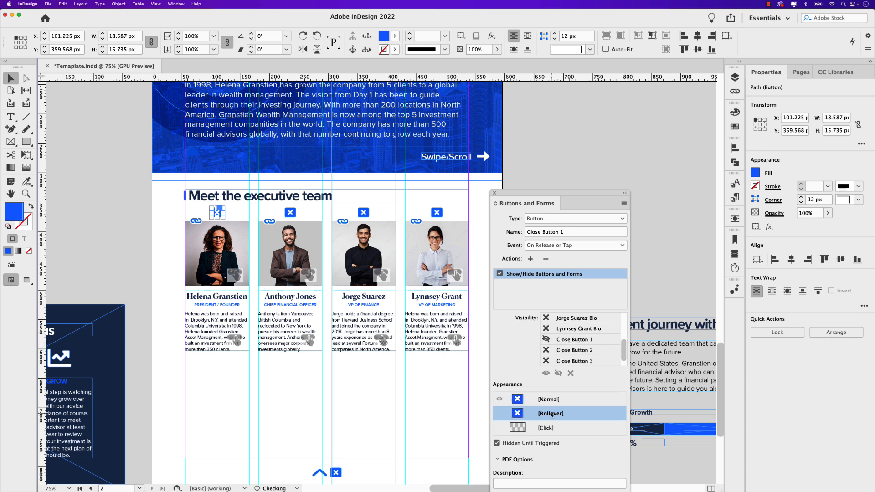
double_click(220, 212)
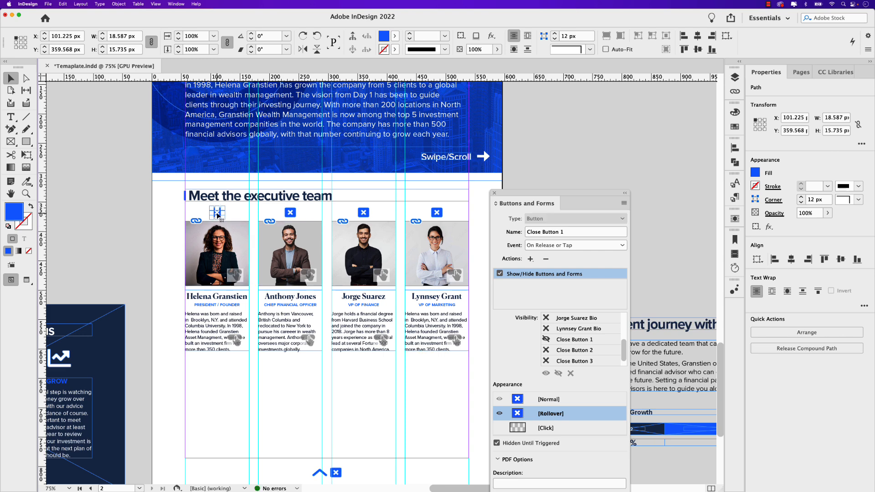
click(823, 73)
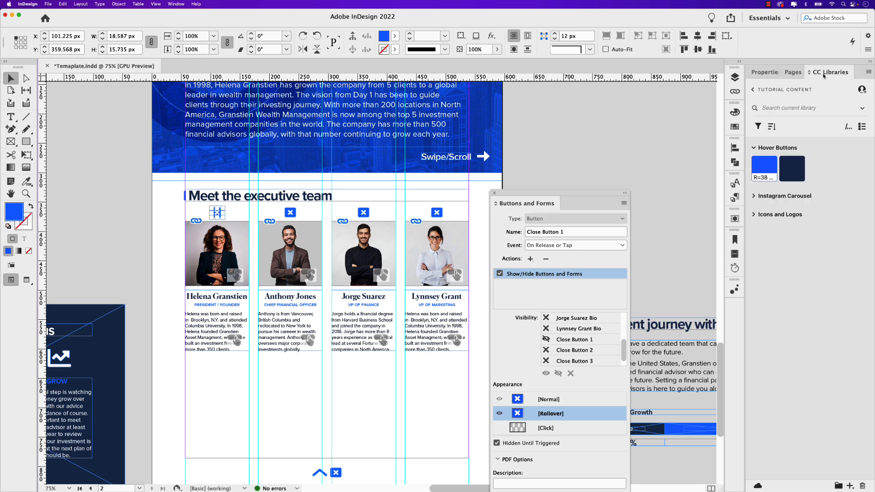
click(797, 169)
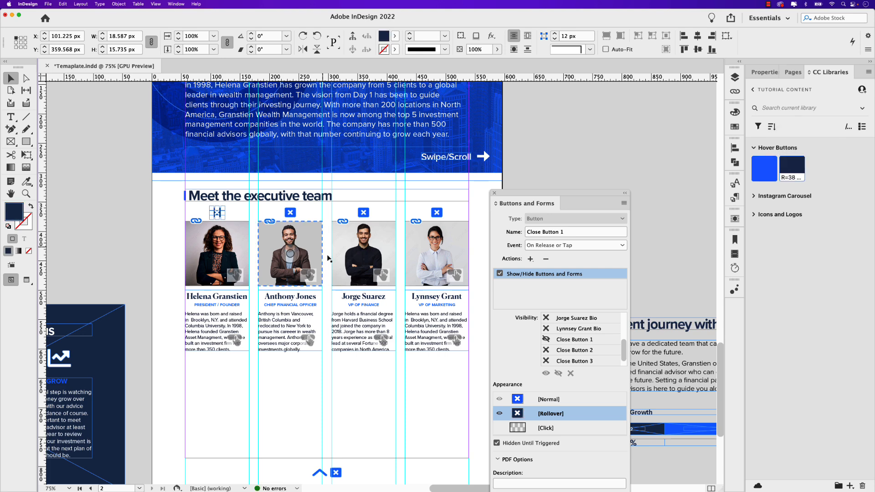
- Compare Close Button 1's Normal and Rollover appearances
click(553, 399)
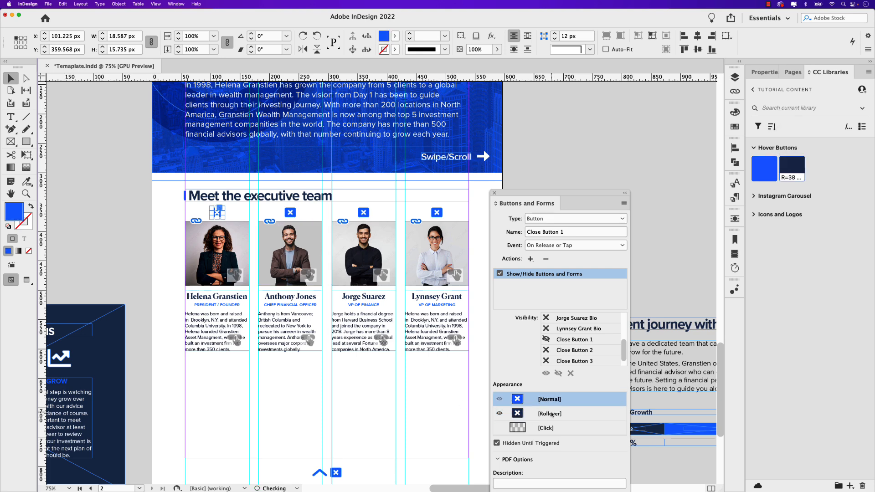
click(552, 413)
click(550, 400)
click(548, 413)
click(548, 401)
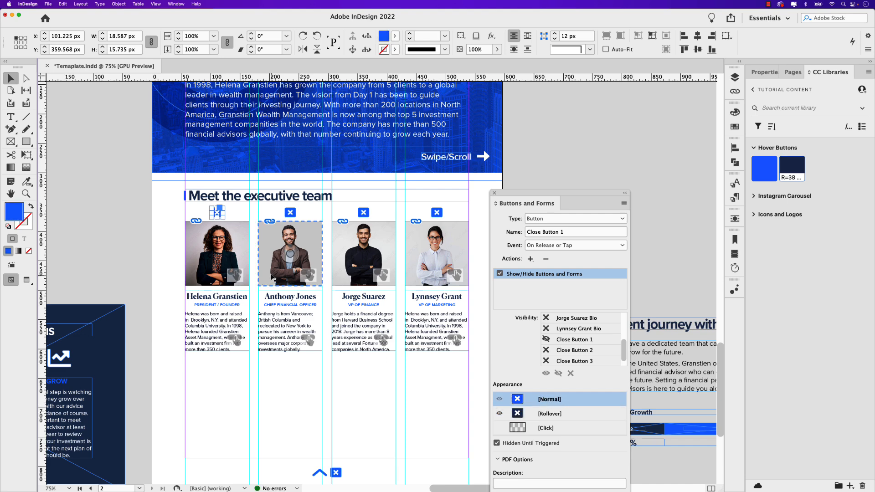
- Add a Show/Hide Buttons and Forms action to Close Button 2, showing the Chief Financial Officer's photo and hiding his biography and Close Button 2
click(290, 214)
scroll(291, 215, up, 3)
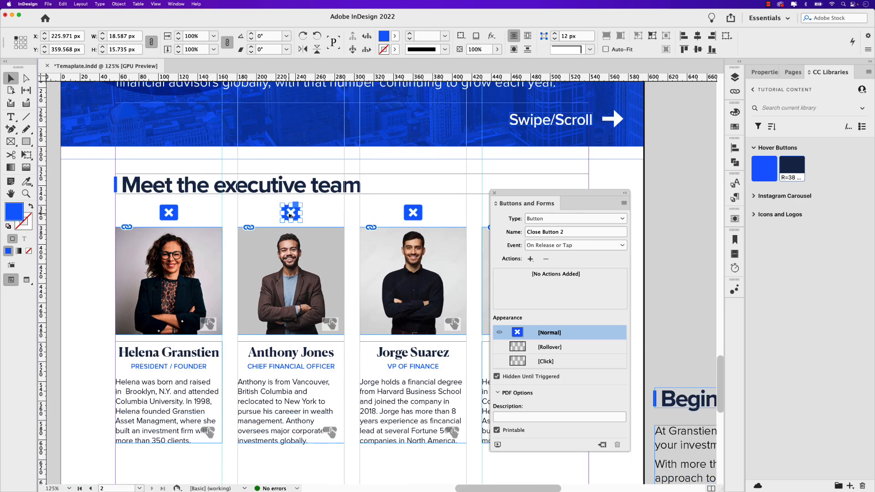
drag(325, 259, 316, 232)
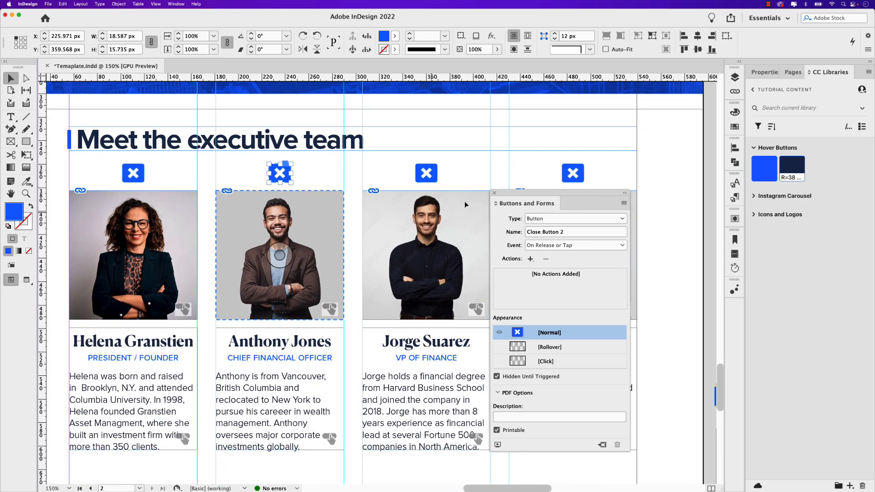
drag(518, 192, 550, 191)
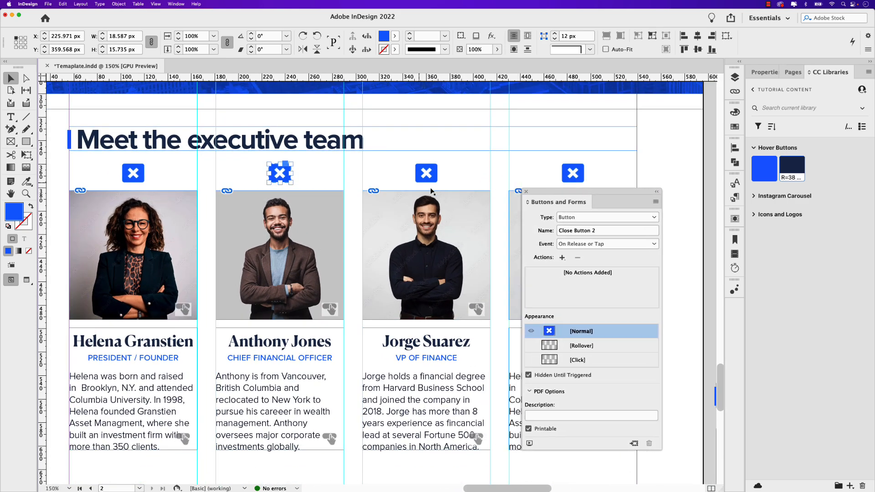
click(562, 258)
click(616, 306)
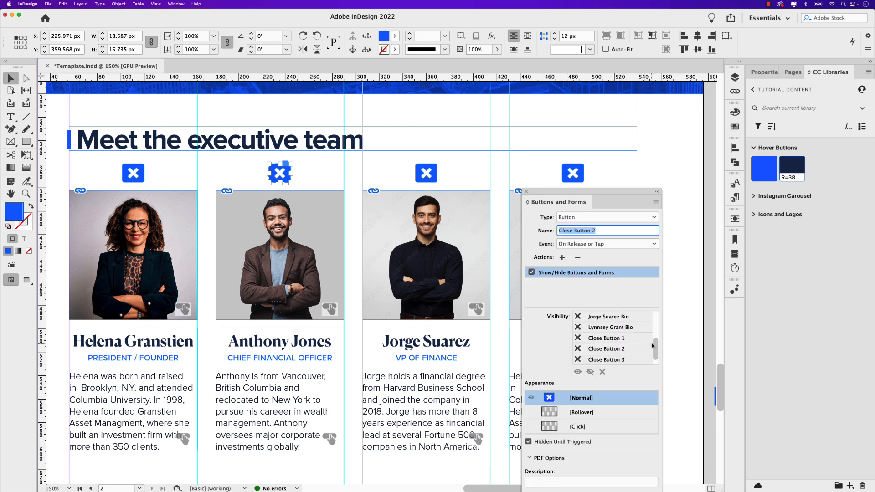
drag(655, 354, 654, 326)
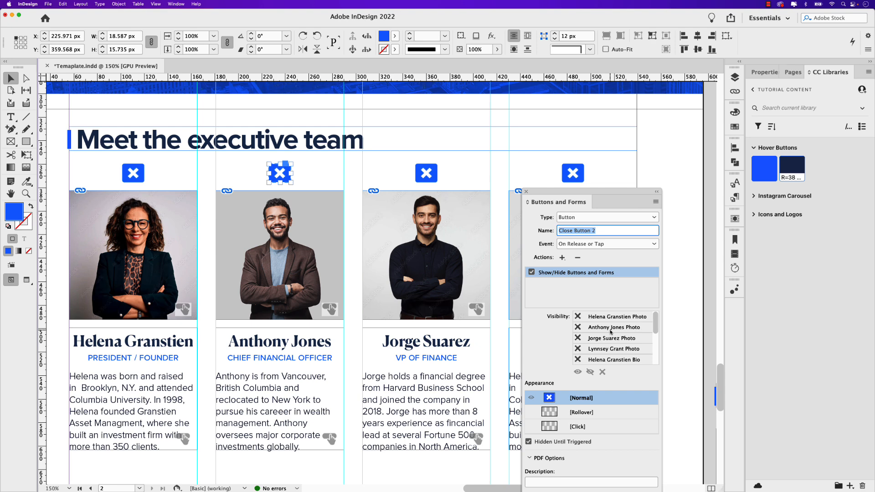
click(579, 328)
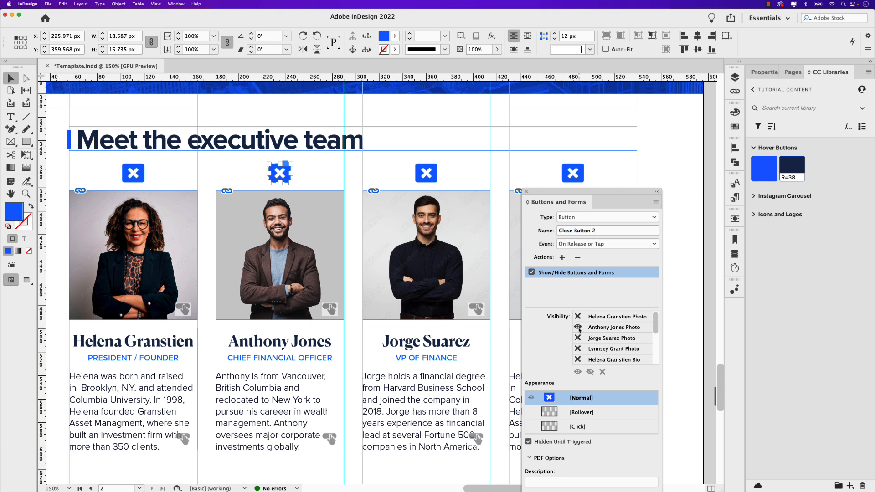
drag(654, 323, 654, 346)
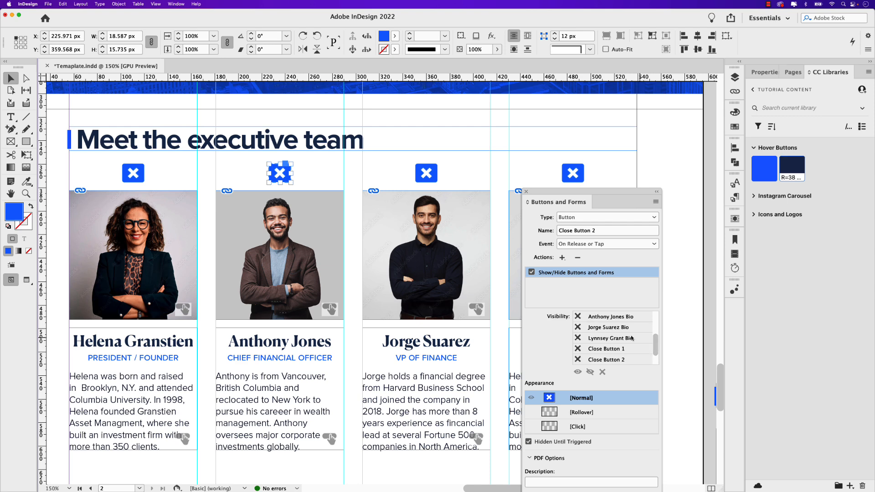
click(578, 317)
click(578, 317)
click(577, 360)
- Add a rollover appearance to Close Button 2 with a dark navy Hover Buttons fill, and return it to its Normal appearance
click(582, 413)
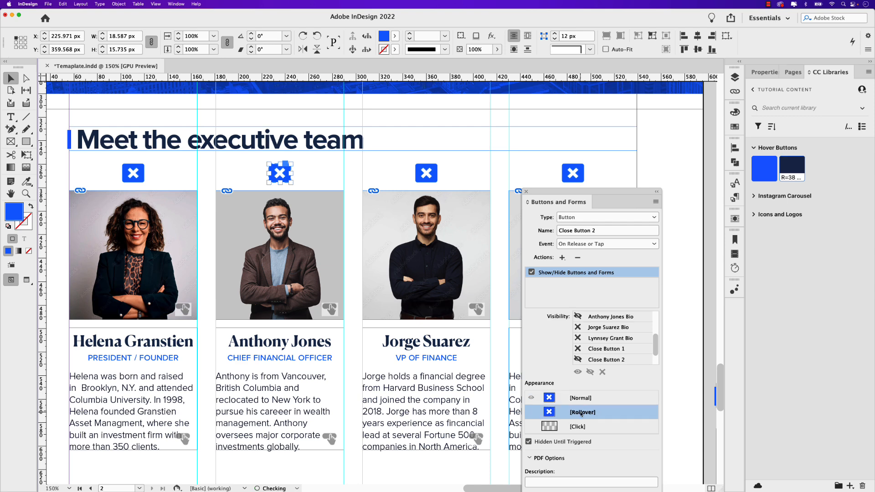
double_click(274, 179)
click(791, 169)
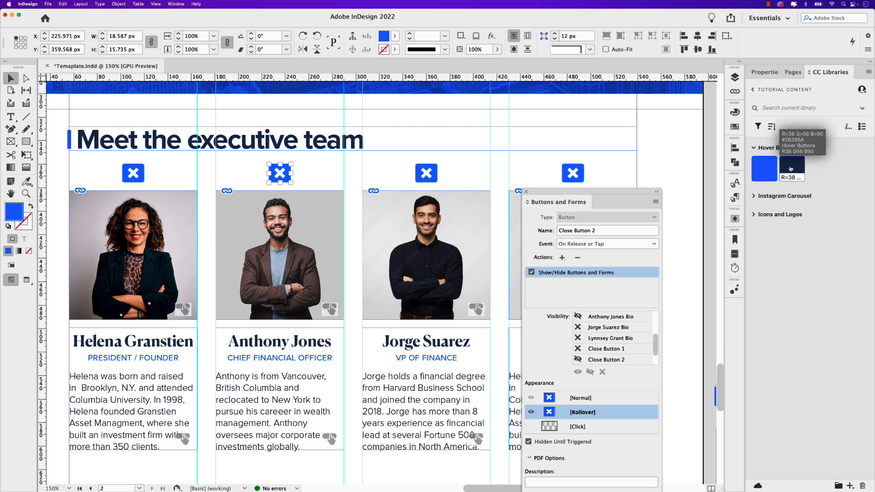
click(571, 400)
- Add a Show/Hide Buttons and Forms action to Close Button 3, showing the VP of Finance's photo and hiding his biography and Close Button 3
click(427, 173)
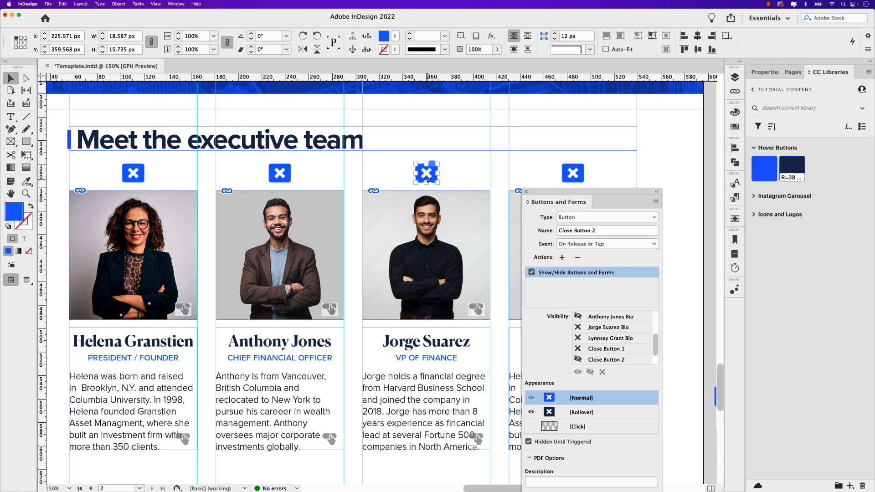
click(562, 258)
click(620, 307)
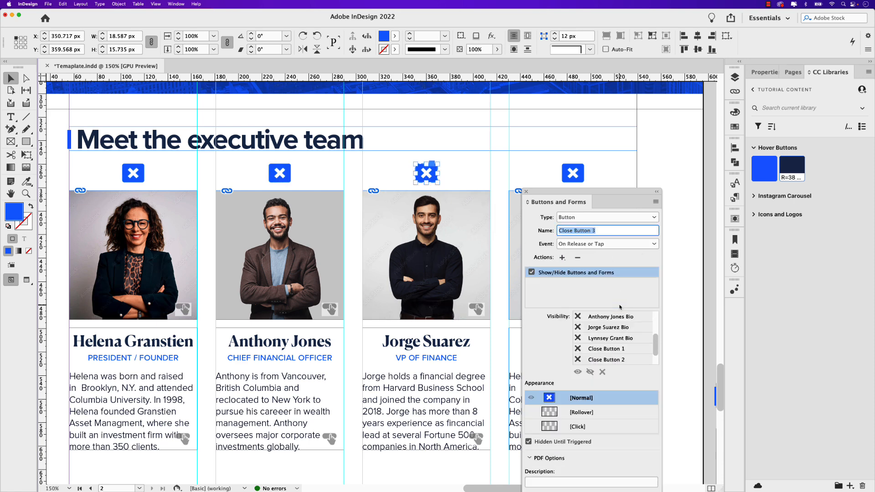
scroll(655, 328, up, 3)
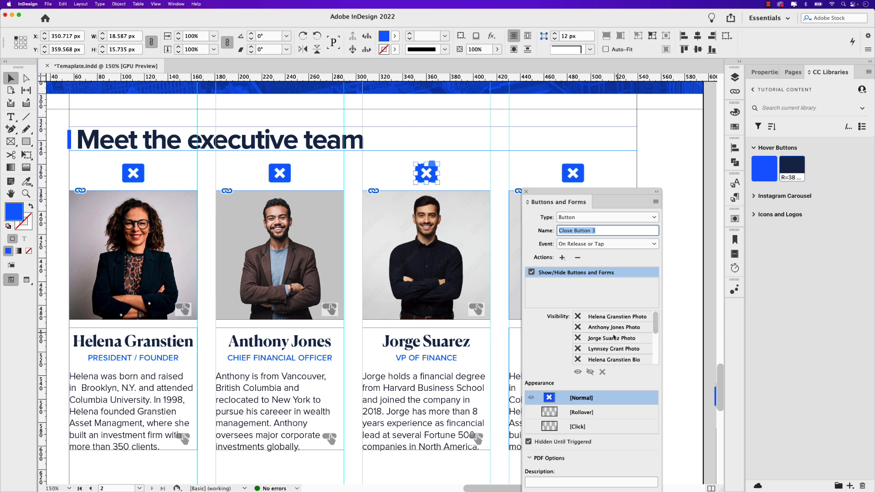
click(578, 338)
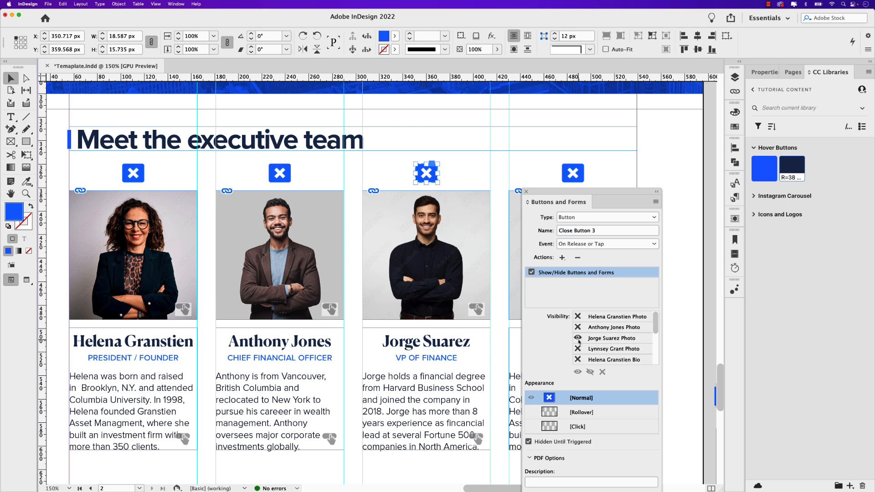
drag(655, 329, 656, 351)
click(577, 338)
click(578, 338)
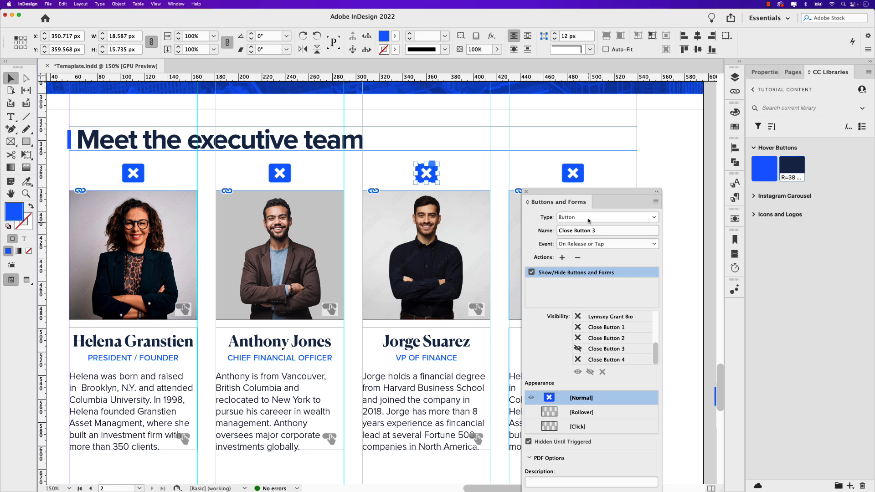
- Add a rollover appearance to Close Button 3 with a dark navy Hover Buttons fill, and return it to its Normal appearance
drag(591, 194, 544, 176)
click(546, 394)
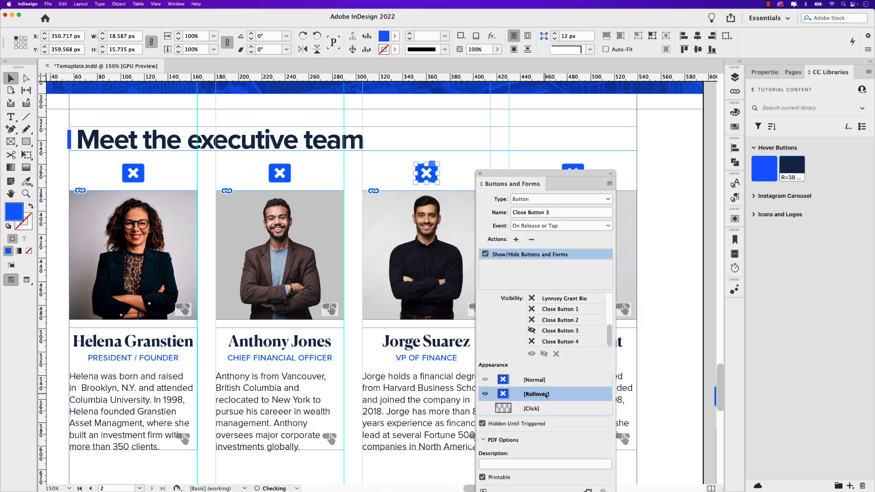
double_click(420, 176)
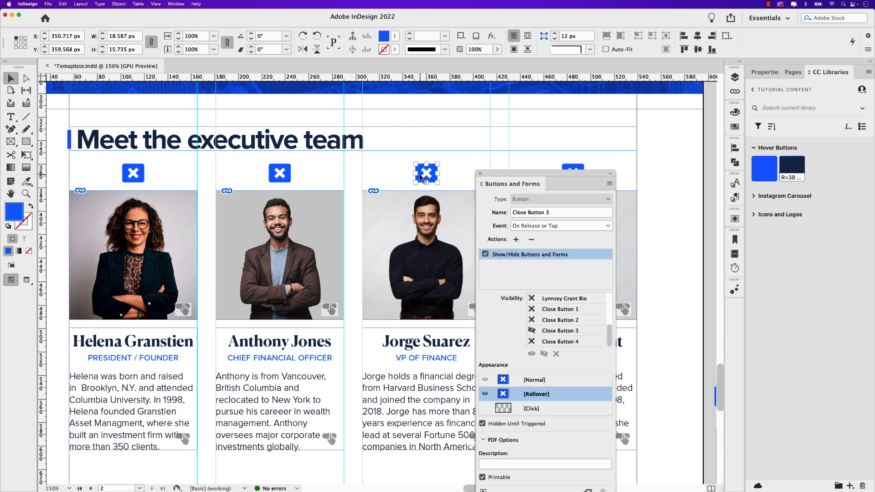
click(791, 168)
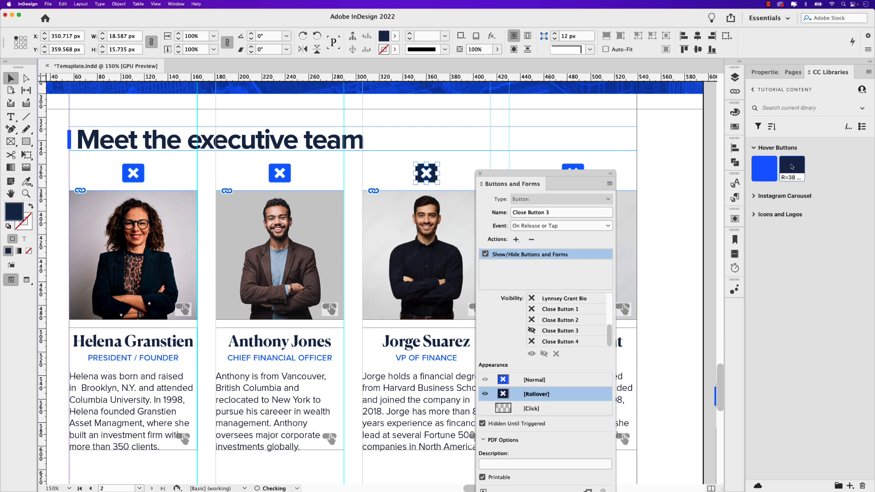
click(538, 381)
- Add a Show/Hide Buttons and Forms action to Close Button 4, showing the VP of Marketing's photo and hiding her biography and Close Button 4
drag(547, 174, 403, 150)
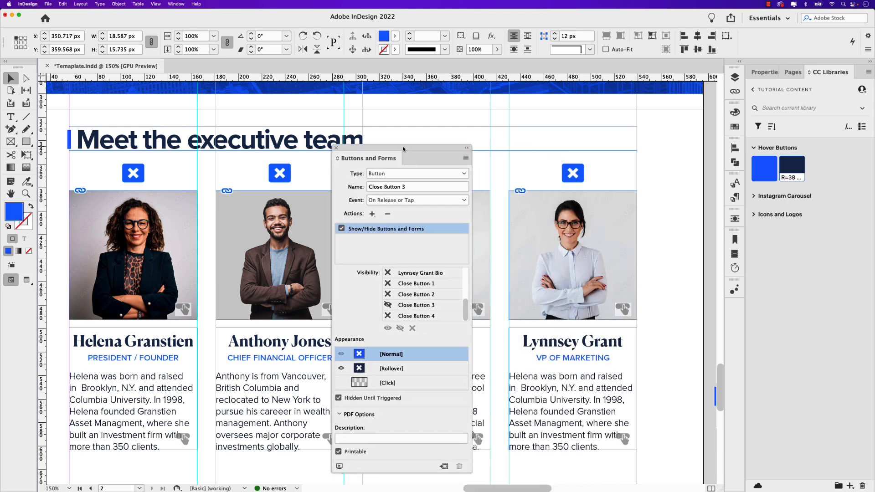
click(575, 172)
click(372, 214)
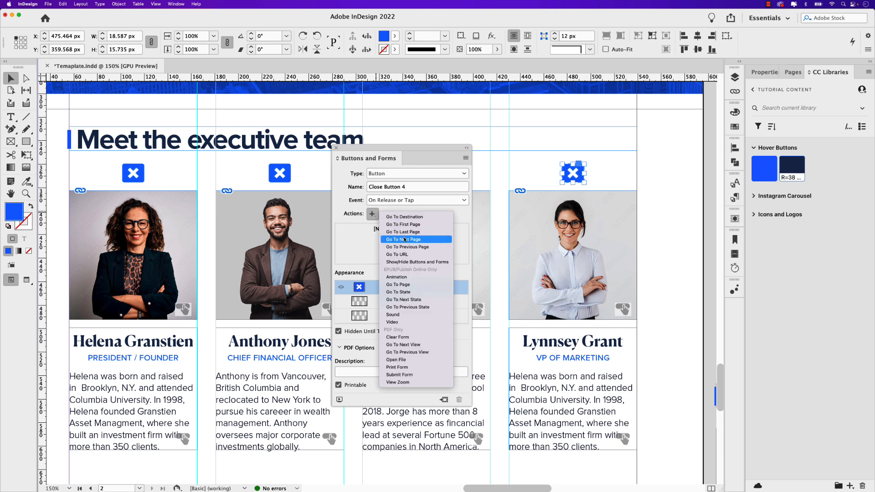
click(418, 263)
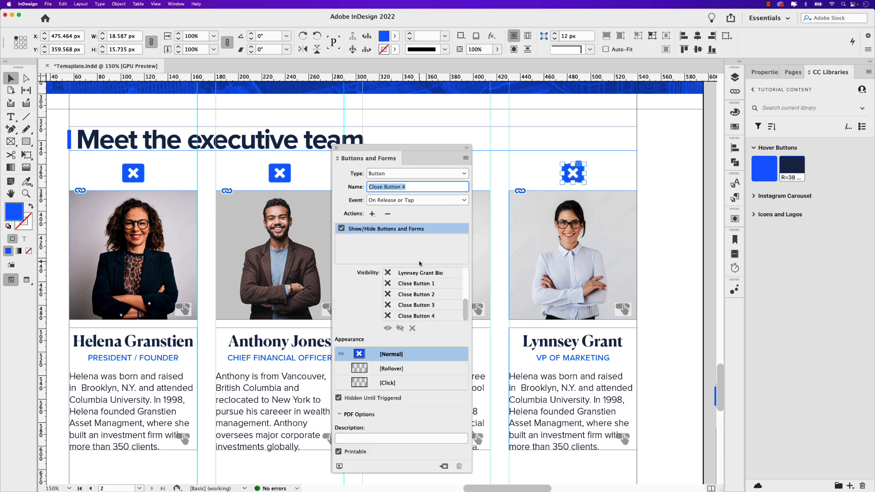
scroll(392, 287, up, 4)
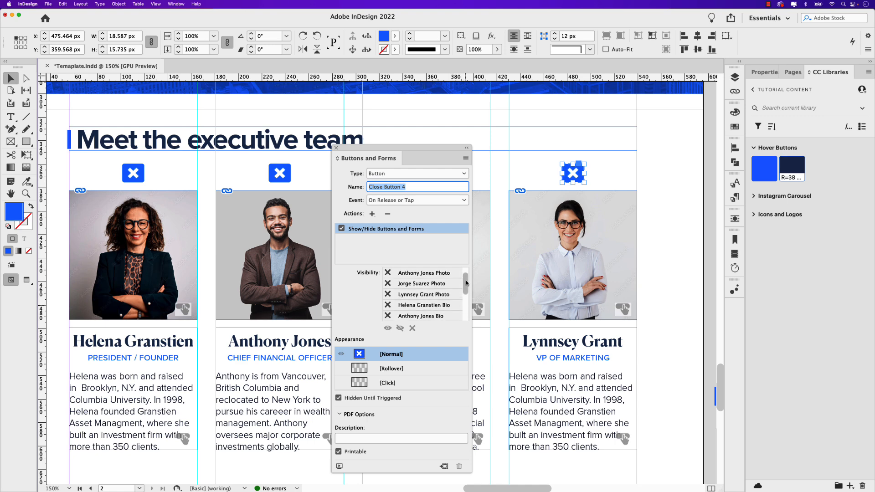
click(389, 307)
drag(465, 282, 465, 301)
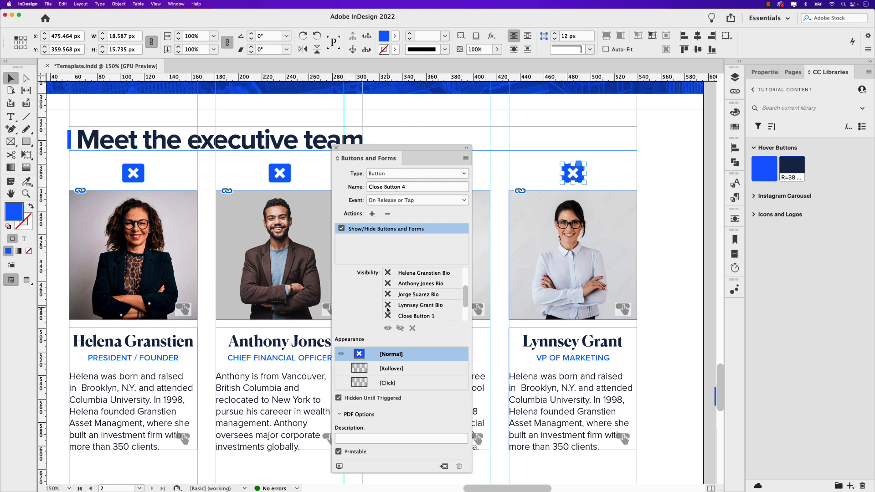
scroll(394, 303, down, 4)
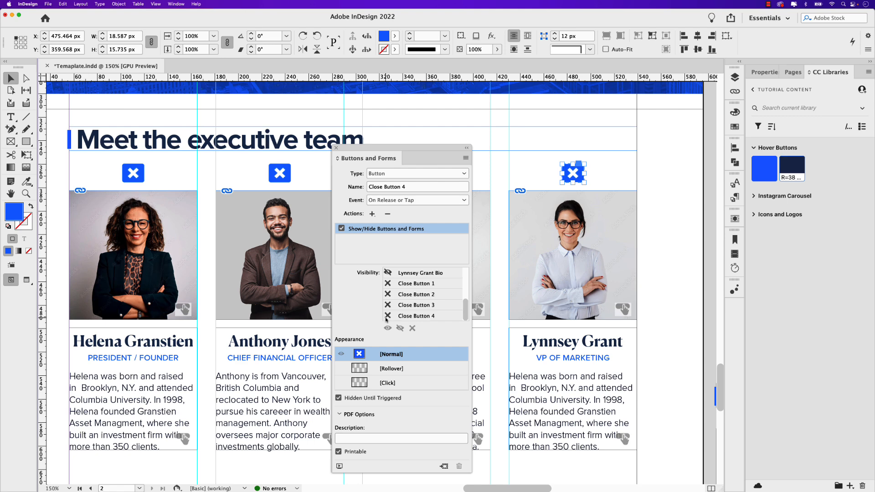
- Give Close Button 4 a rollover appearance with a dark navy Hover Buttons fill, return to Normal, and dock the Buttons and Forms panel
click(392, 368)
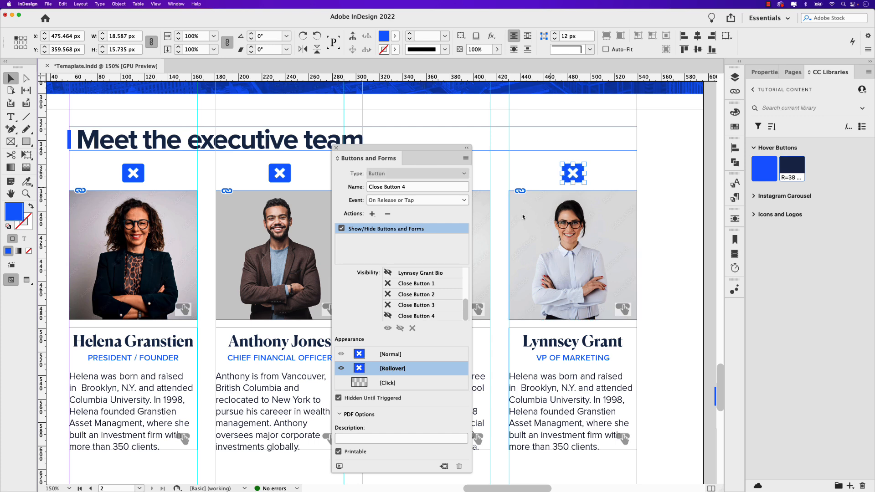
click(790, 170)
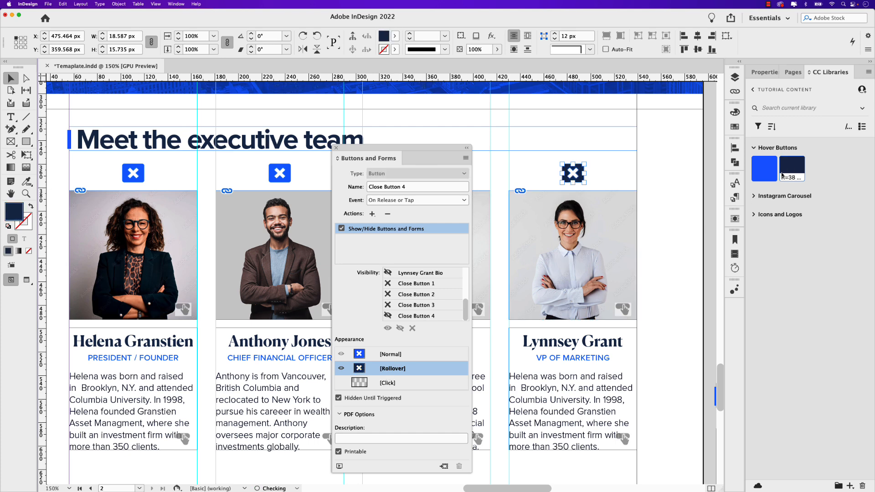
click(397, 355)
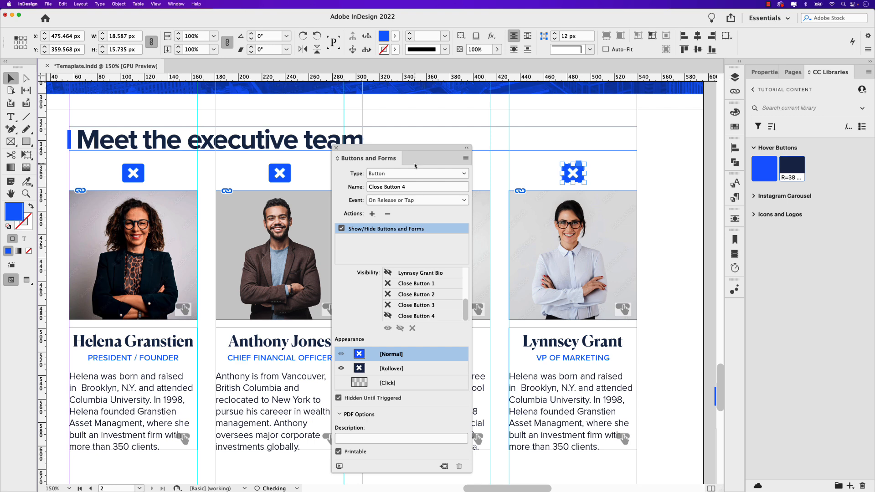
drag(412, 149, 733, 306)
click(675, 286)
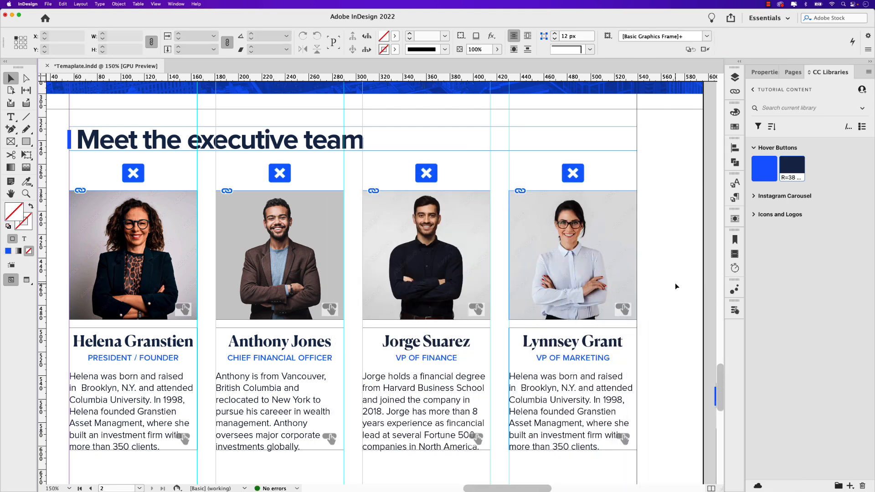
- Move all four executive biographies up together so they sit directly over the photos, at about Y 385.552 px
key(super+0)
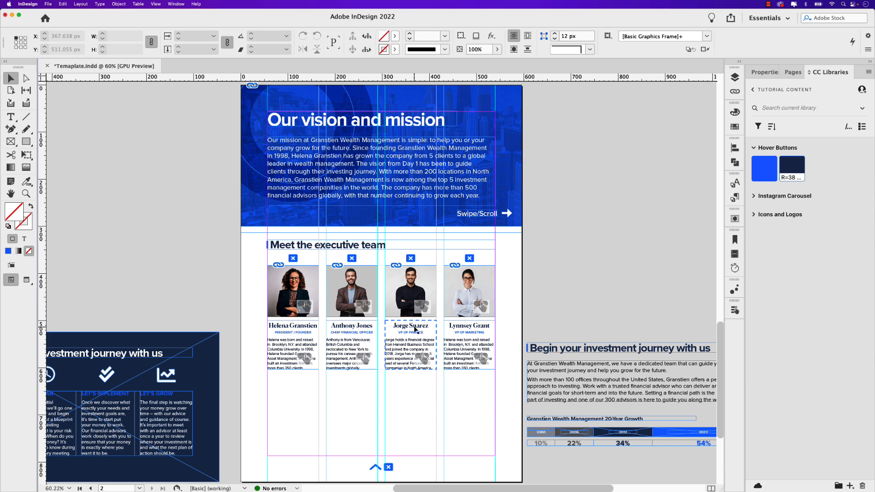
scroll(413, 326, down, 1)
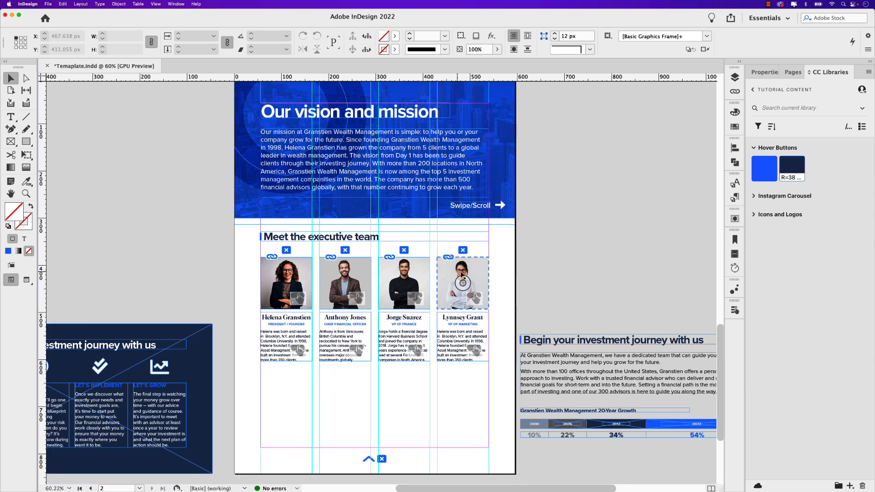
drag(246, 322, 448, 368)
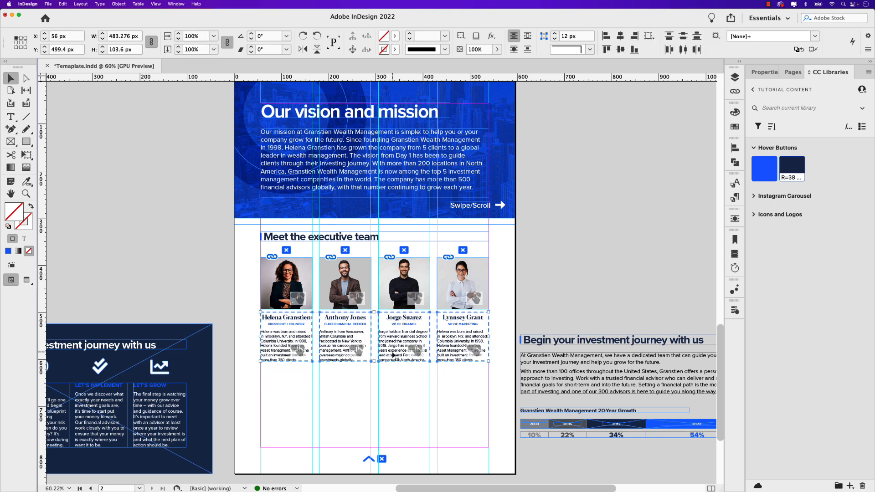
drag(394, 355, 394, 301)
- Open the EPUB Interactivity Preview of page 2 and check the executive photos' rollover effects
click(734, 310)
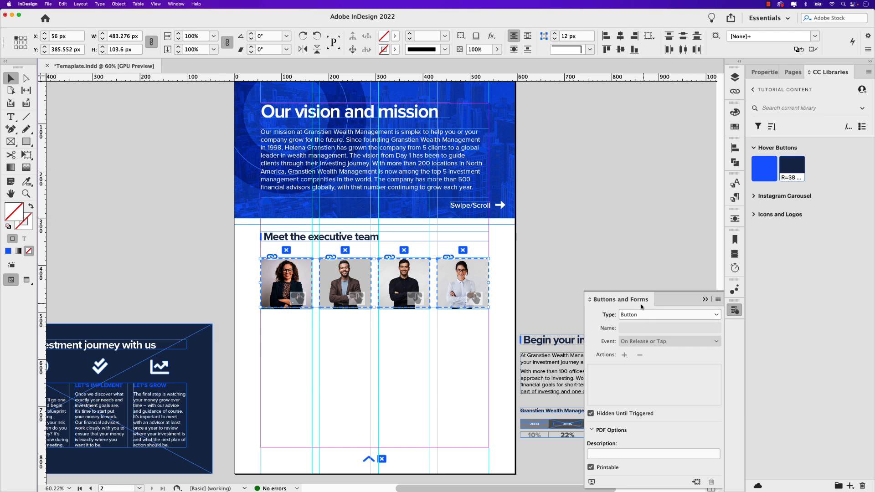
click(592, 482)
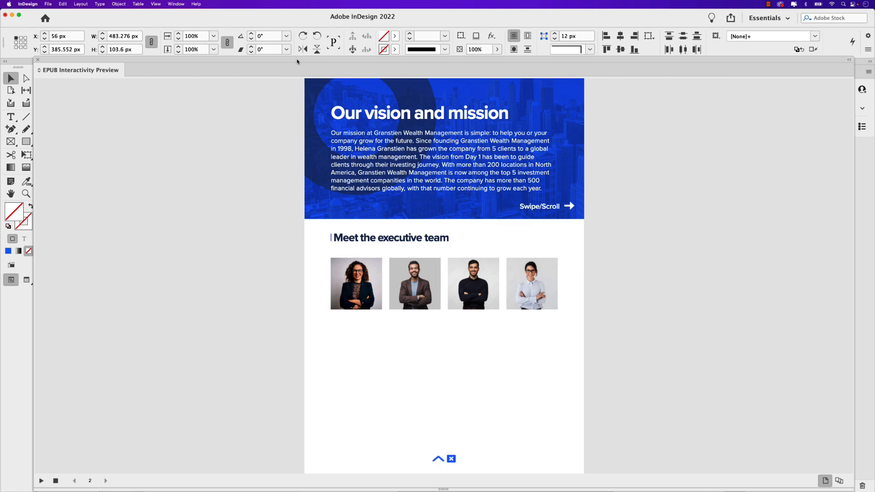
drag(297, 62, 272, 49)
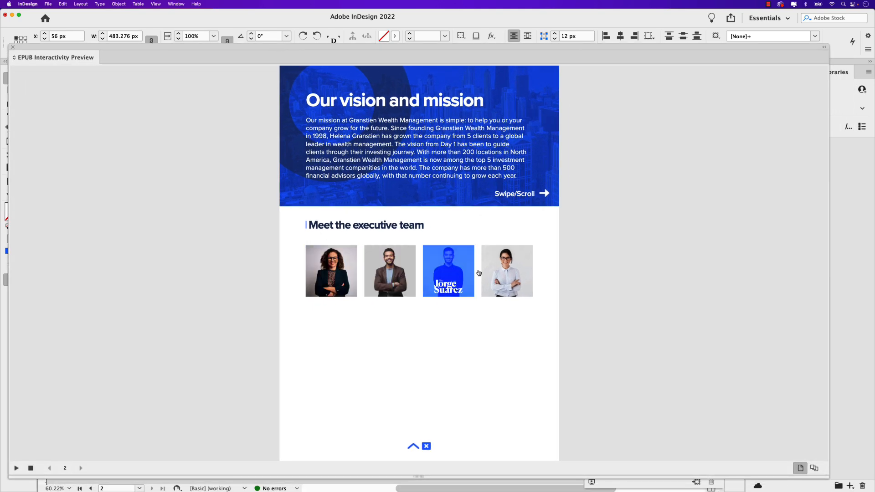
- Test all four executive photos in the preview, opening each biography and restoring the photo with its close button
click(342, 269)
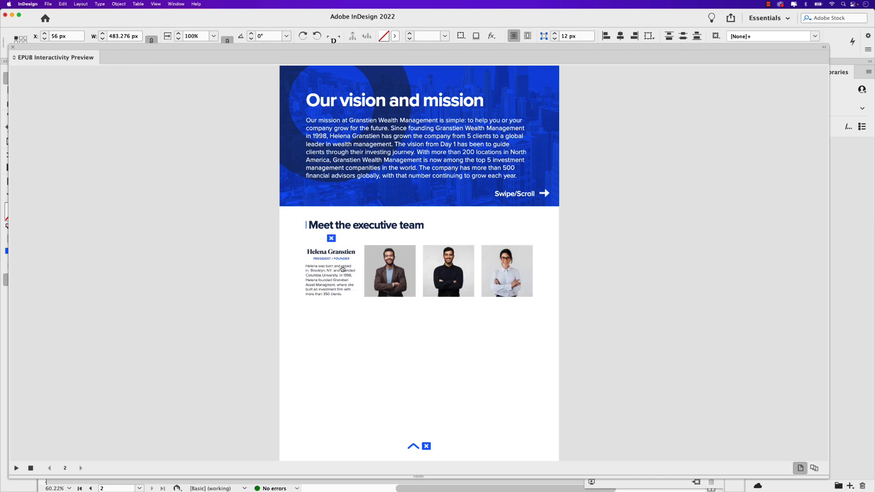
click(332, 240)
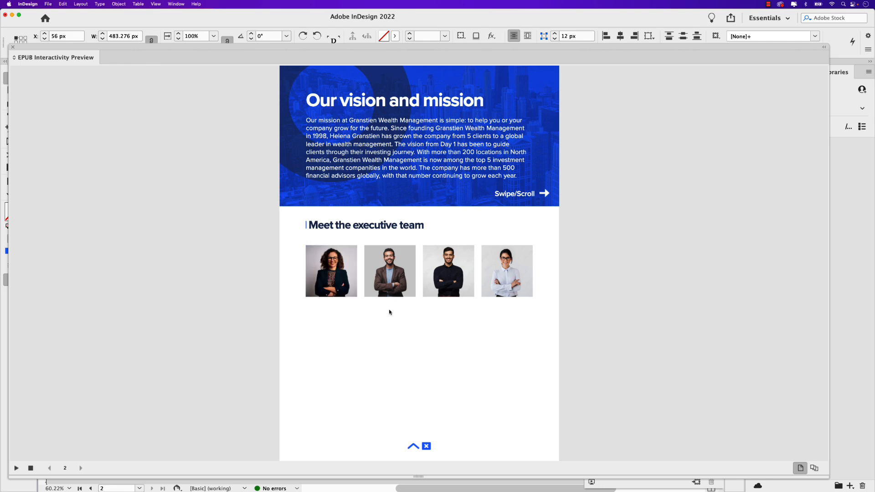
click(405, 277)
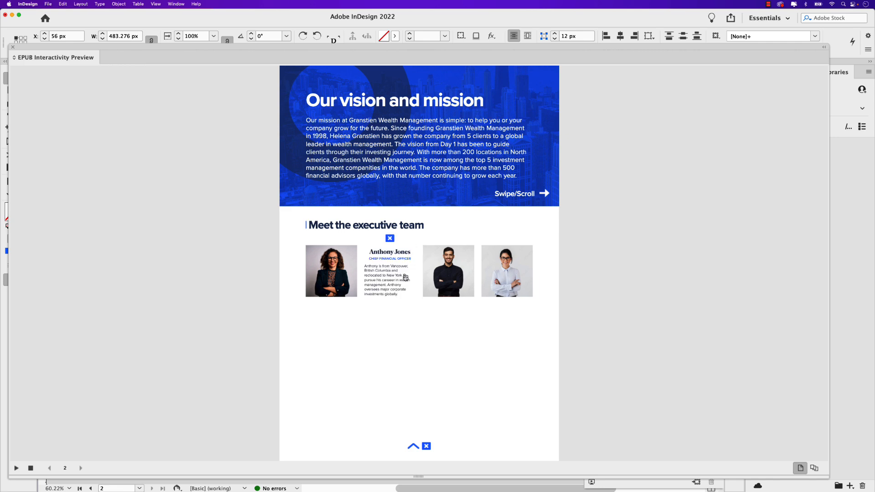
click(391, 240)
click(426, 258)
click(450, 239)
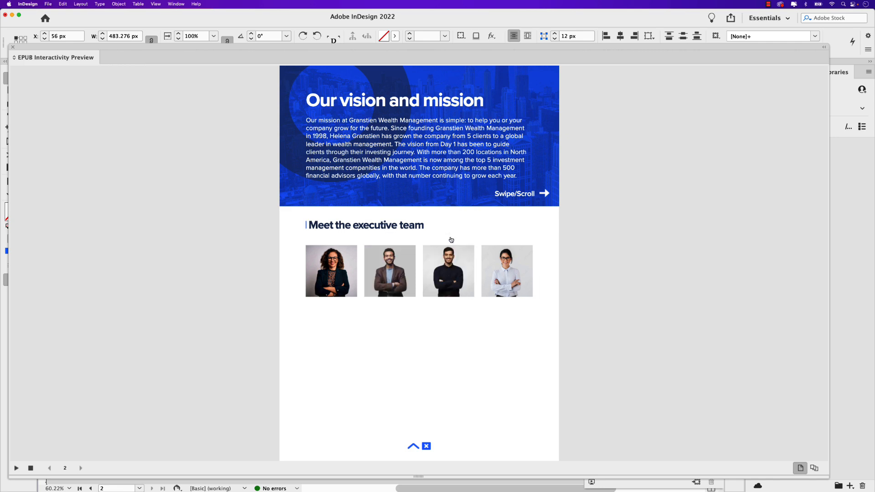
click(486, 259)
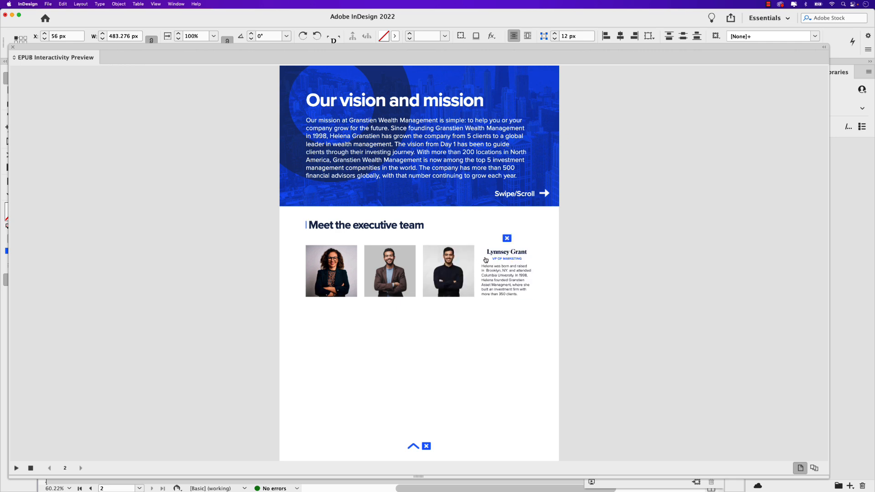
click(507, 240)
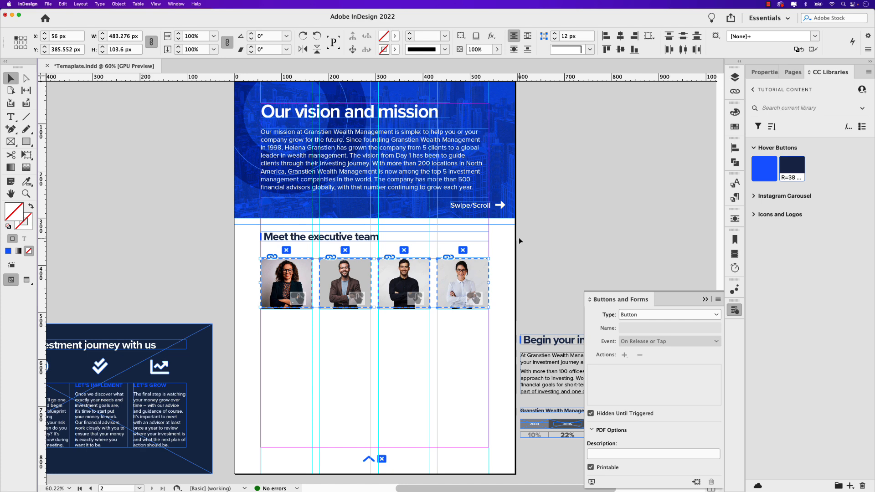
- Nudge the four executive biographies up to Y 382.4 px and collapse the Buttons and Forms panel
key(Up)
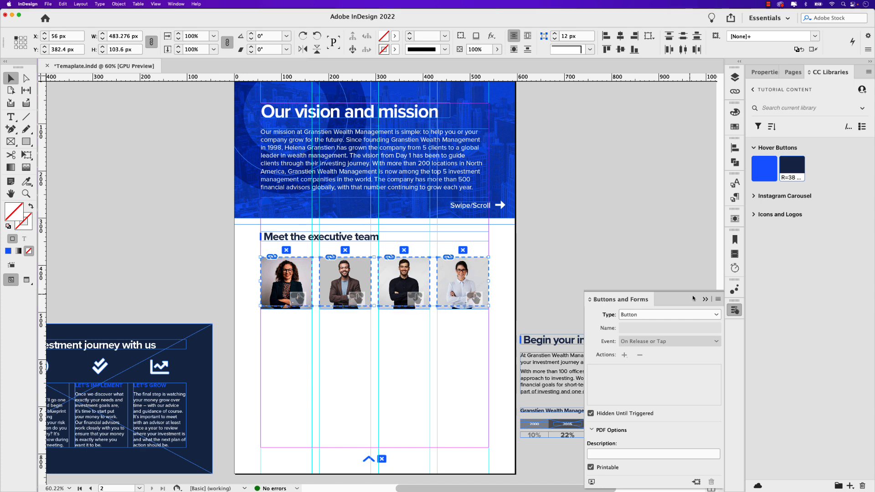
click(705, 299)
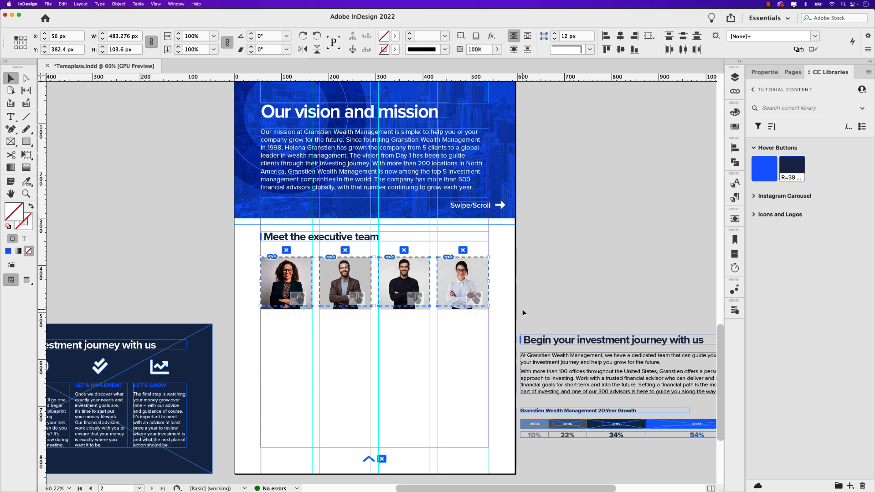
- Move the investment journey text and 20-year growth chart from the pasteboard onto page 2 below the team photos, at X 55.823 px, Y 546.524 px
drag(519, 317, 354, 374)
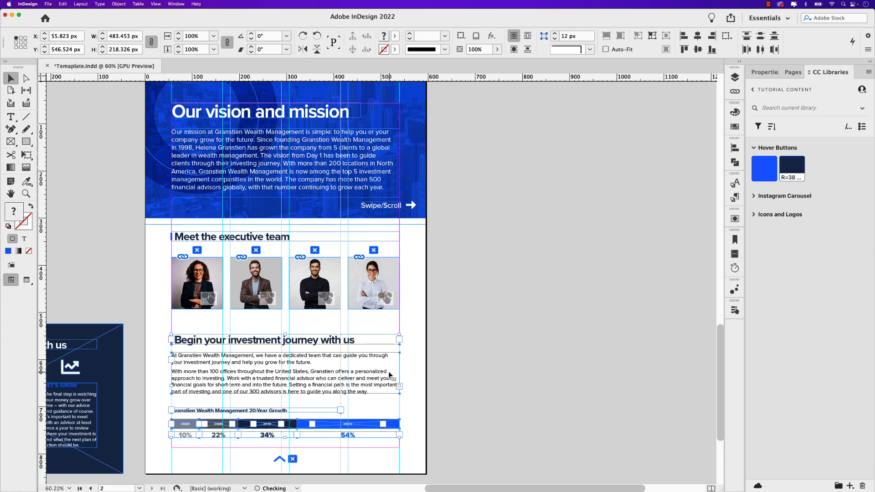
scroll(392, 375, left, 3)
scroll(439, 372, left, 2)
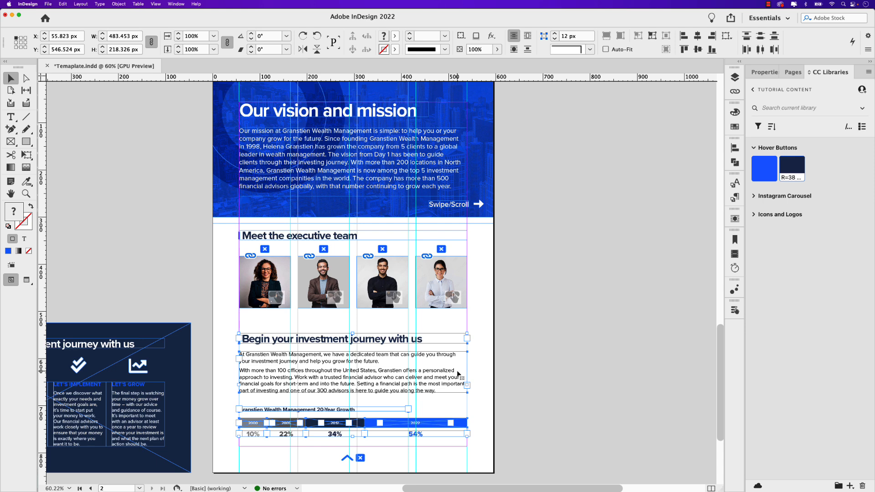
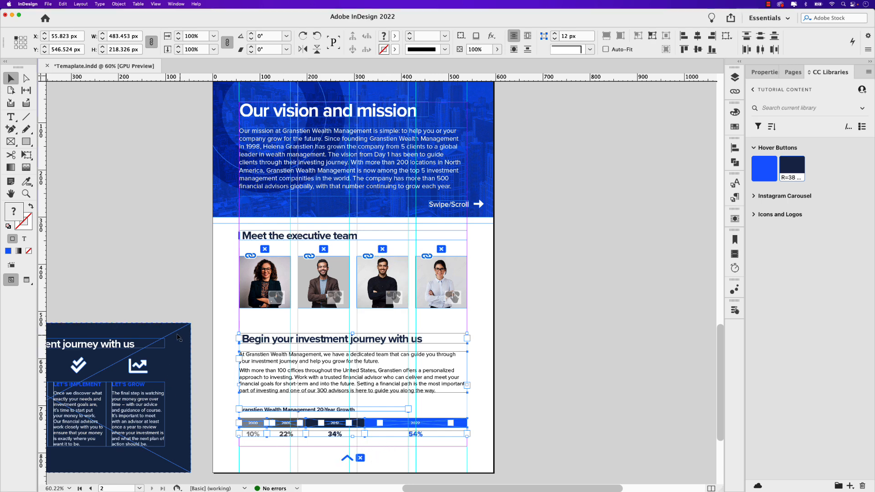
- Move the dark "Navigate your investment journey with us" panel onto page 2 below the team photos, at X 0 px, Y 524 px
drag(177, 369, 478, 381)
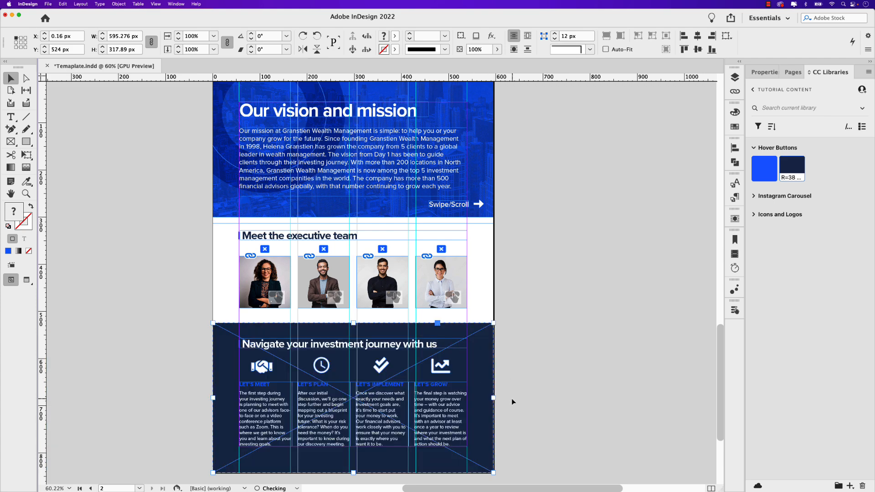
scroll(499, 393, up, 2)
drag(463, 347, 464, 347)
drag(328, 421, 354, 355)
scroll(354, 355, down, 1)
drag(294, 373, 360, 373)
scroll(368, 362, down, 1)
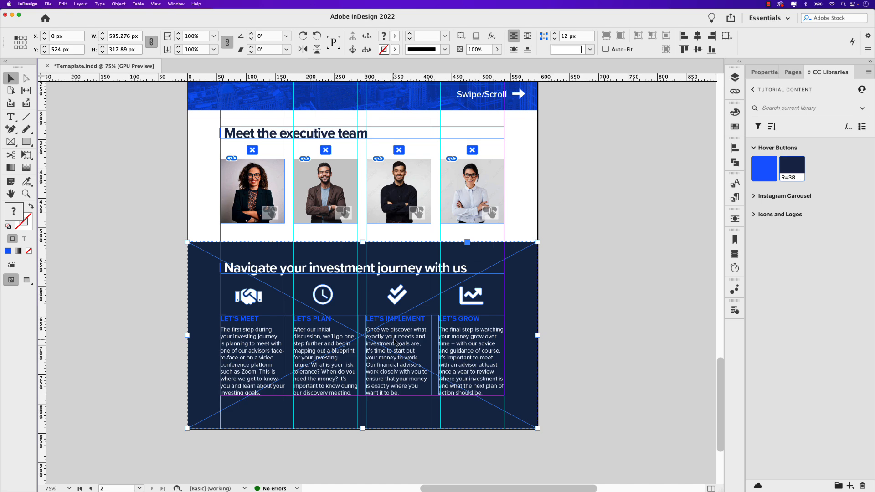
scroll(394, 343, up, 1)
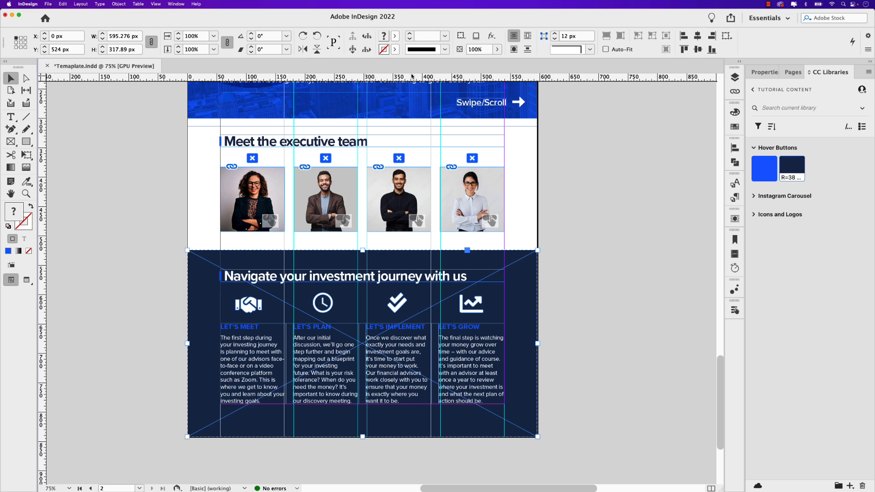
- Add a horizontal guide at the dark panel's centre, Y 682.945 px, and move the panel just below the page, to Y 841.89 px
drag(410, 79, 427, 344)
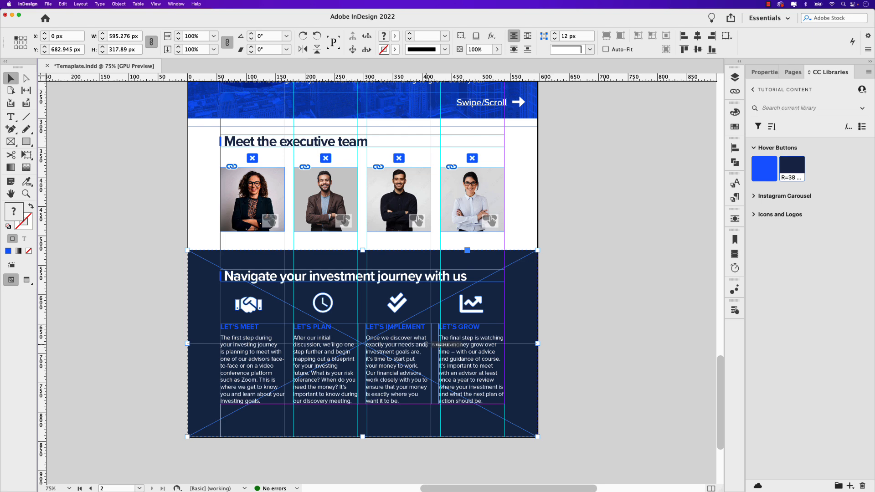
drag(427, 344, 428, 344)
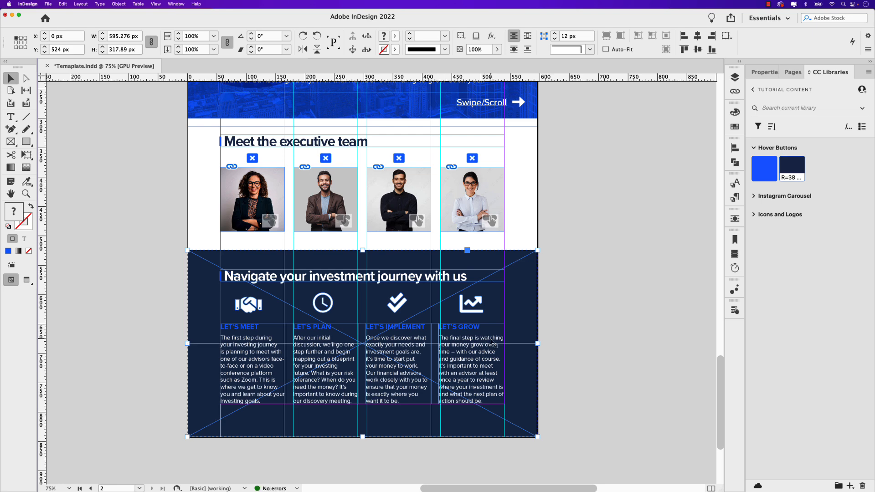
scroll(564, 368, down, 3)
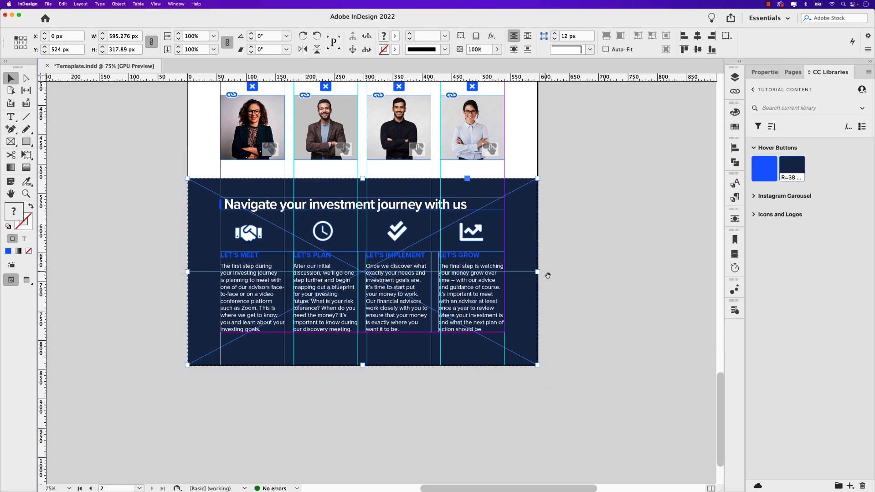
drag(522, 206, 524, 392)
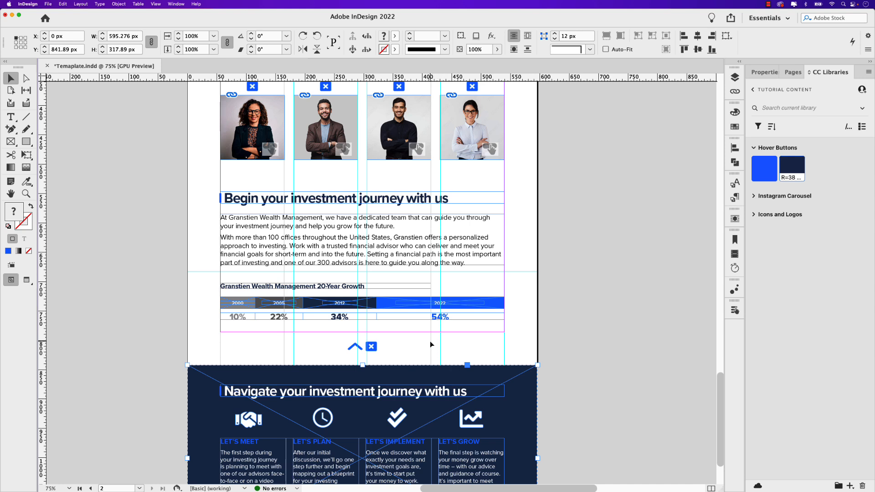
- Check the stacking-order options for the blue arrow and close icons below the growth chart
click(387, 354)
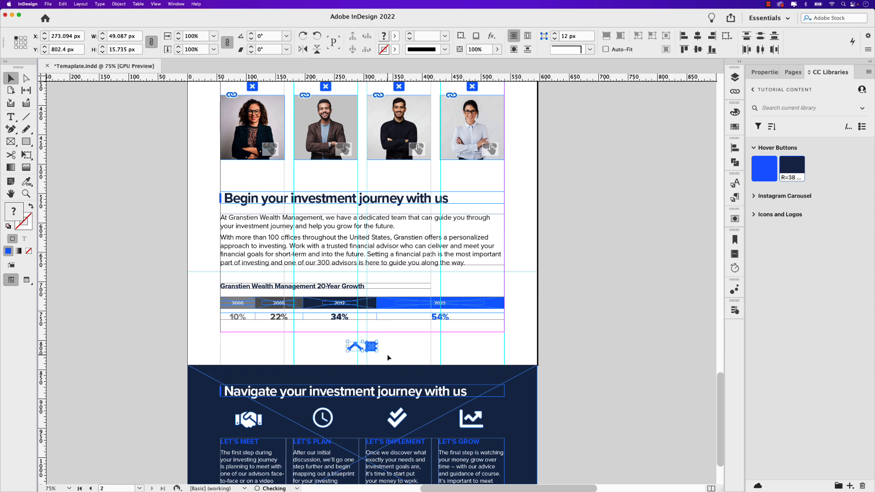
click(117, 3)
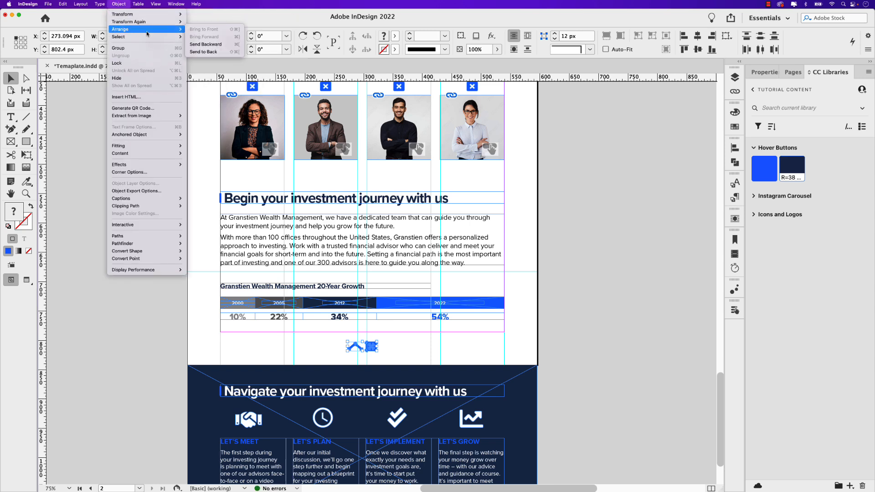
mouse_move(182, 29)
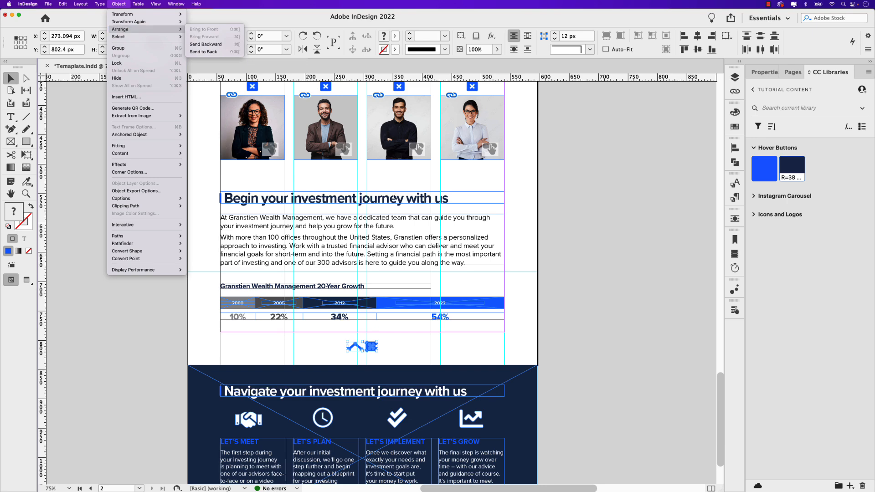
click(559, 326)
click(403, 376)
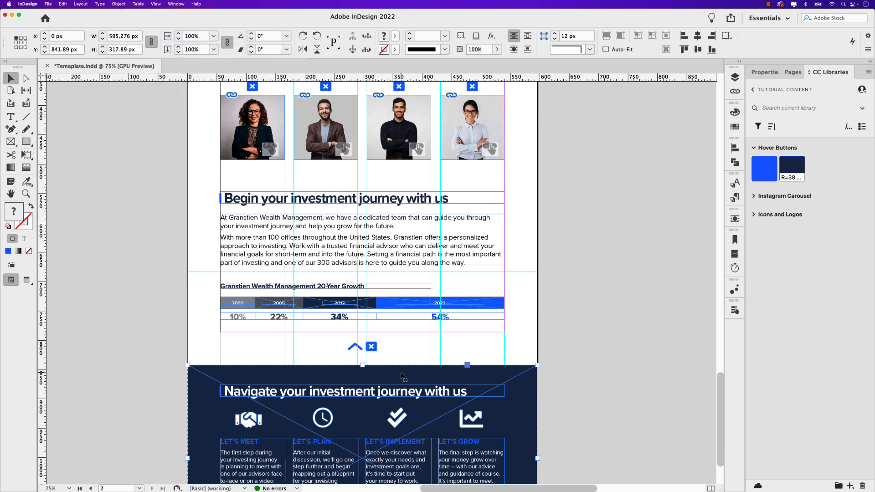
drag(401, 375, 402, 338)
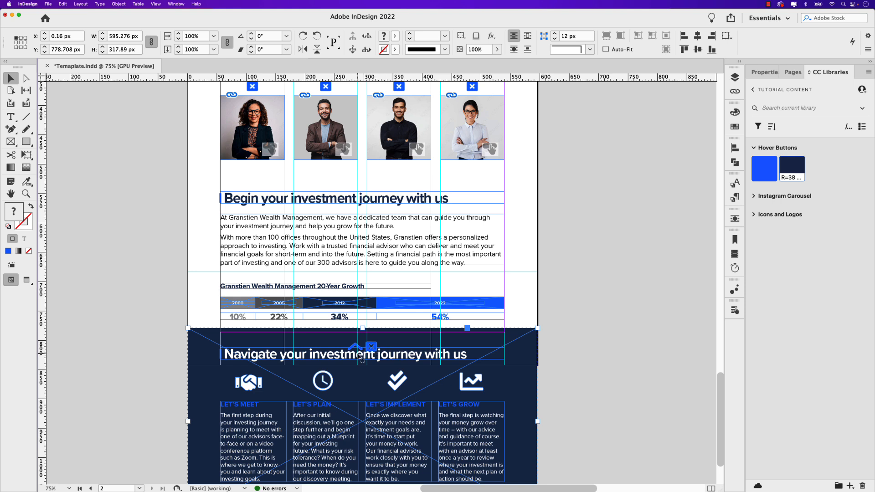
key(super+z)
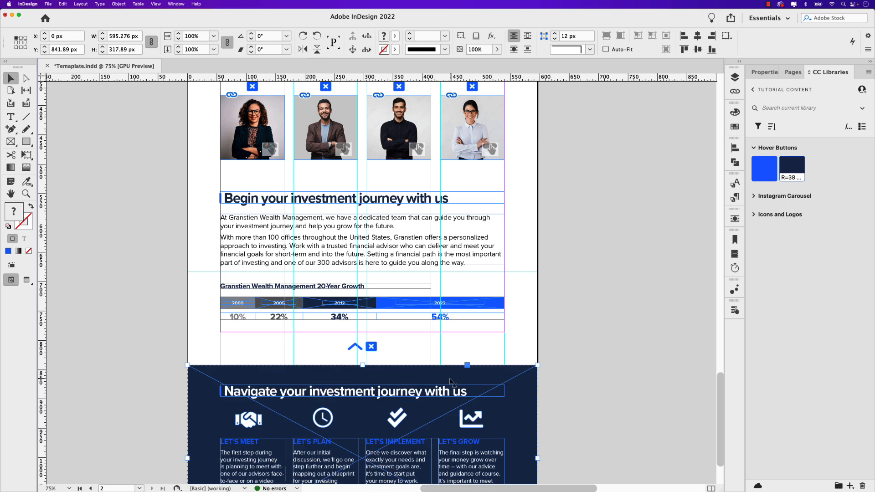
- Draw a vertical line about 318 px long from the dark panel's centre up to the horizontal guide at Y 682.945 px
scroll(492, 410, down, 2)
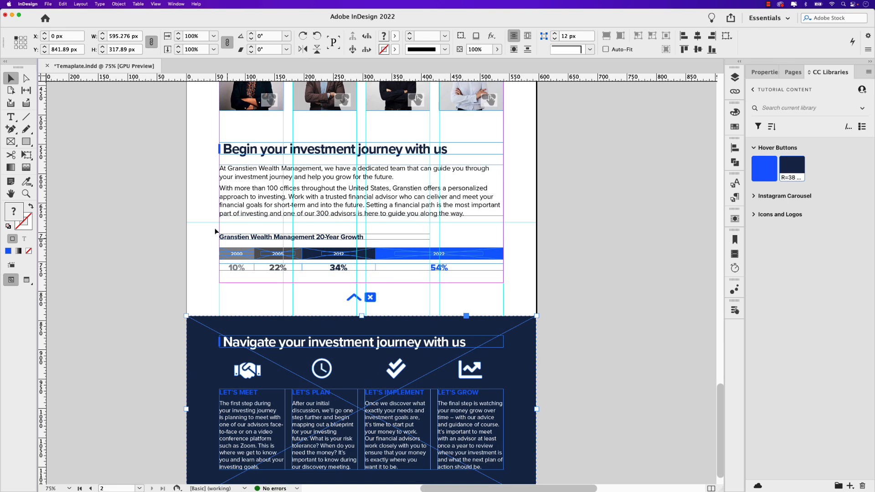
click(26, 117)
drag(370, 412, 369, 223)
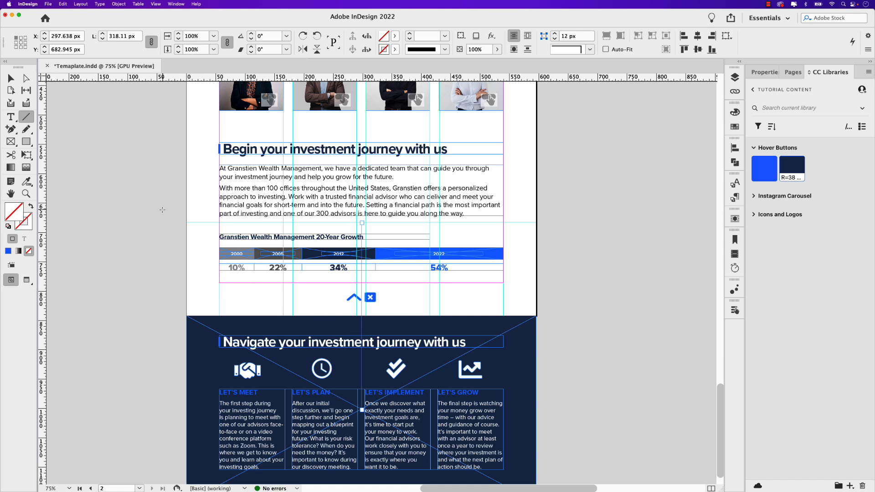
- Select the vertical line together with the dark panel and convert the line into the panel's motion path
click(10, 78)
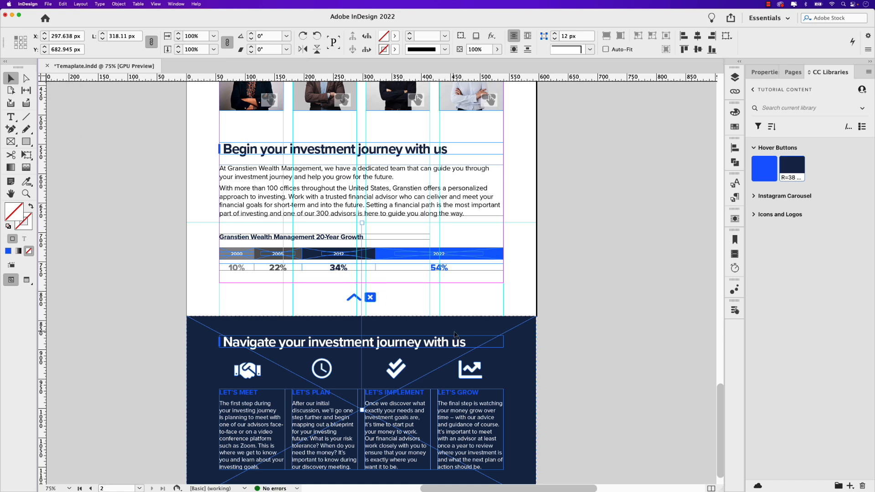
click(499, 328)
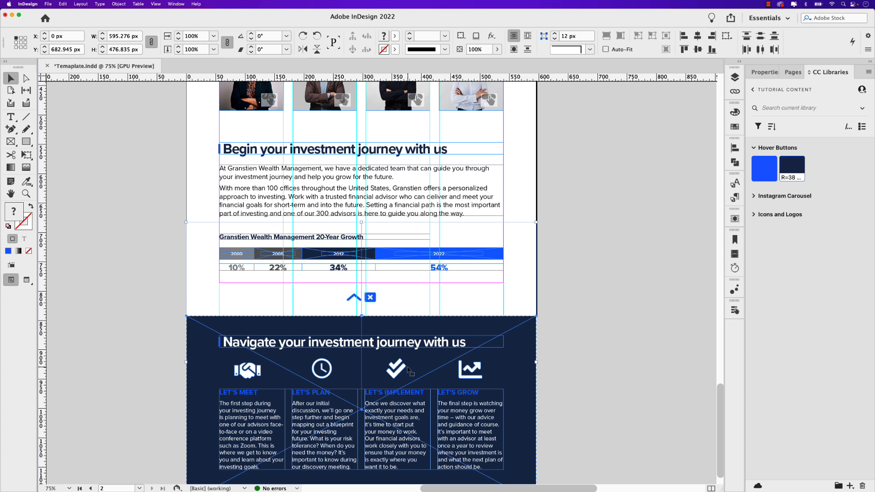
click(732, 289)
drag(614, 210, 578, 194)
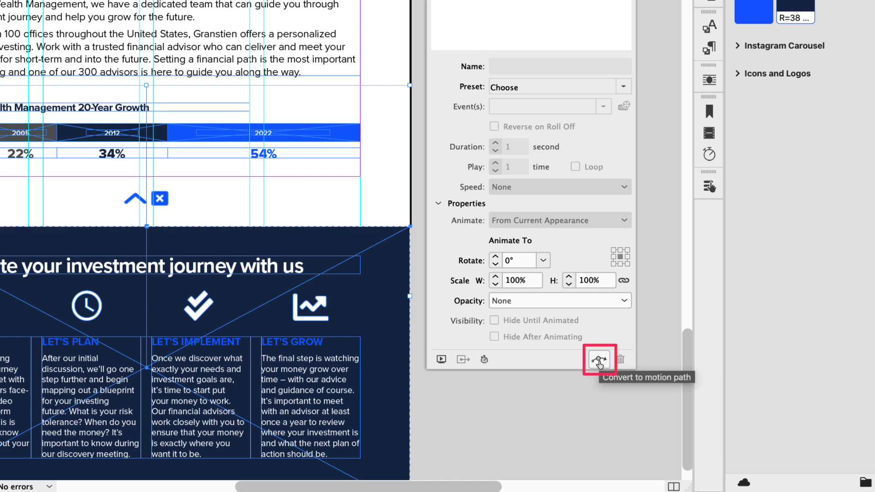
click(599, 362)
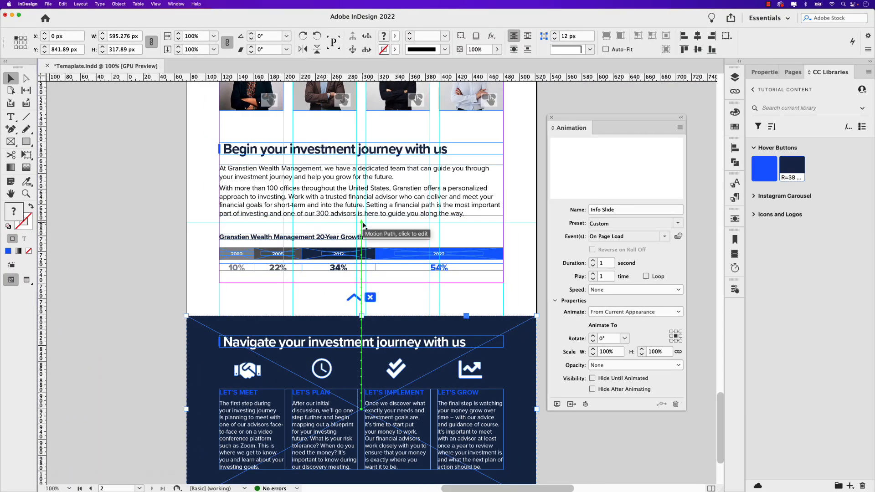
- Snap the motion path's upper end to the horizontal guide at Y 682.945 px, making the path 317.89 px long
scroll(363, 224, up, 5)
click(356, 219)
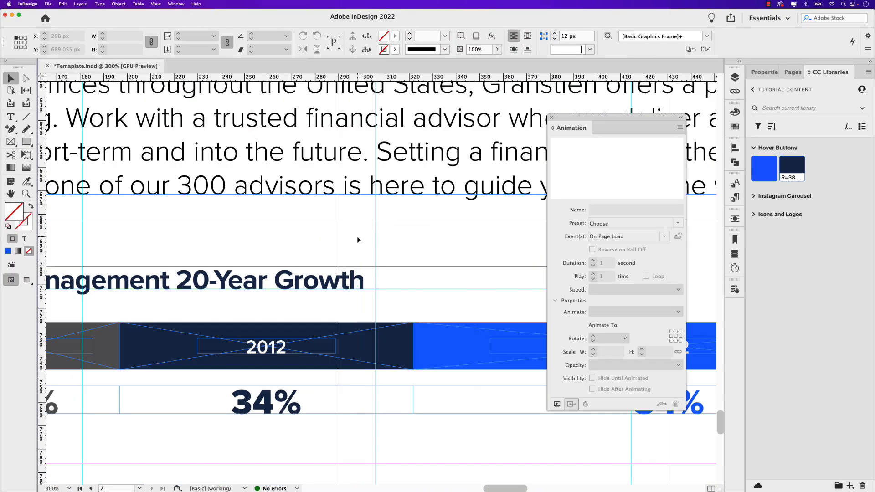
scroll(358, 240, down, 5)
click(358, 325)
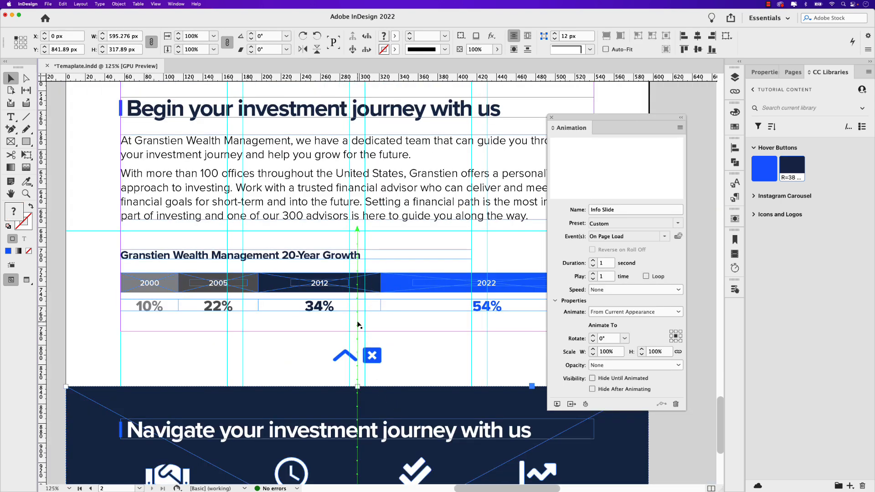
click(357, 230)
scroll(357, 231, up, 10)
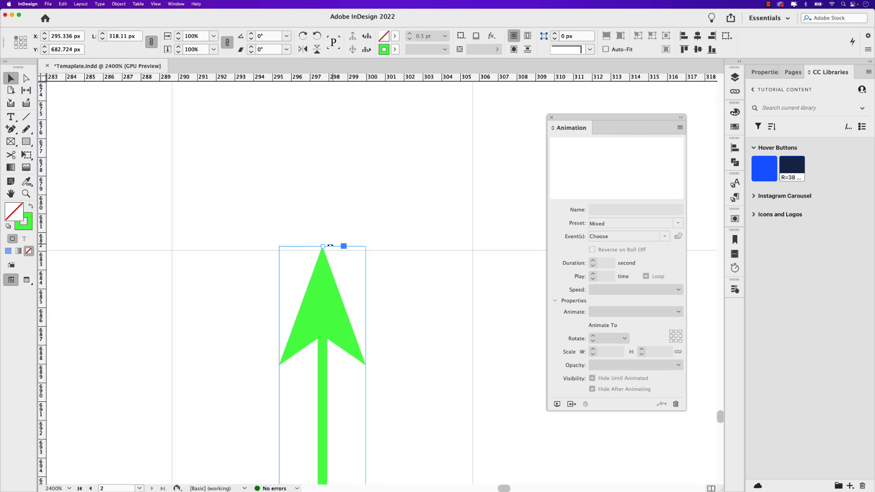
drag(322, 247, 322, 250)
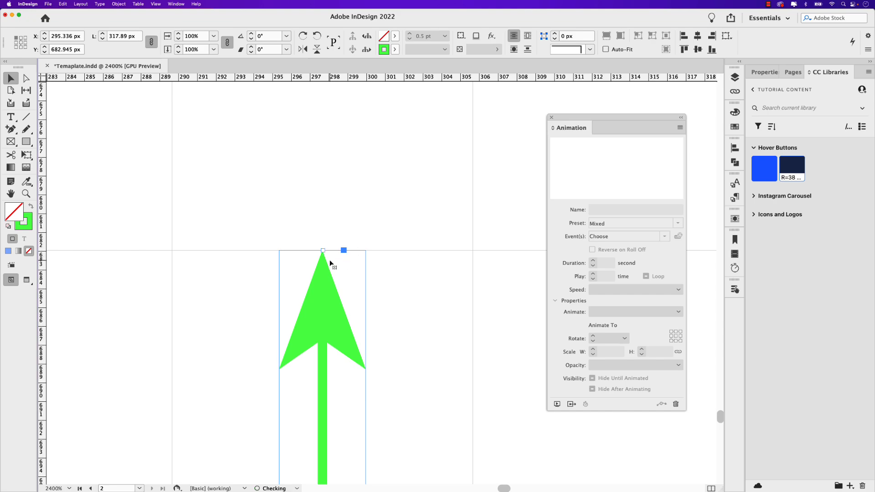
scroll(331, 263, down, 6)
scroll(361, 330, down, 4)
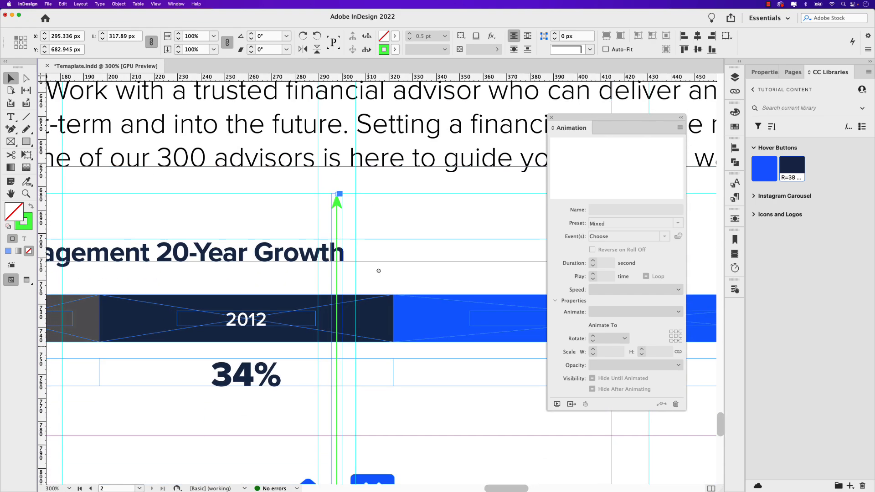
scroll(407, 200, down, 3)
scroll(407, 200, down, 1)
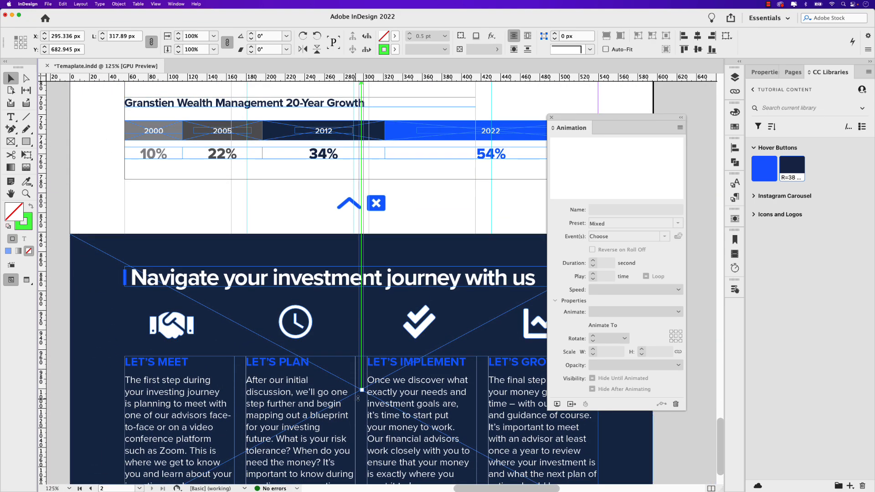
scroll(389, 258, up, 6)
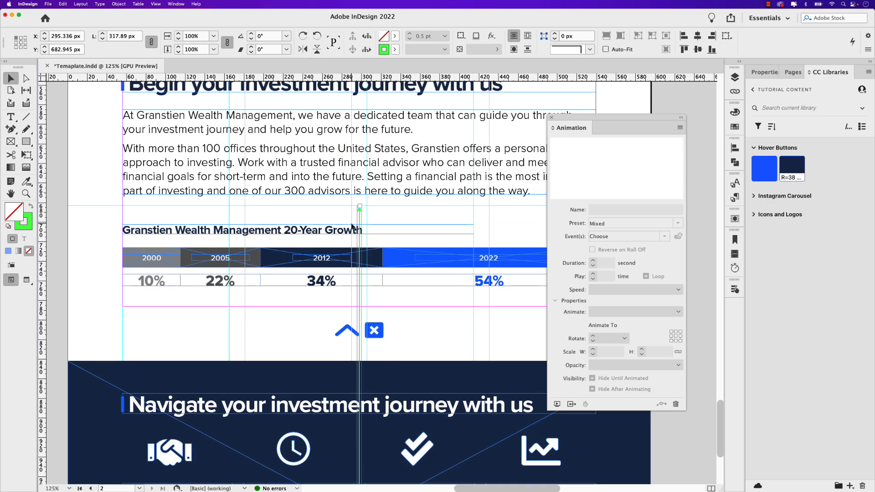
scroll(430, 304, down, 3)
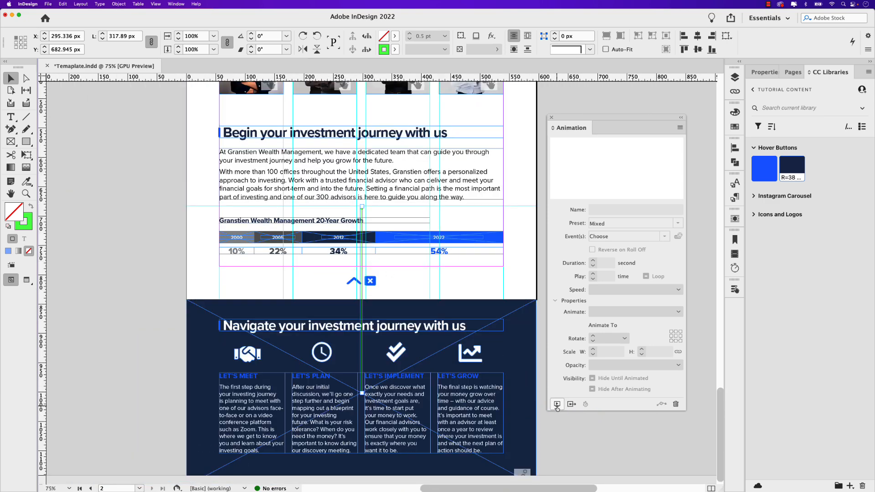
- Preview the dark panel's slide-up animation in the EPUB Interactivity Preview and close the preview
click(507, 330)
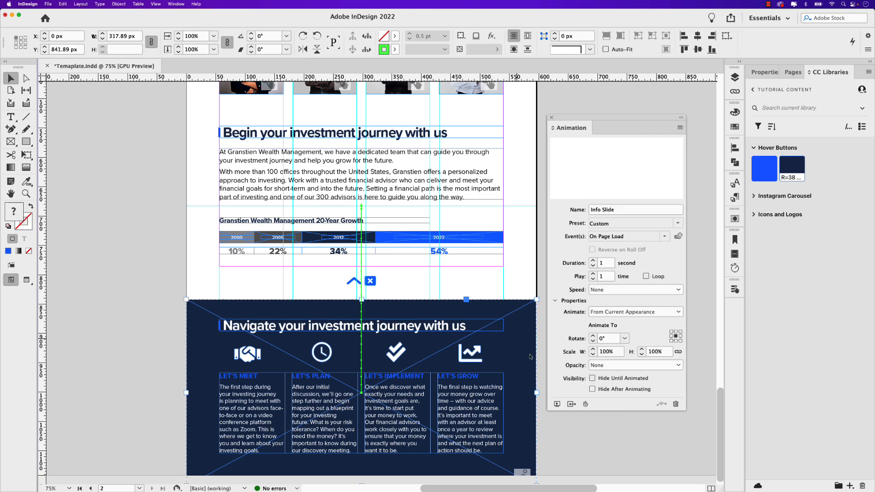
click(557, 404)
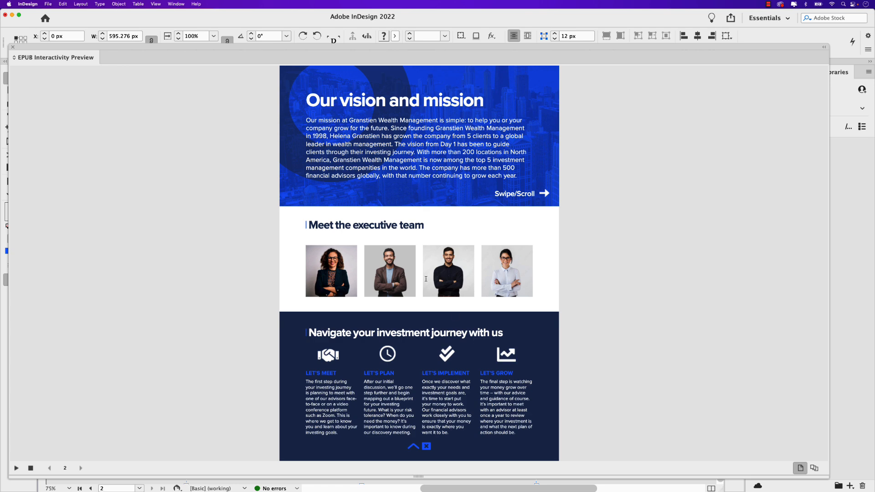
click(13, 47)
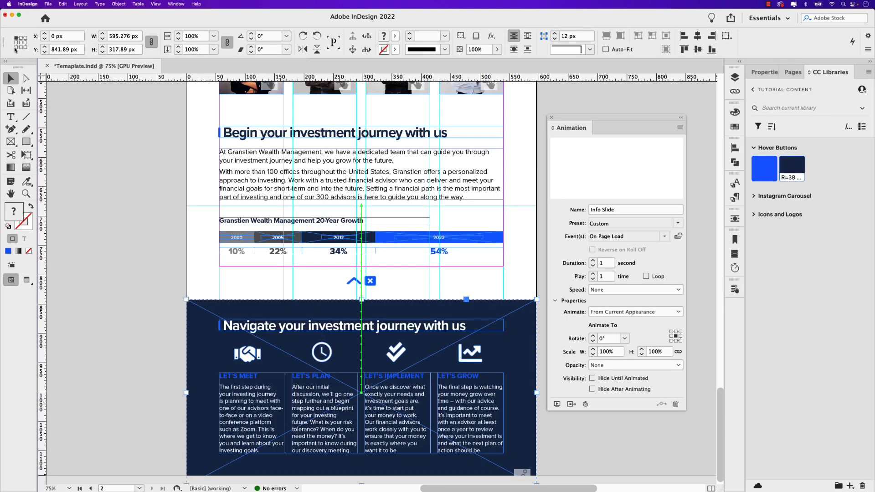
- Set the Info Slide animation's duration to .25 second and deselect the panel
double_click(605, 264)
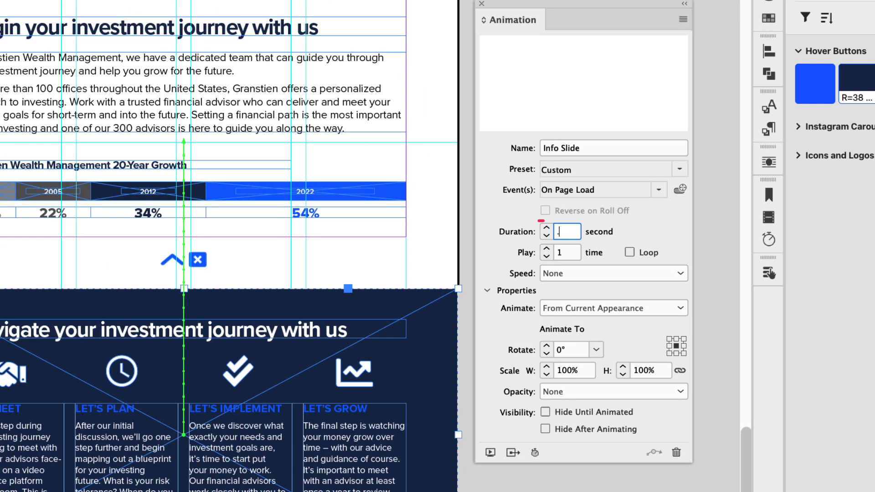
text(.25)
key(Tab)
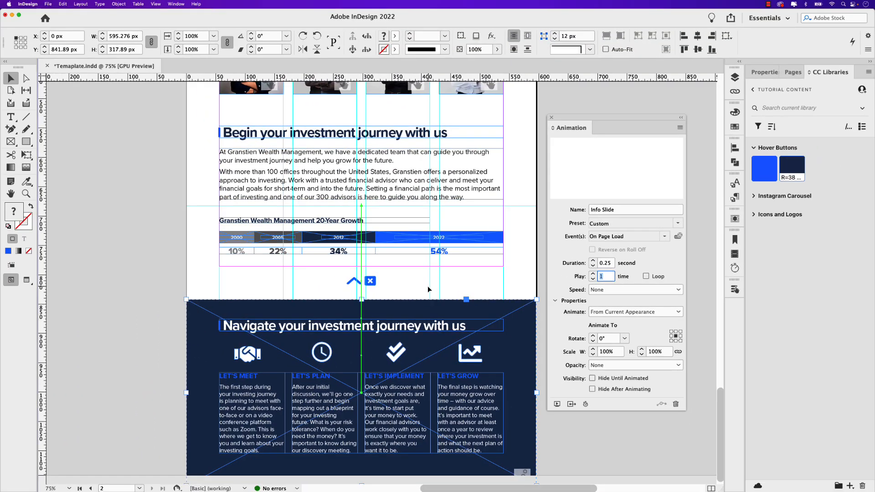
click(414, 285)
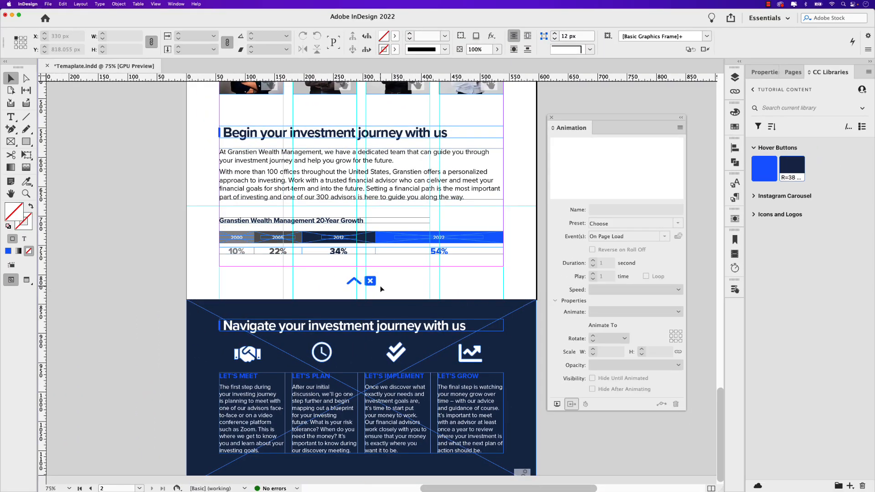
- Convert the blue arrow icon into a button named Open Slider Button
scroll(381, 288, up, 8)
click(348, 282)
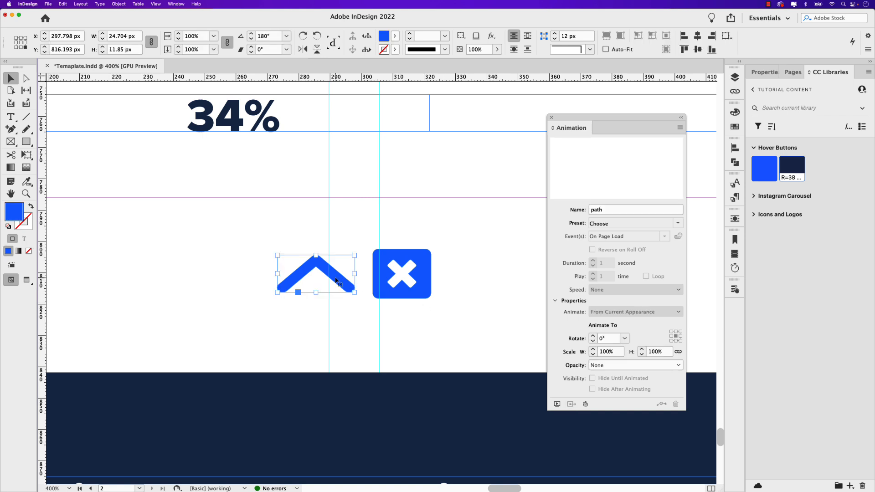
click(734, 289)
drag(617, 287, 542, 159)
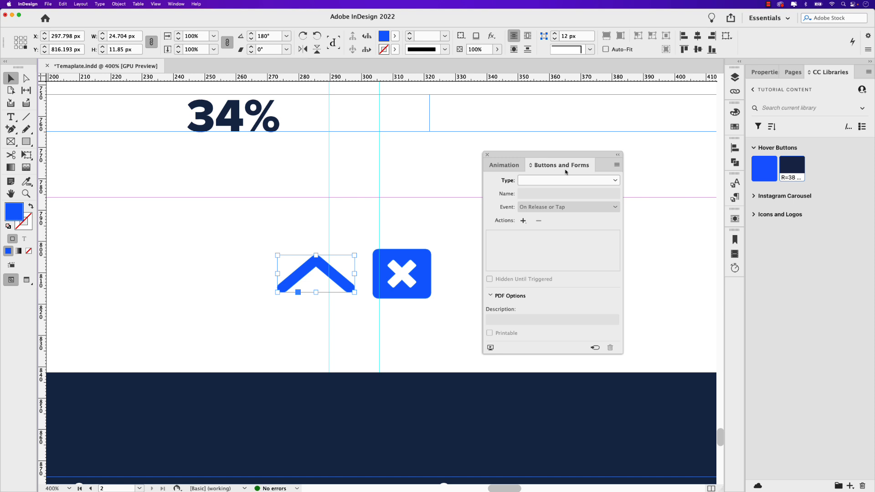
click(614, 181)
click(539, 192)
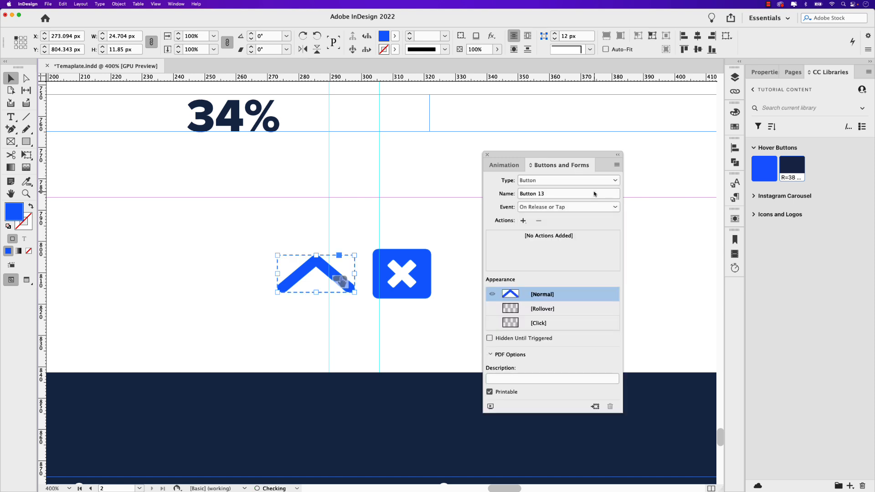
drag(558, 196, 497, 196)
text(Open Slider)
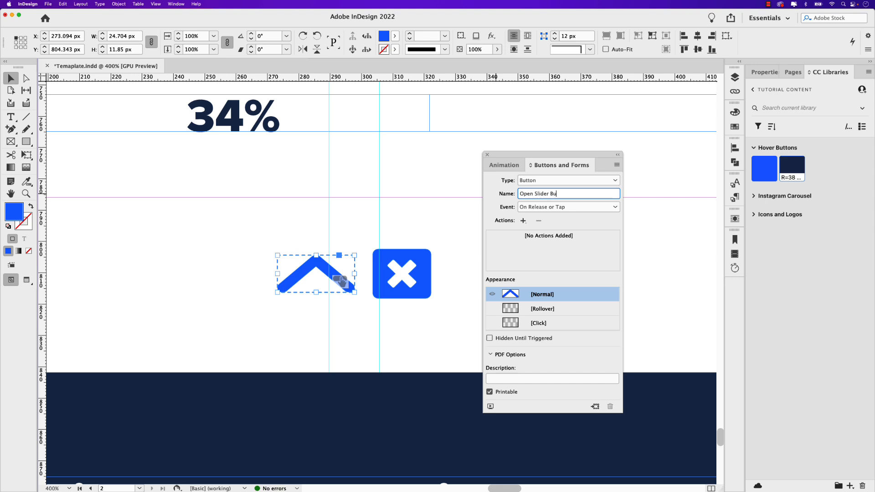
key(Return)
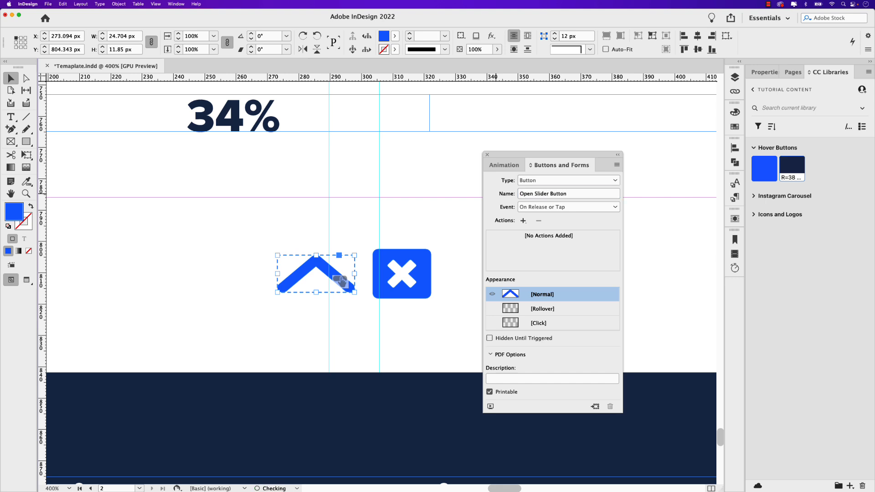
- Add an Animation action to the arrow button that plays the Info Slide animation on release or tap
click(523, 220)
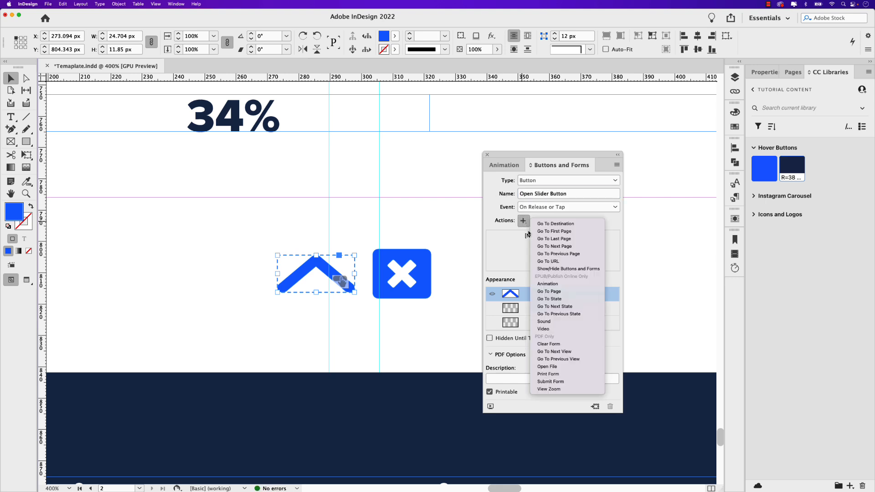
click(569, 284)
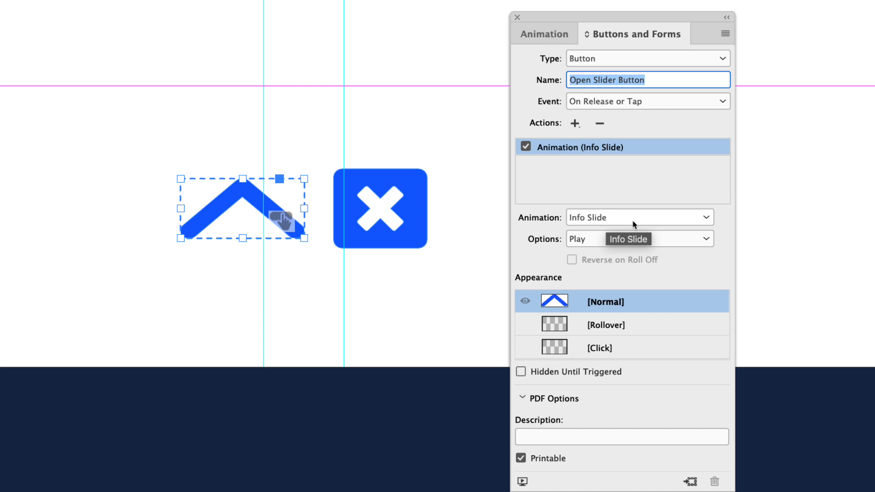
click(635, 224)
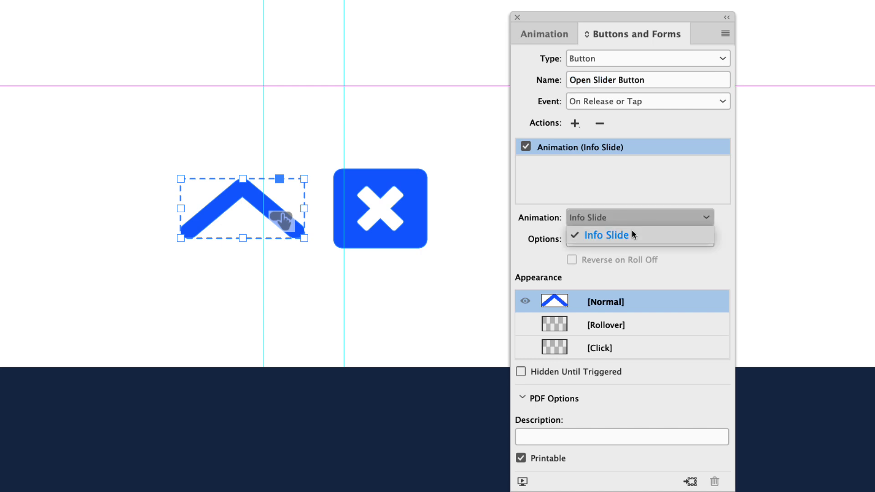
click(631, 231)
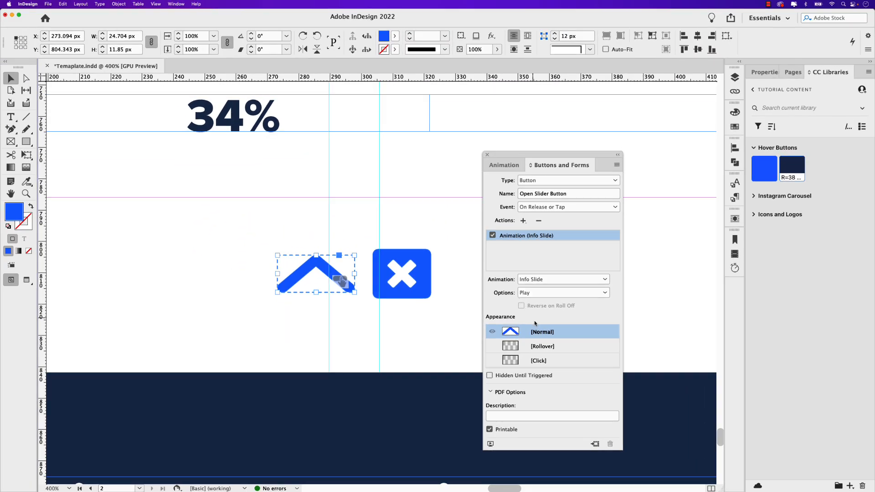
- Give the arrow button a rollover appearance filled with the dark navy library colour and return to its normal appearance
click(542, 348)
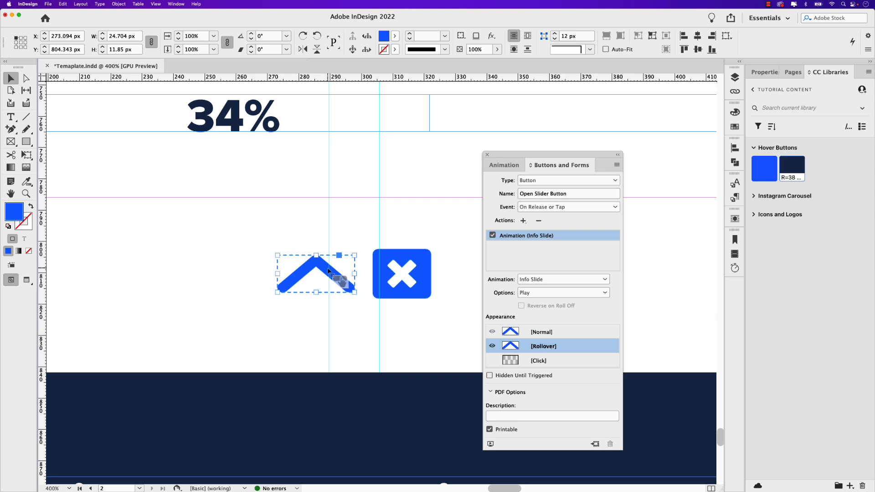
double_click(327, 271)
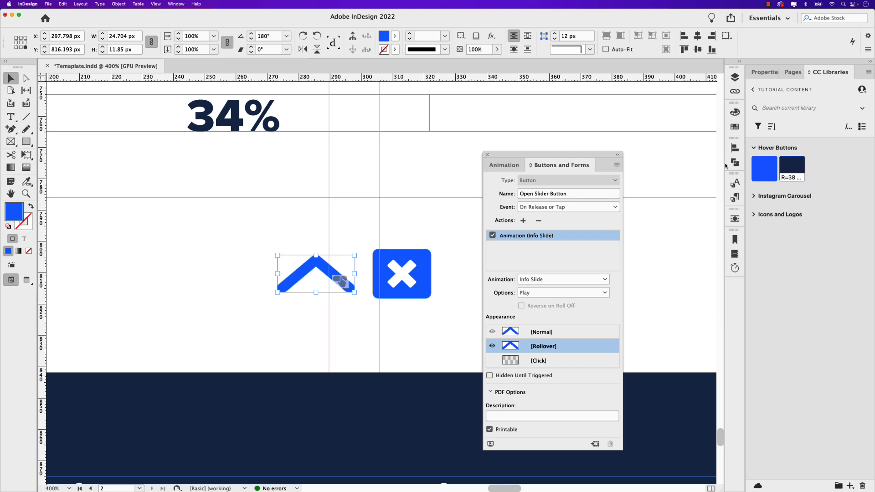
click(790, 169)
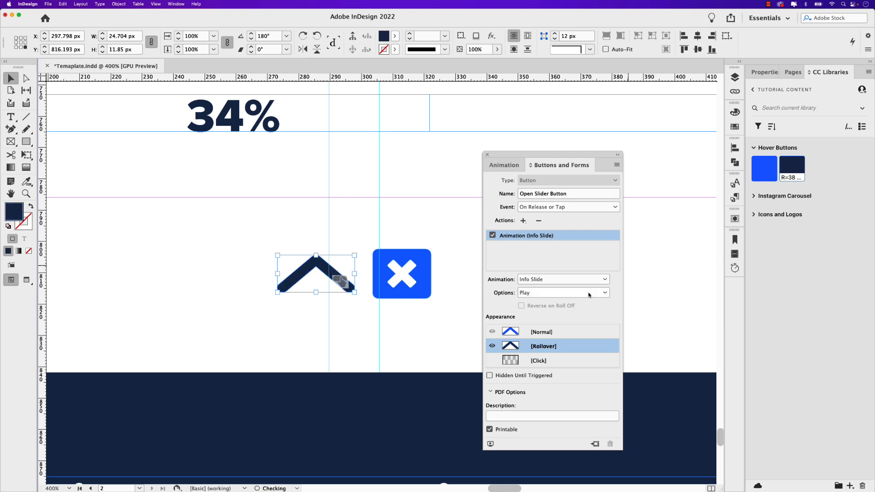
click(532, 333)
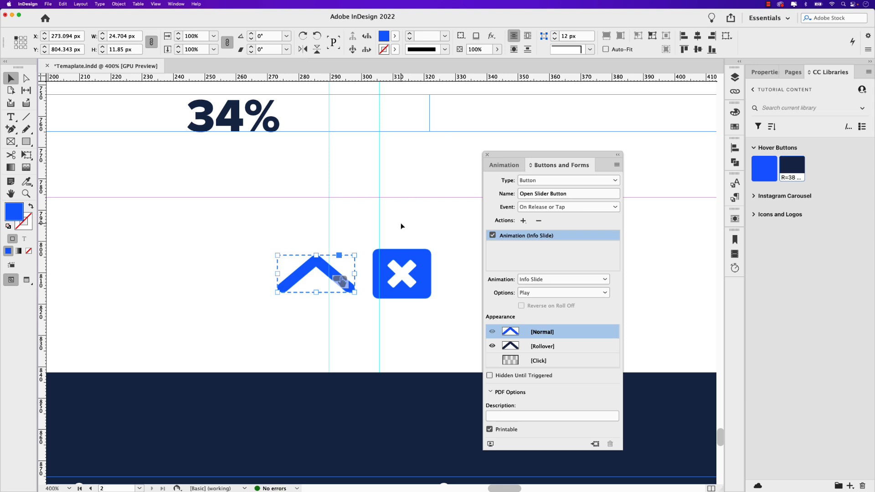
- Convert the blue X icon into a button named Close Slider Button
click(412, 274)
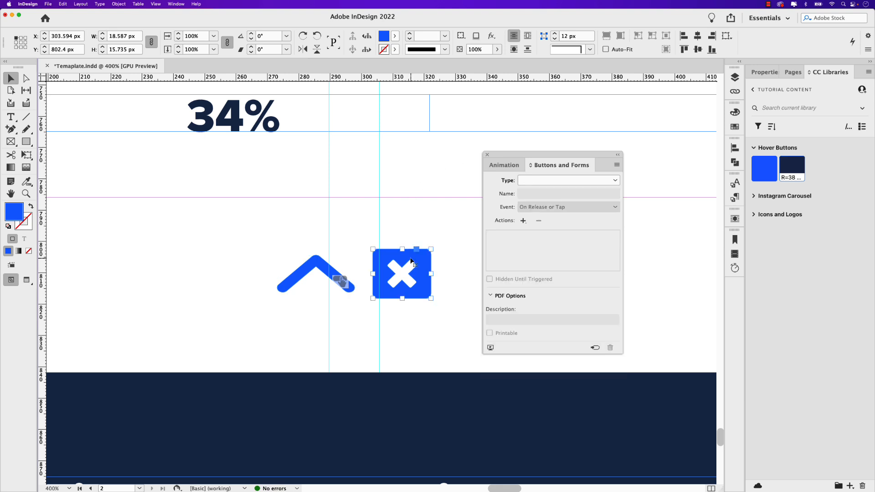
click(546, 186)
click(545, 192)
triple_click(545, 193)
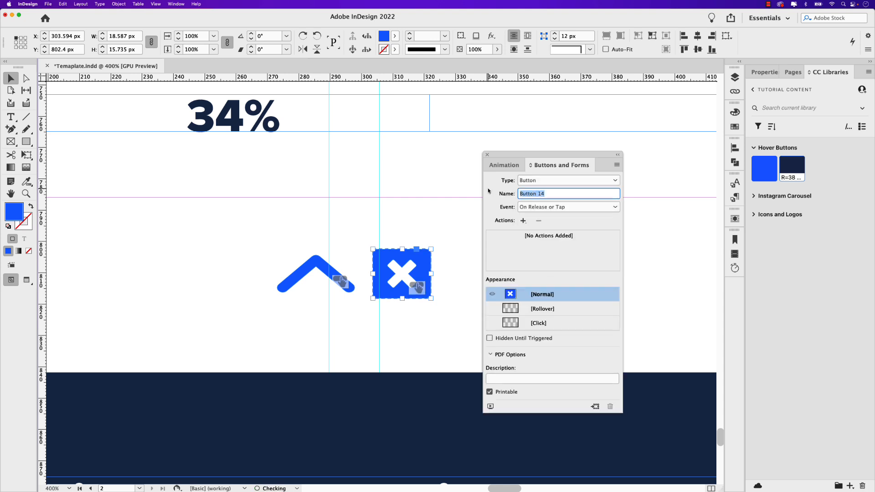
text(Closer)
- Add an Animation action to the close button that targets Info Slide with the Reverse option
click(523, 220)
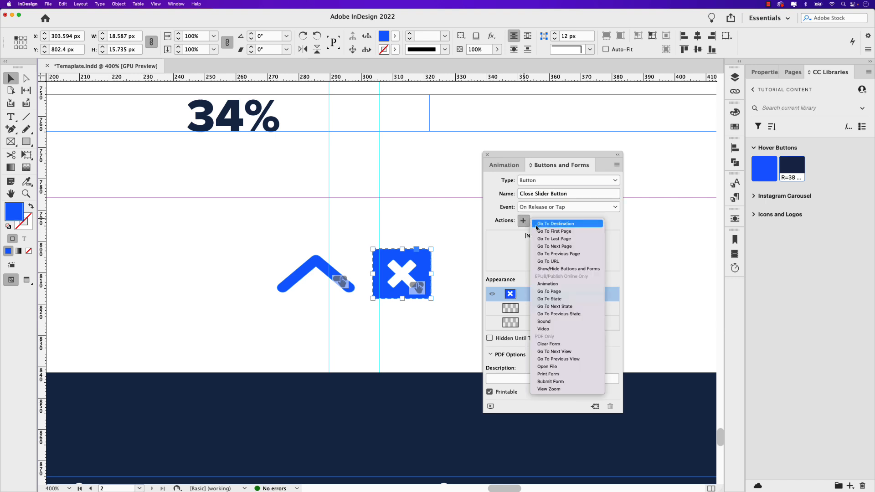
click(566, 284)
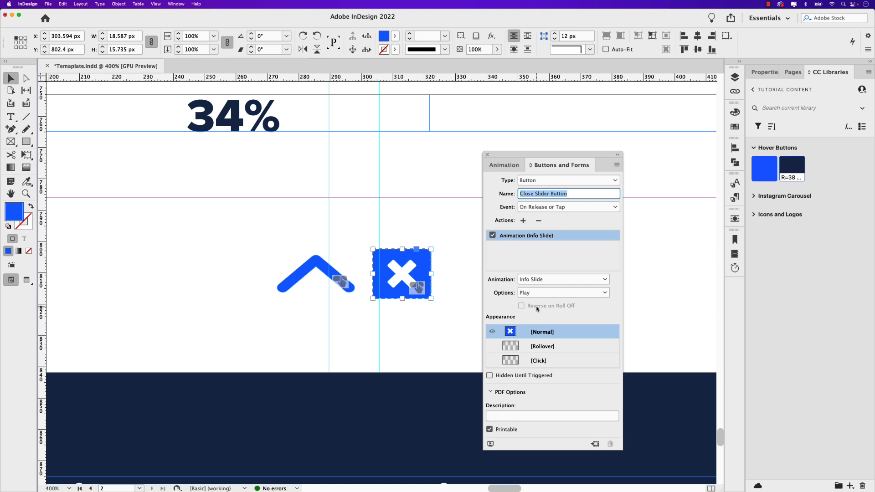
click(539, 294)
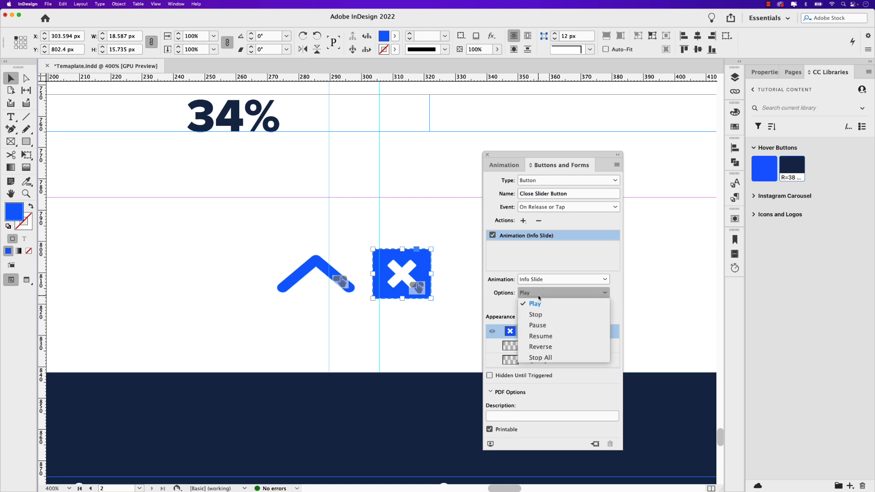
click(554, 346)
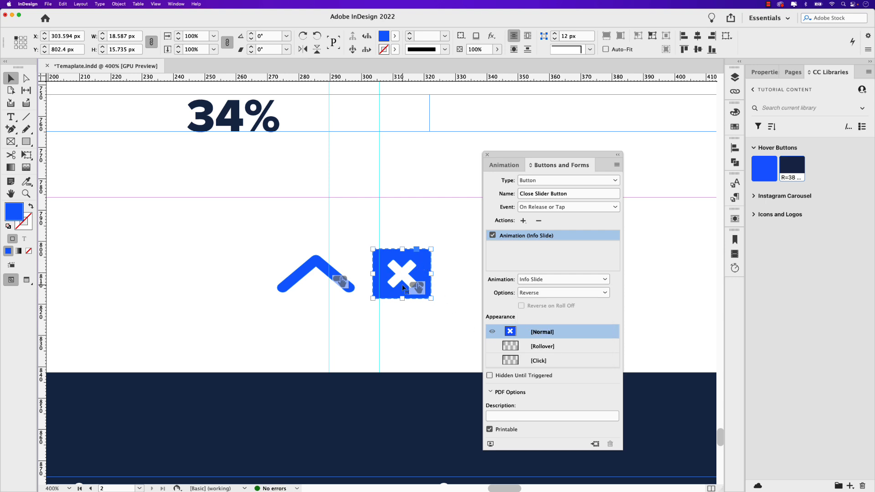
- Give the close button a rollover appearance with a [Paper] fill and return to its normal appearance
click(534, 346)
double_click(421, 261)
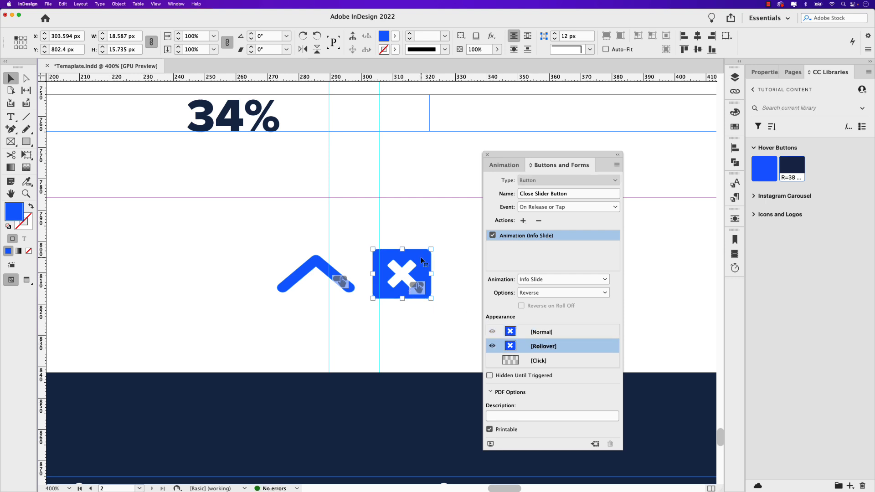
click(735, 126)
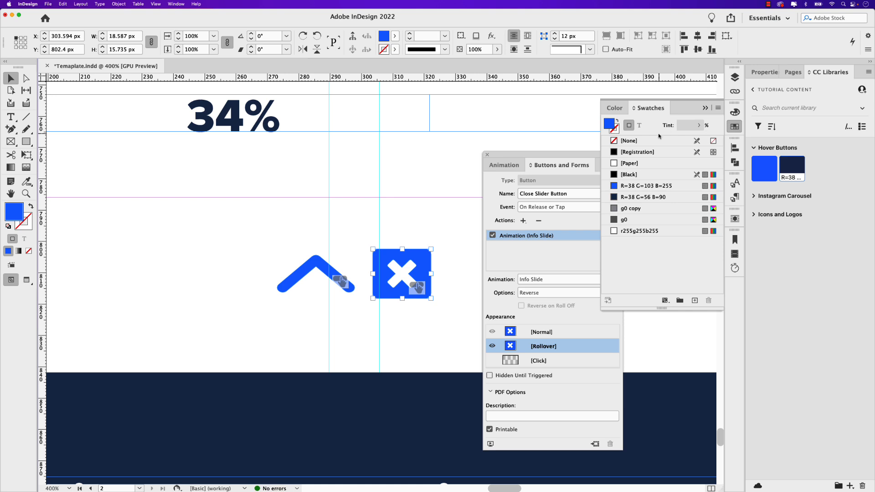
click(628, 164)
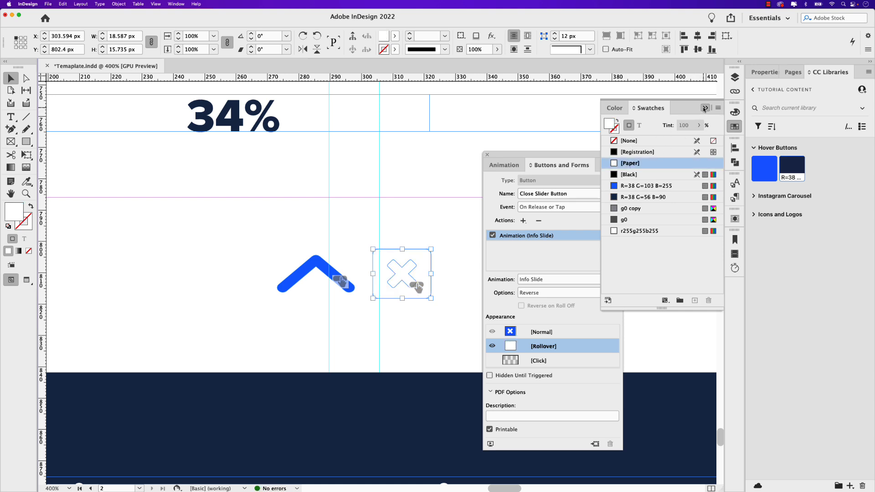
click(705, 108)
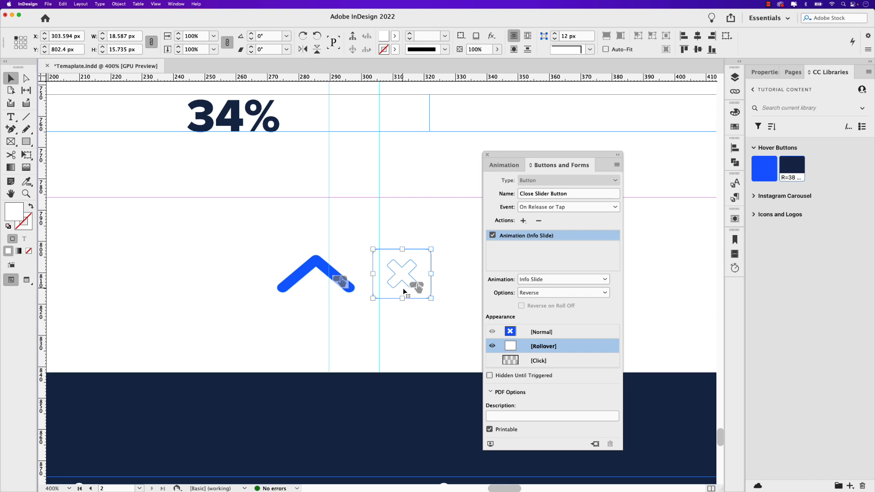
click(543, 337)
click(541, 346)
click(542, 334)
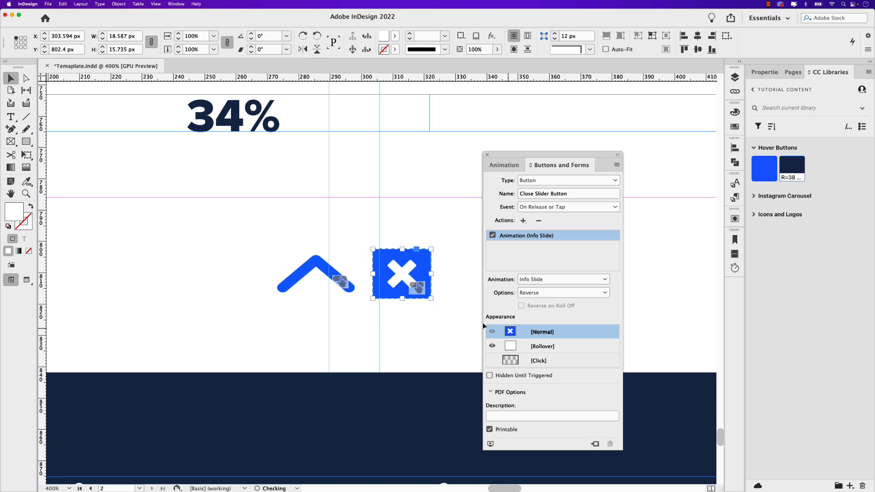
- Stack the arrow and close buttons on top of each other, centred horizontally on the page just above the dark panel
drag(329, 276, 415, 279)
shift+click(409, 295)
scroll(417, 310, up, 2)
drag(418, 310, 371, 311)
scroll(412, 312, down, 3)
scroll(411, 313, down, 1)
scroll(383, 267, down, 5)
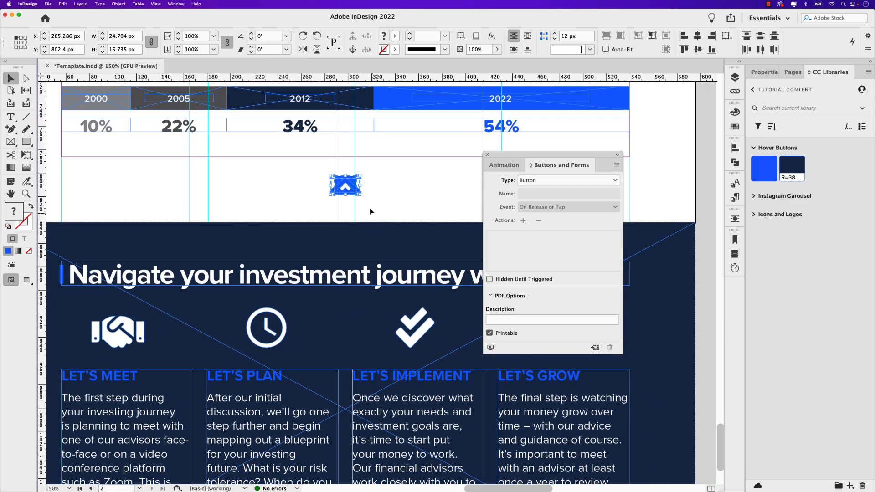
scroll(376, 218, up, 2)
scroll(378, 225, up, 2)
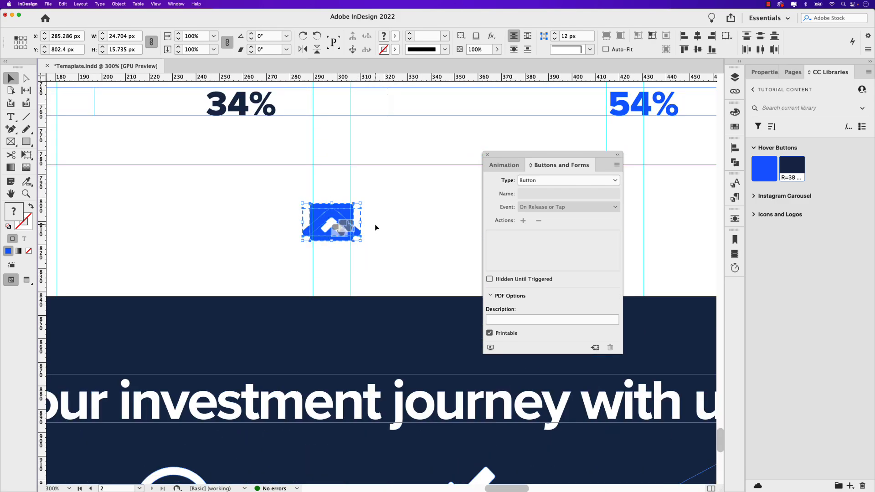
scroll(375, 224, up, 2)
- Set the Close Slider Button to stay hidden until triggered
click(425, 256)
click(364, 260)
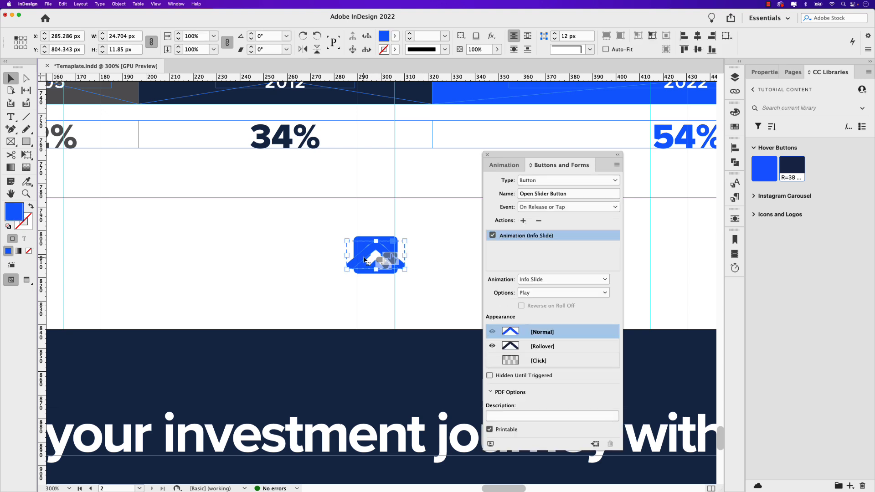
click(365, 239)
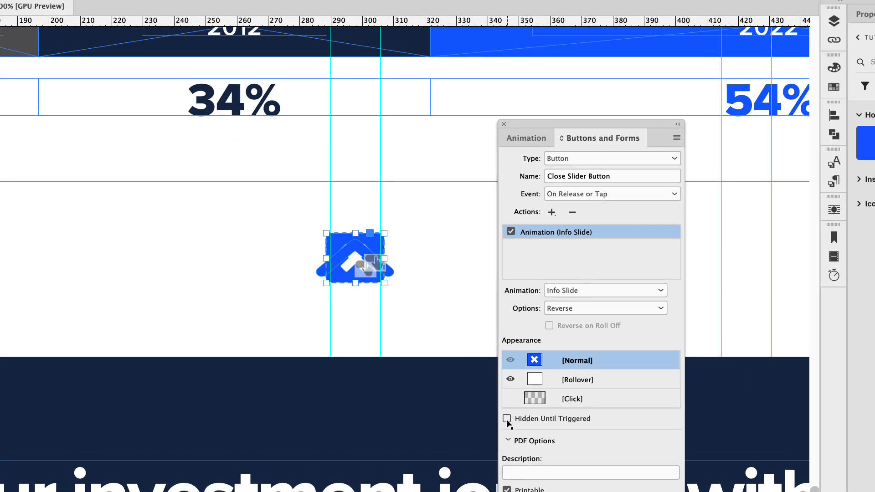
click(507, 420)
- Add a Show/Hide Buttons and Forms action to the arrow button that hides Open Slider Button and shows Close Slider Button
click(329, 274)
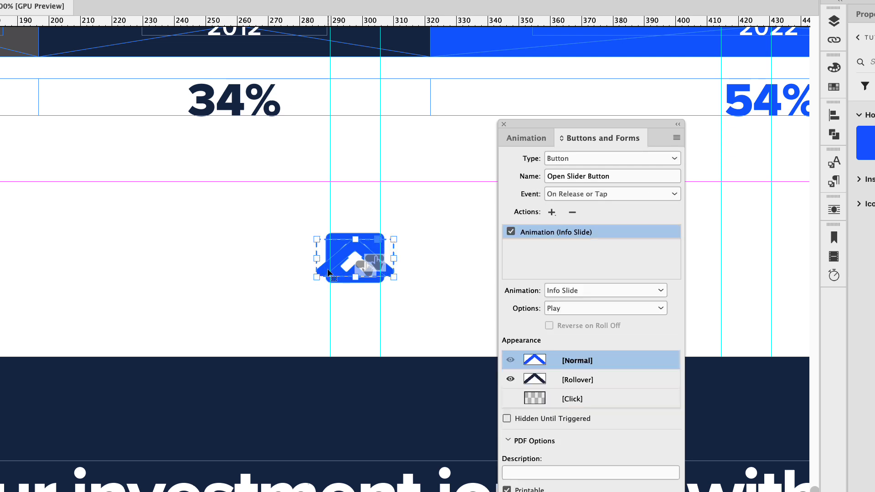
click(551, 212)
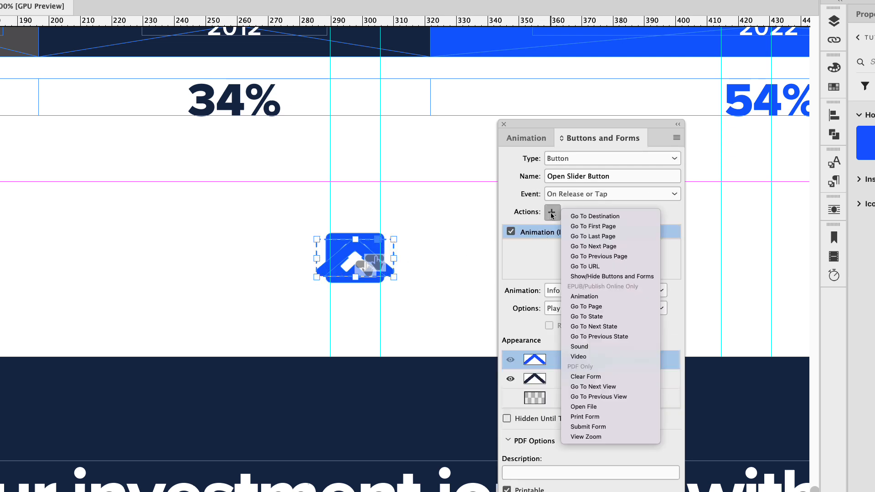
click(627, 276)
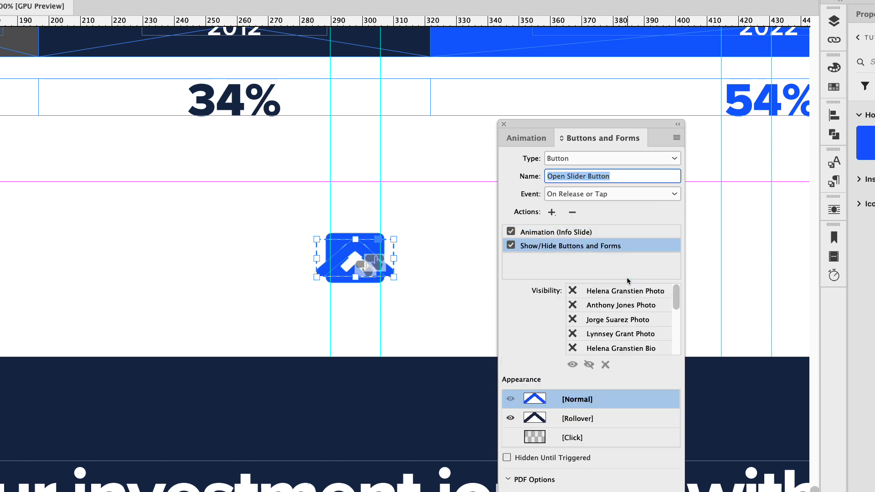
drag(675, 296, 677, 340)
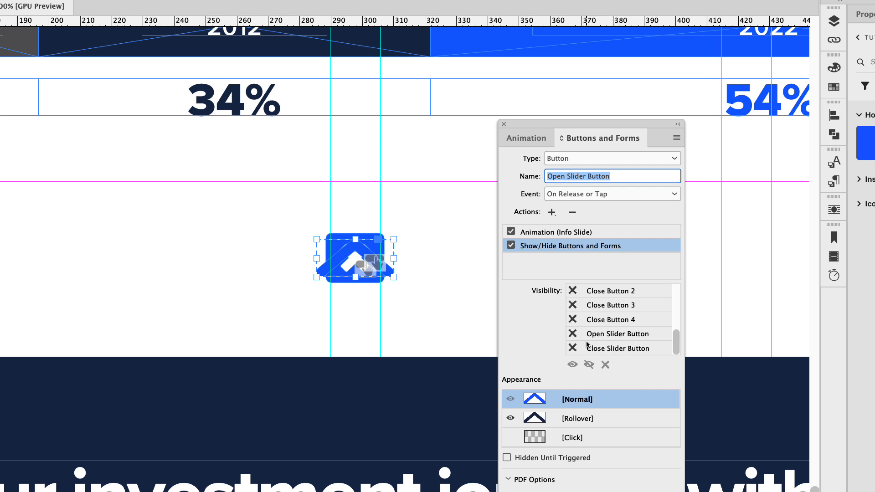
click(570, 336)
click(572, 335)
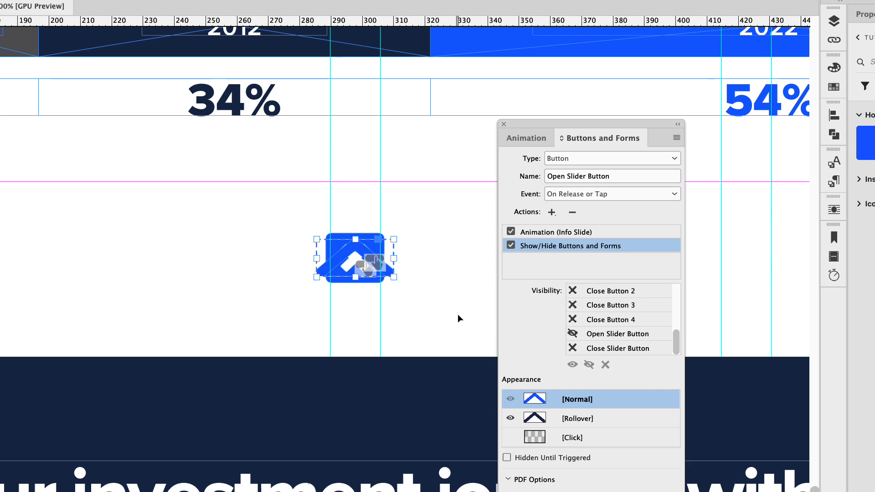
click(574, 350)
- Add a Show/Hide Buttons and Forms action to the close button that shows Open Slider Button and hides Close Slider Button
click(365, 238)
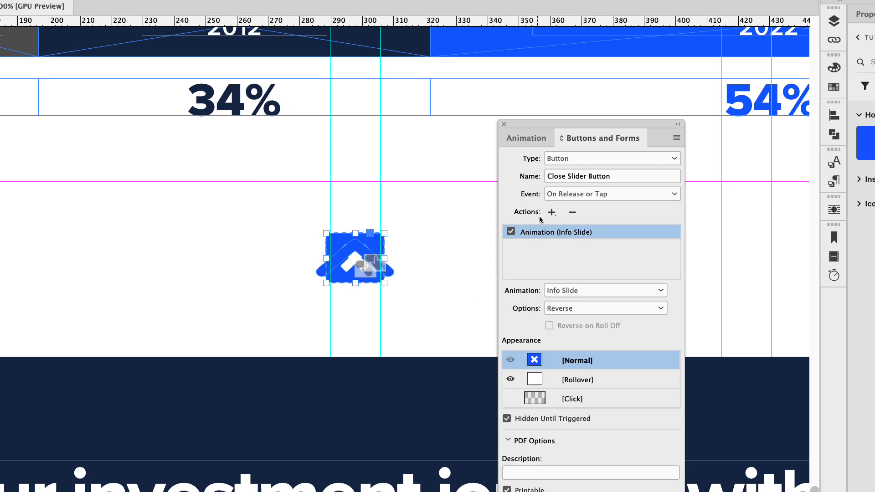
click(552, 212)
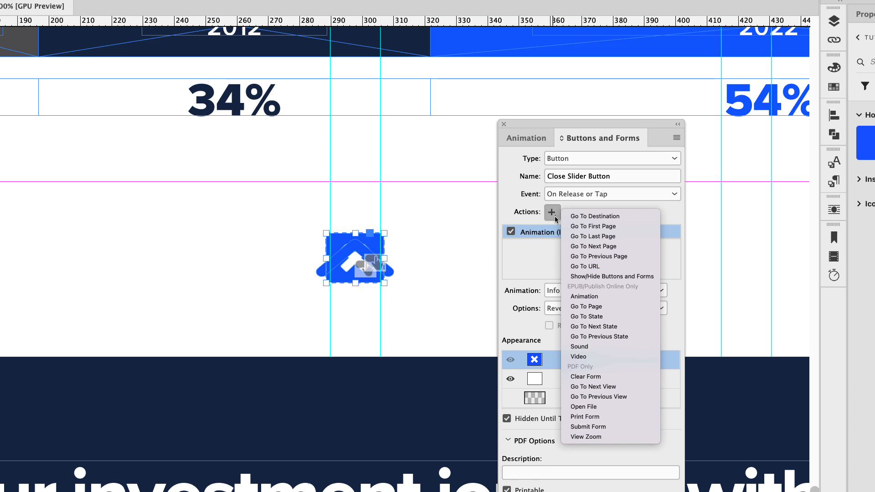
click(623, 276)
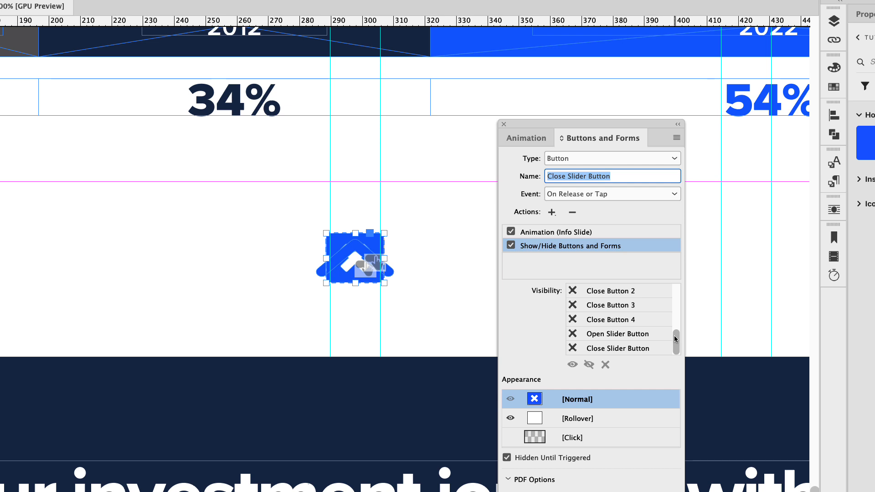
click(572, 333)
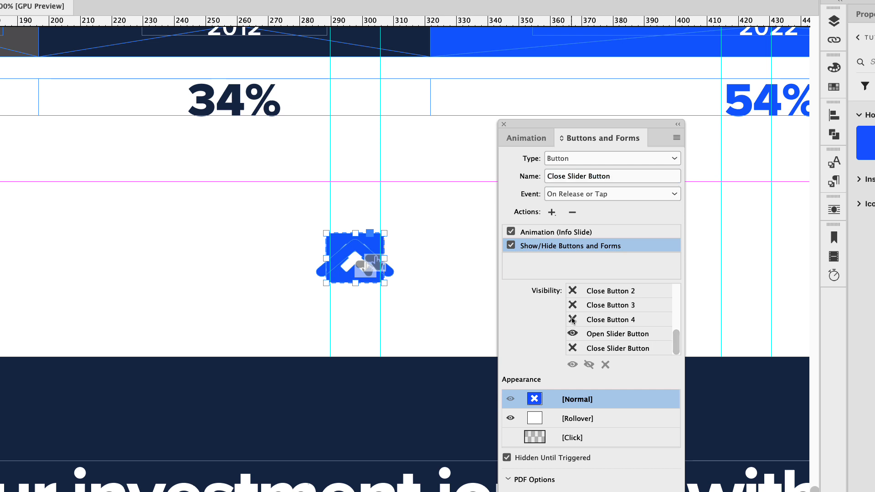
click(573, 349)
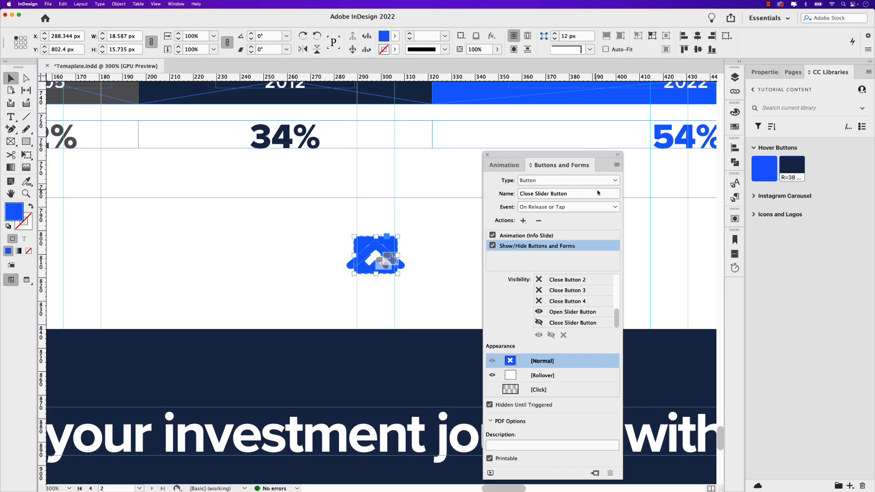
- Preview the page's interactivity, try the slider button beneath the info panel, and close the preview
scroll(371, 282, down, 3)
drag(391, 333, 364, 247)
scroll(367, 248, right, 3)
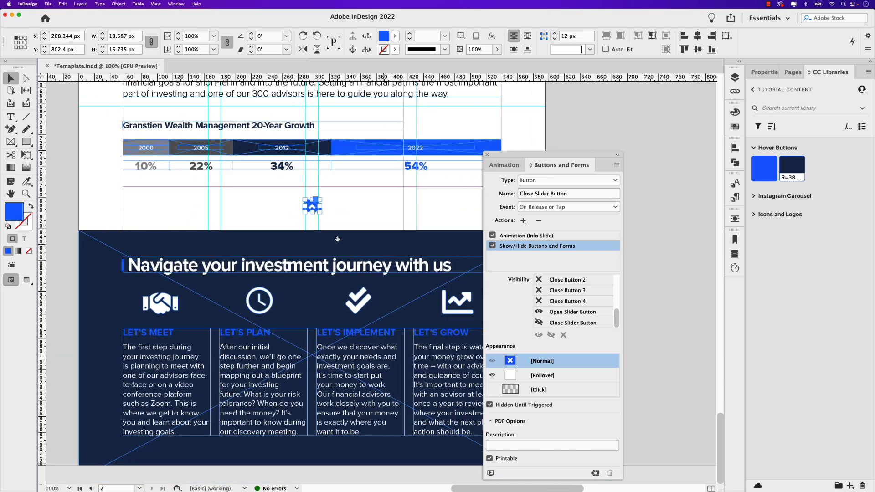
drag(509, 166, 580, 145)
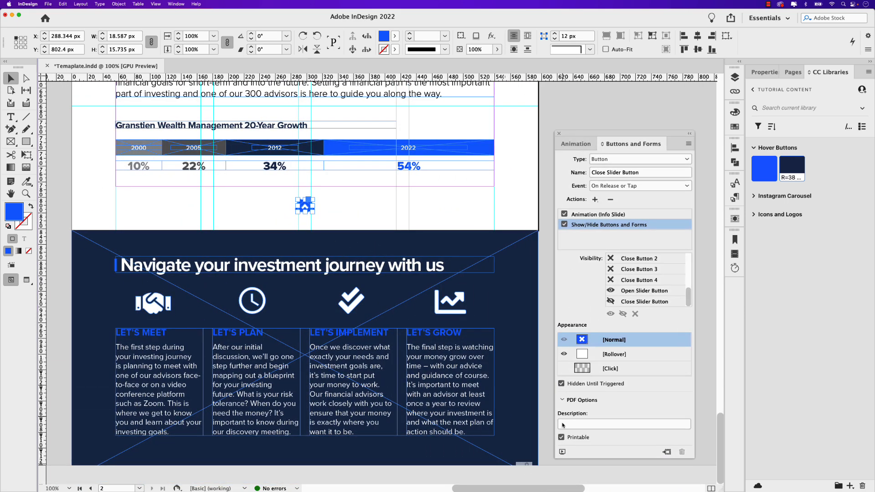
click(562, 451)
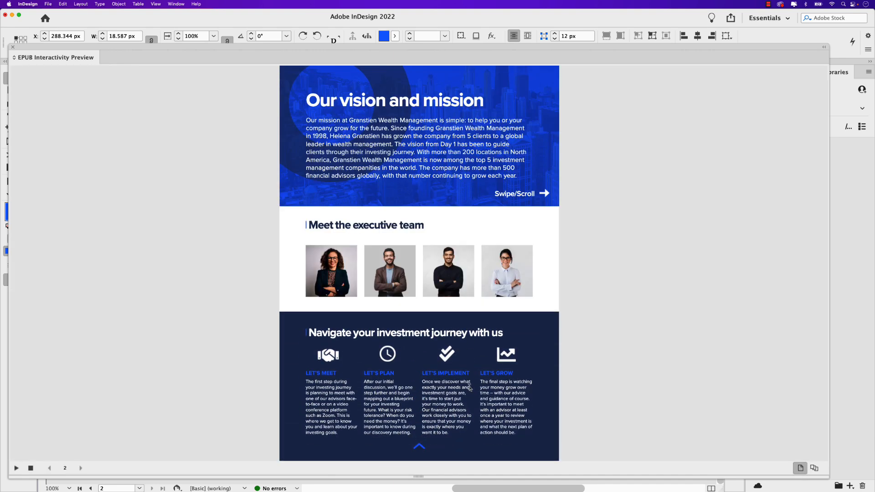
click(419, 450)
click(419, 450)
click(13, 47)
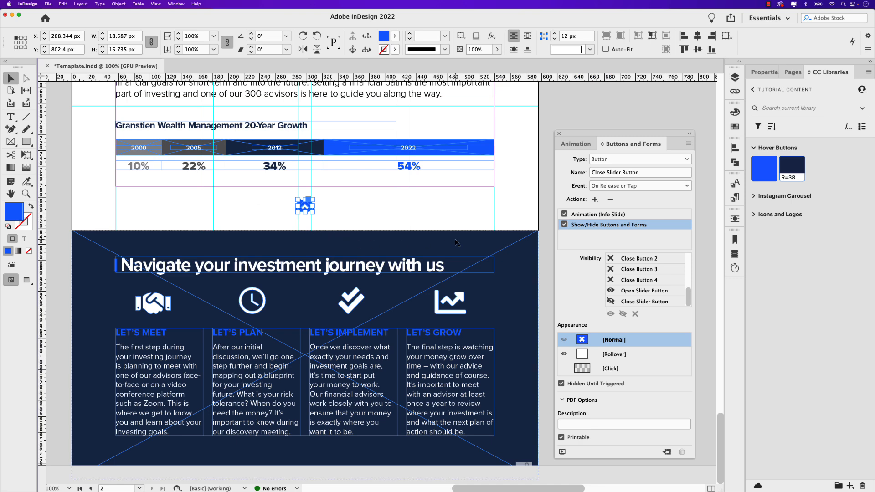
- Remove the On Page Load event from the dark panel's Info Slide animation, keeping only its button event
click(410, 238)
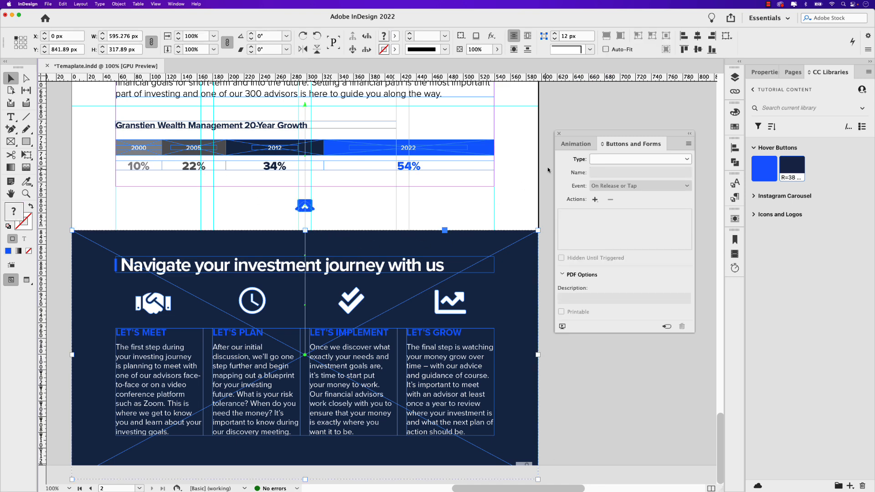
click(571, 148)
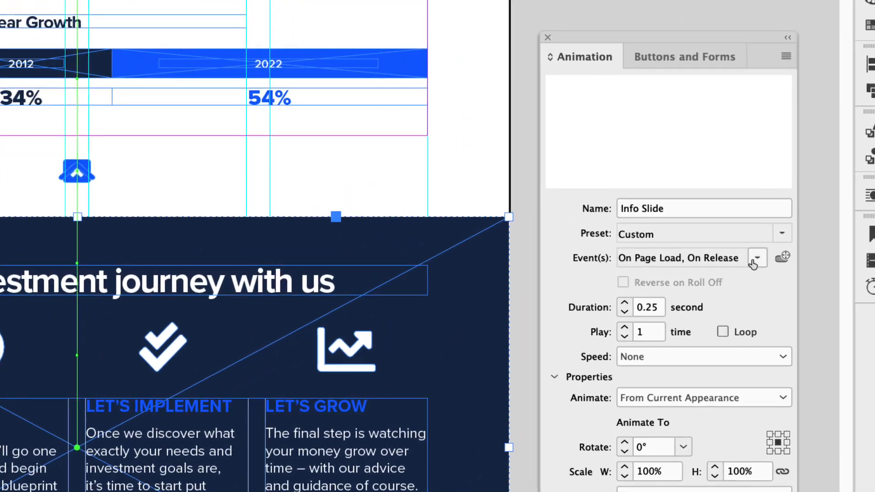
click(754, 259)
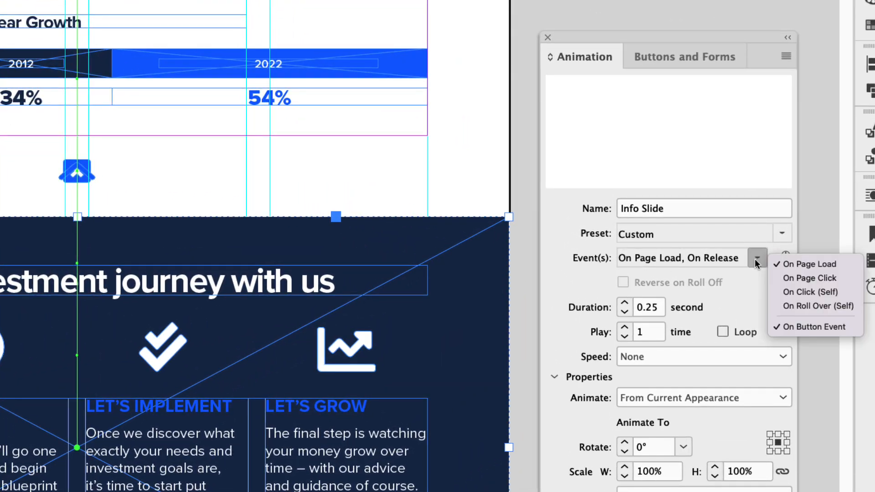
click(605, 263)
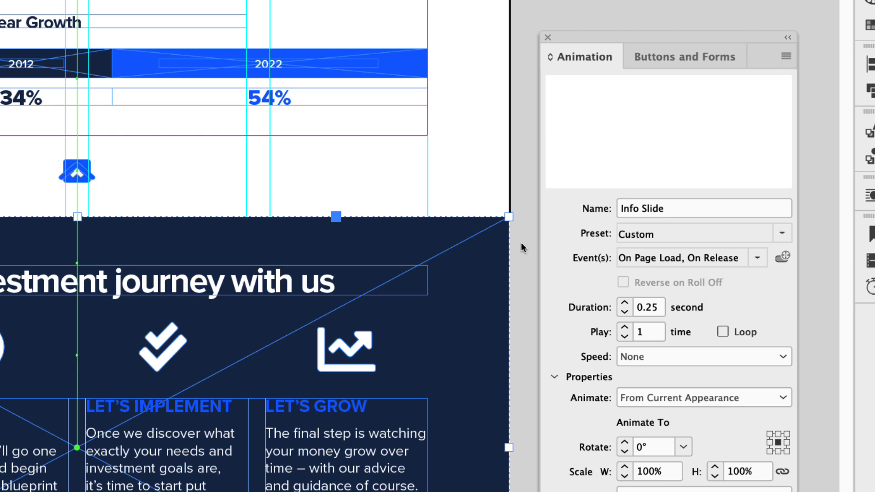
click(752, 259)
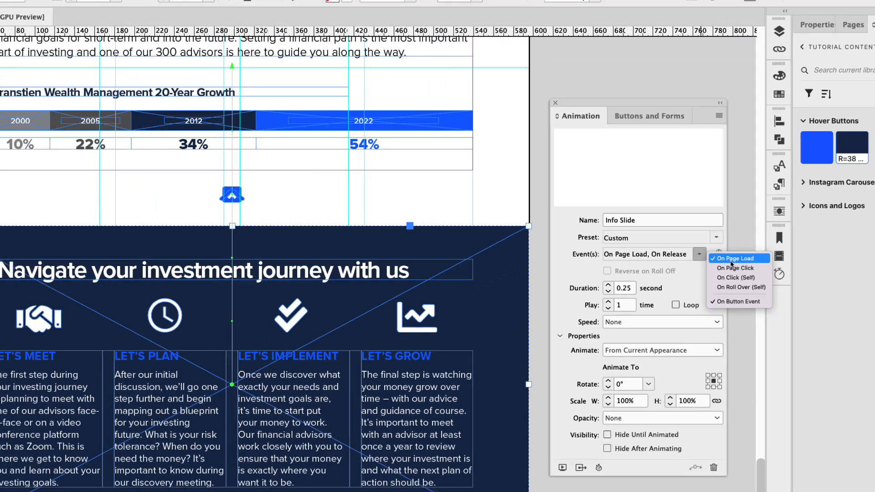
click(801, 267)
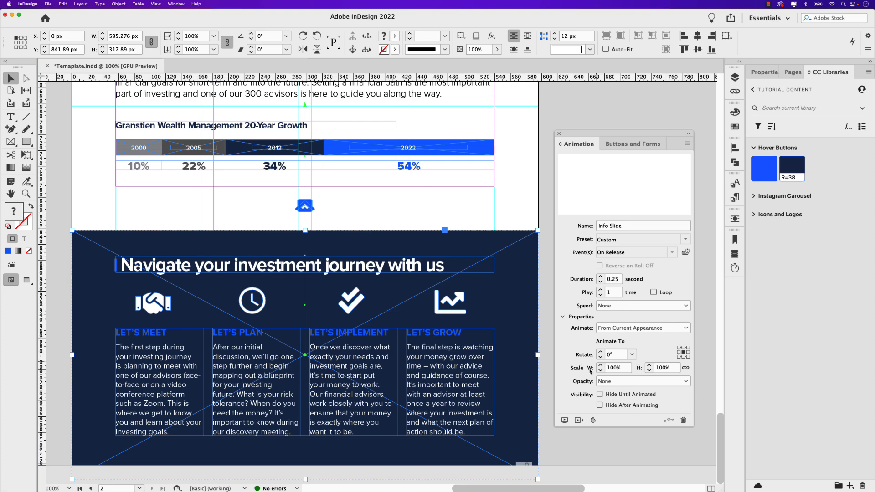
- Preview the page again and test opening and closing the info panel with the arrow and close buttons
click(565, 422)
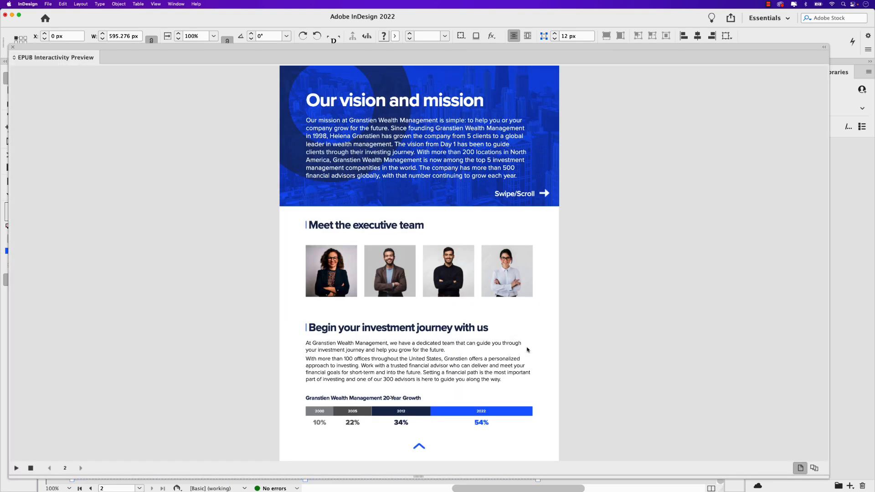
click(419, 448)
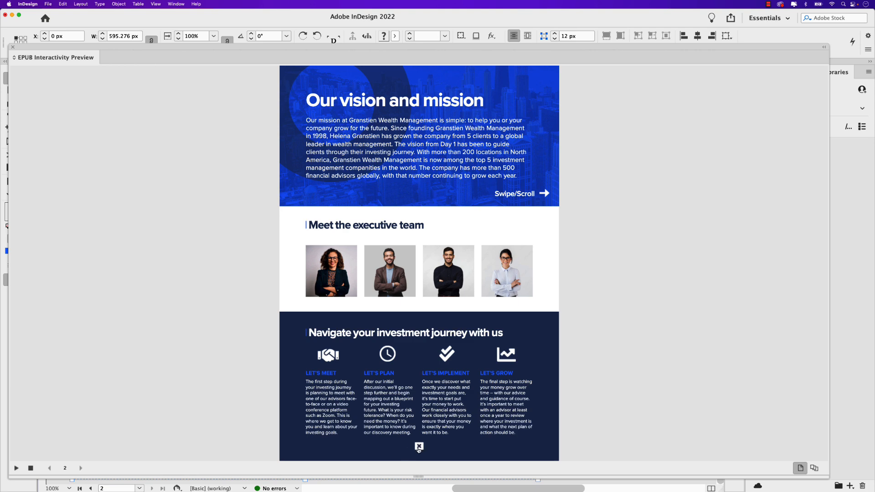
click(419, 446)
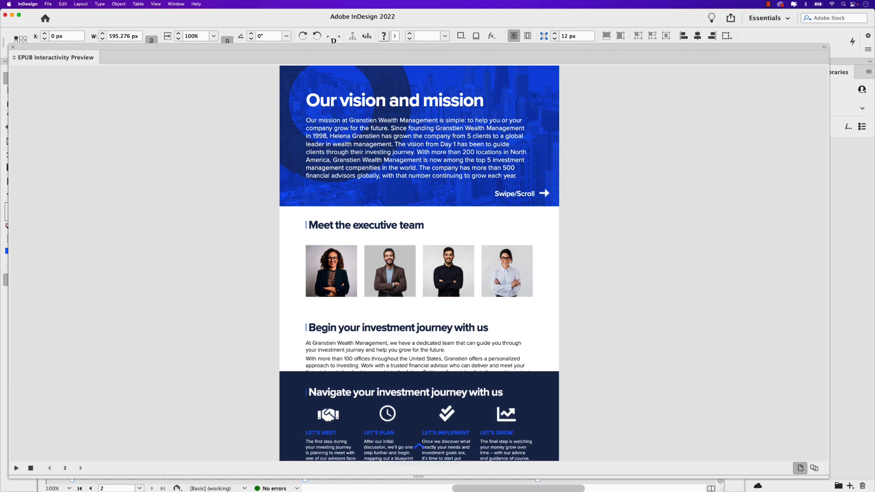
click(420, 448)
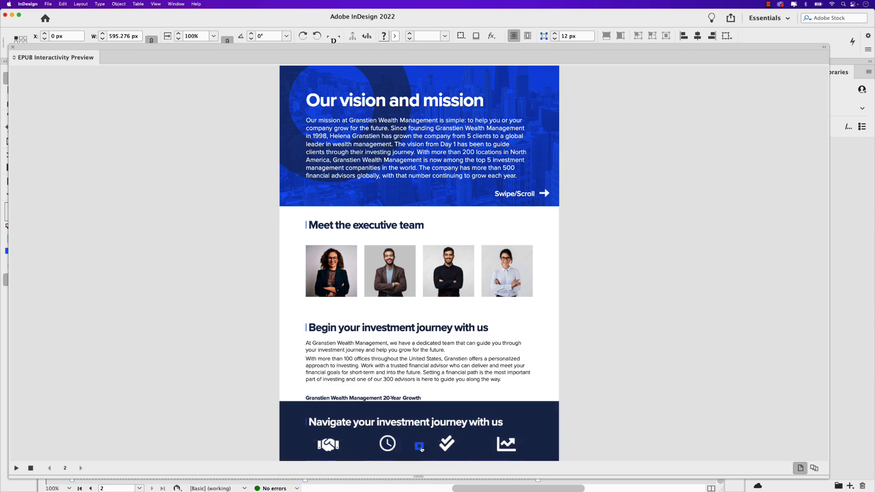
click(420, 446)
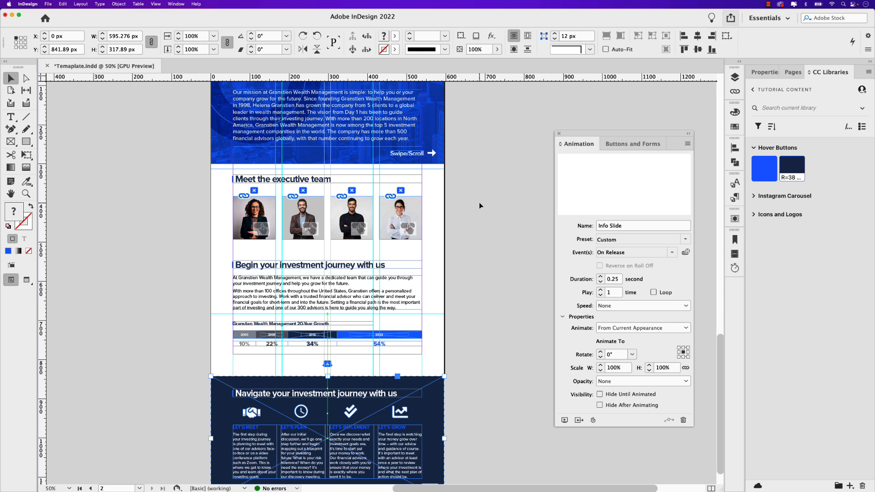
- Publish all pages online as a new document with single-page export, keeping the title Temaplate
click(731, 18)
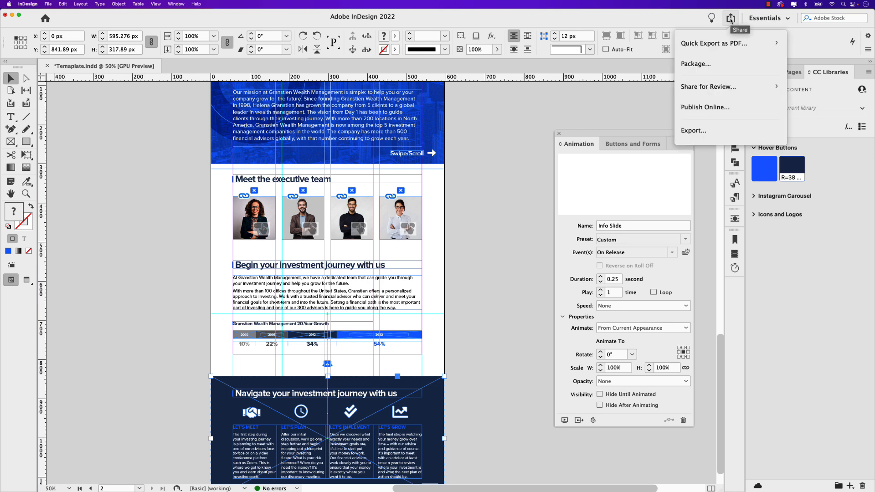
click(736, 107)
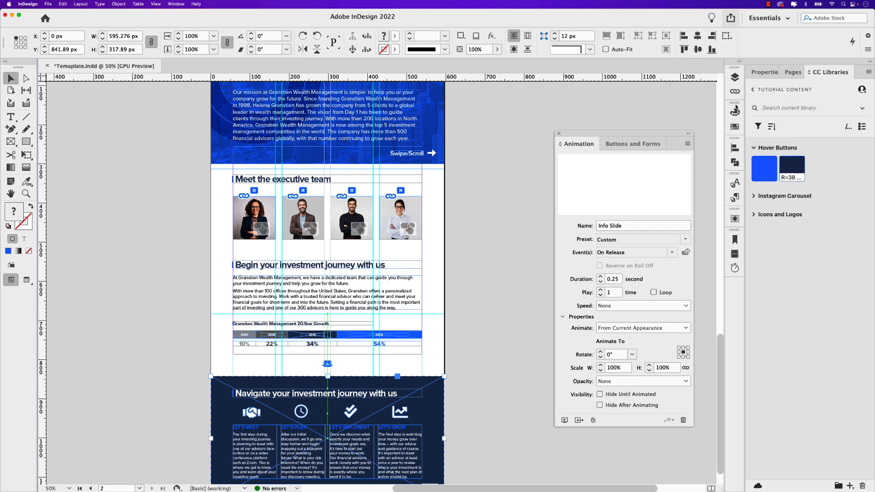
drag(387, 100, 364, 109)
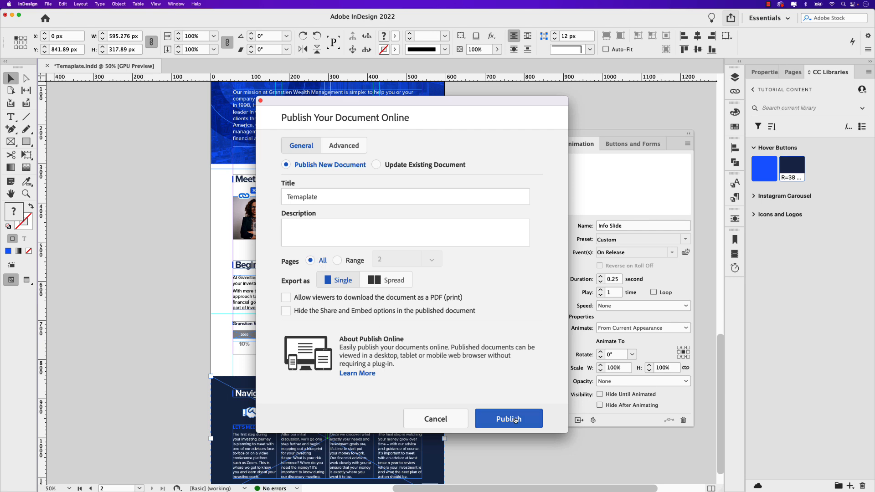
click(441, 422)
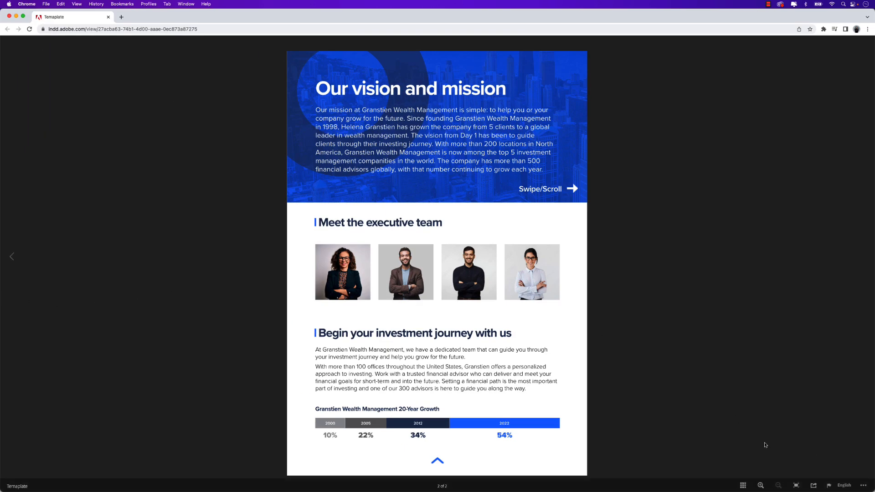
- View the published document full screen in the browser and swipe the header to the services slide and back
click(796, 485)
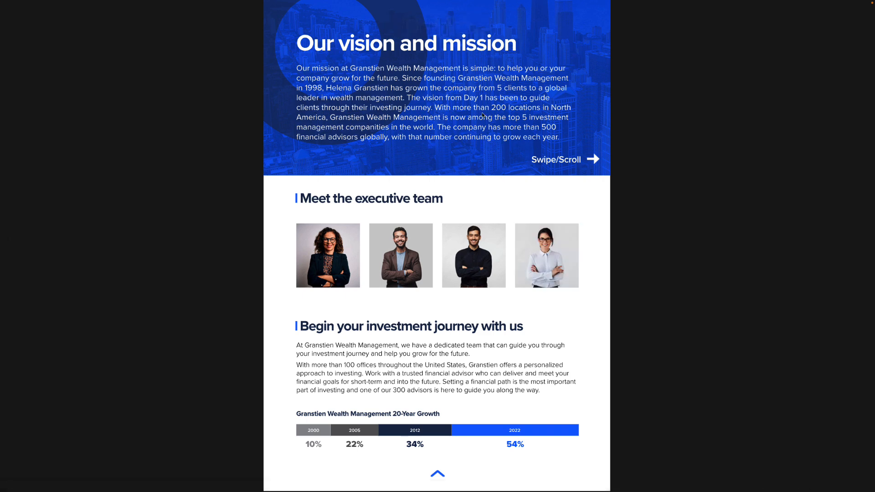
scroll(482, 115, right, 8)
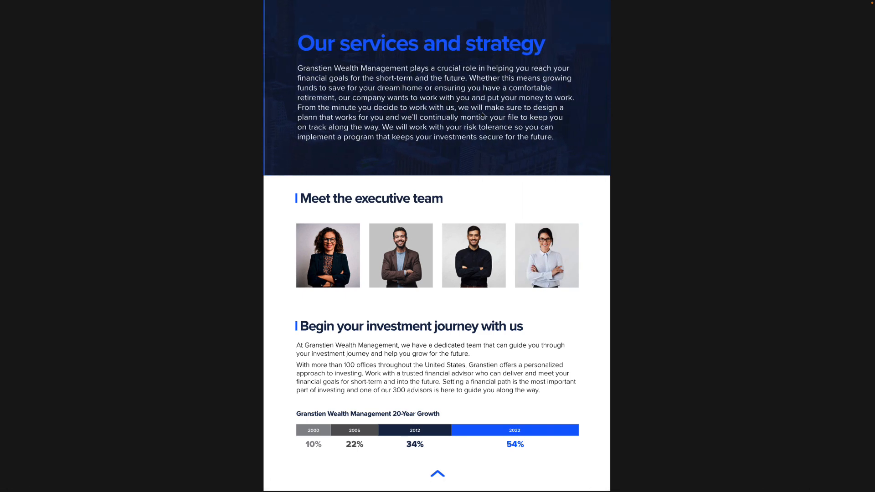
scroll(482, 115, left, 8)
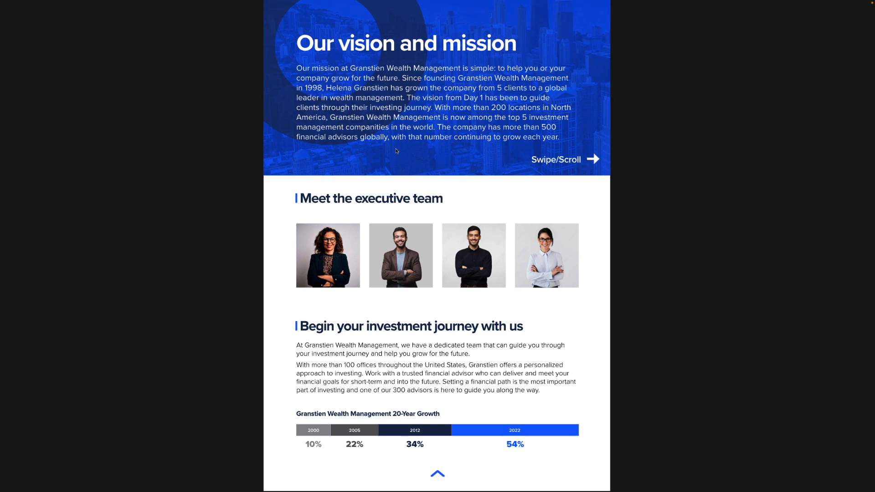
- Test the rollover states of the executive photos, and open and close each of the four biographies in turn
mouse_move(313, 256)
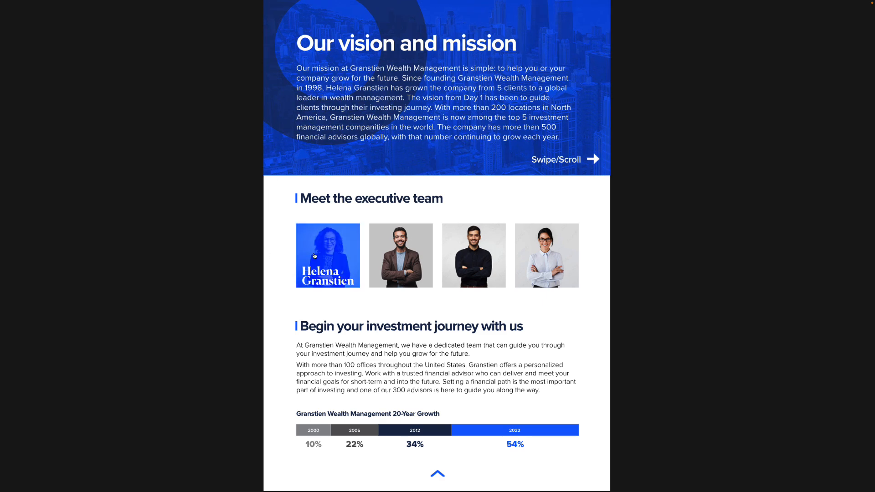
mouse_move(531, 258)
mouse_move(427, 256)
click(342, 255)
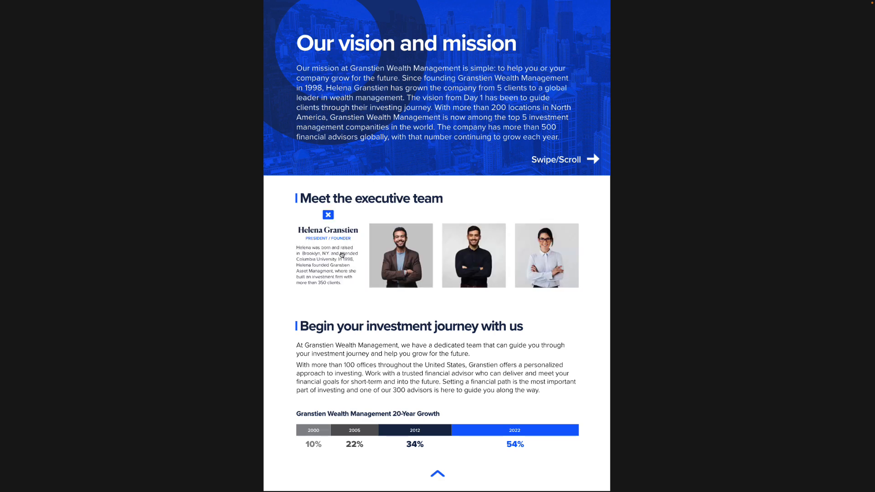
click(328, 214)
click(385, 241)
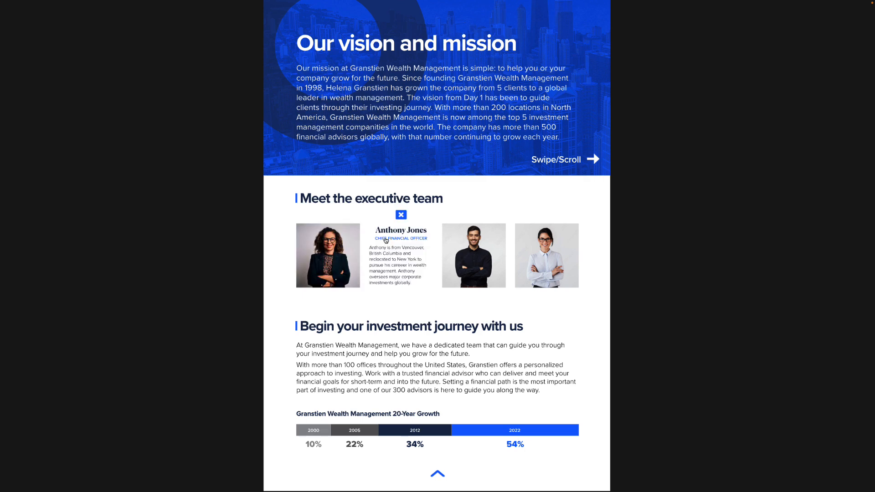
click(399, 219)
click(456, 240)
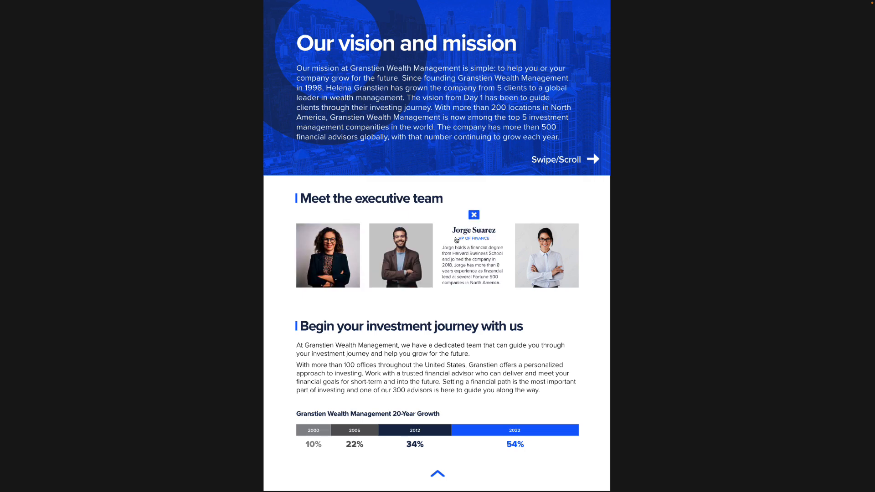
click(471, 220)
click(531, 243)
click(547, 217)
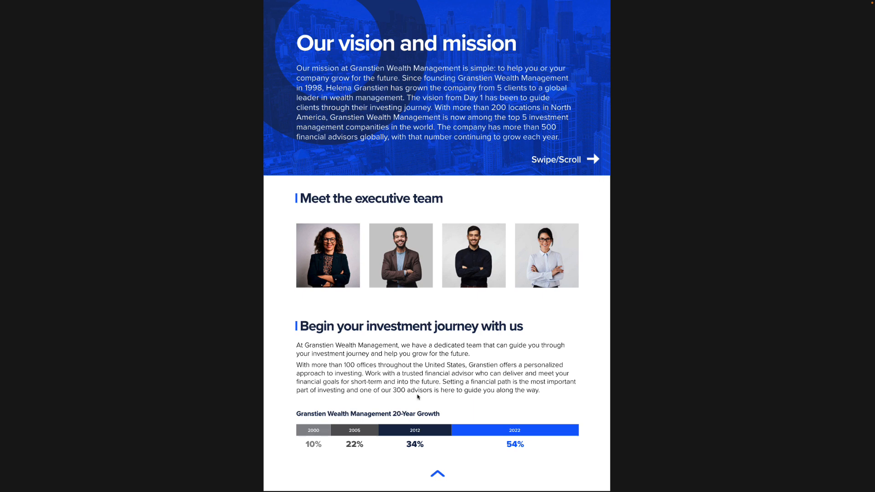
- Test the published investment journey panel by repeatedly sliding it up and closing it, leaving it open
click(438, 474)
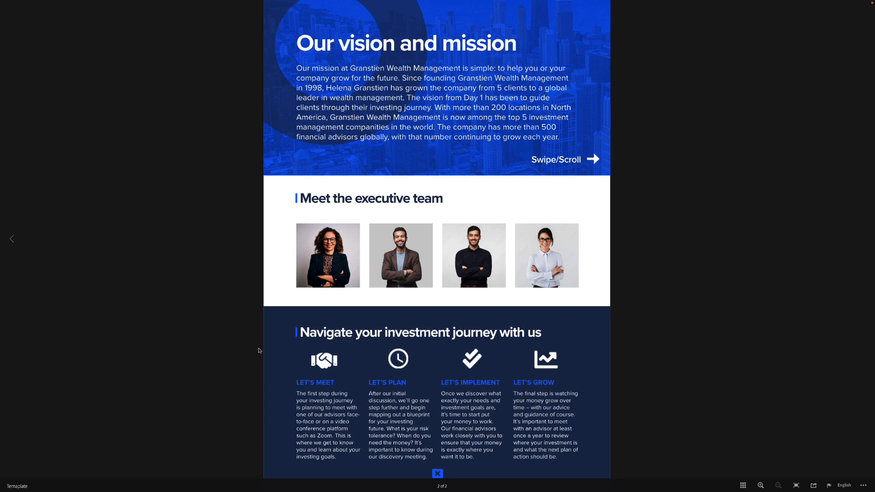
click(439, 474)
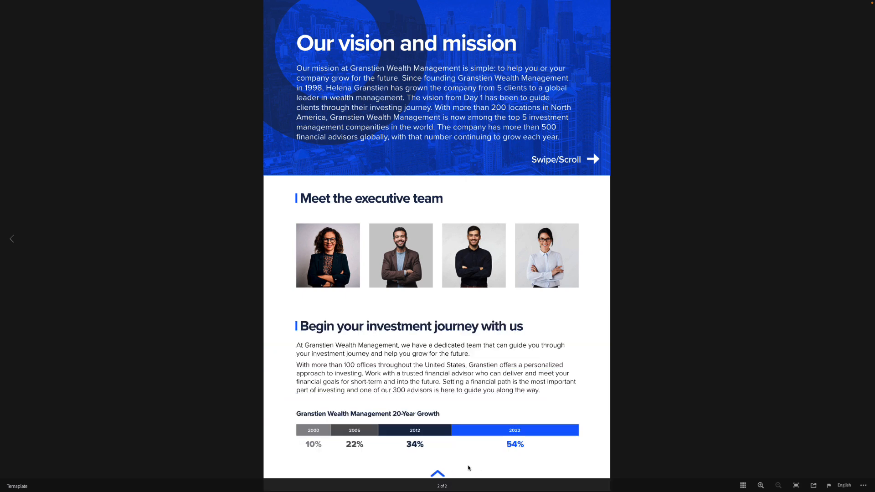
click(444, 475)
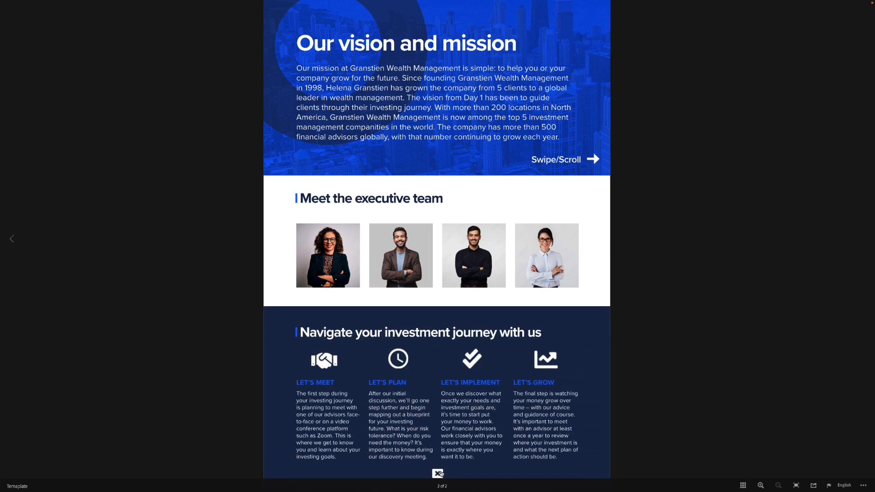
click(441, 475)
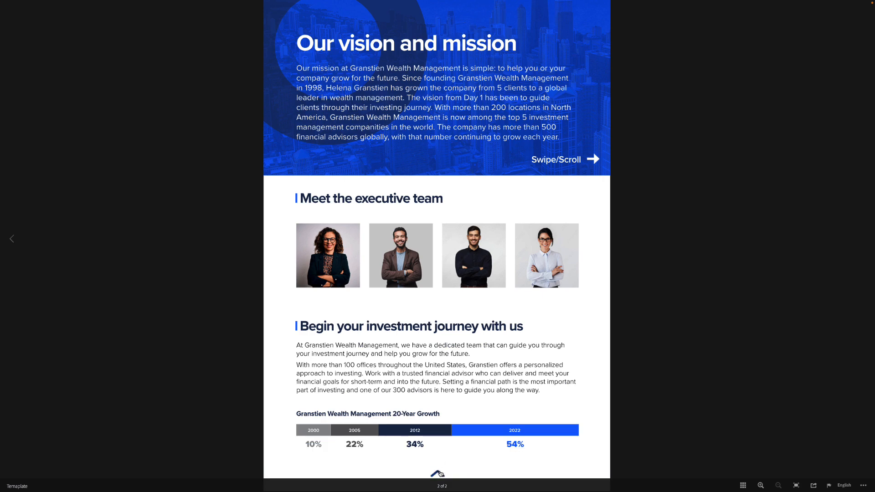
click(439, 474)
click(440, 473)
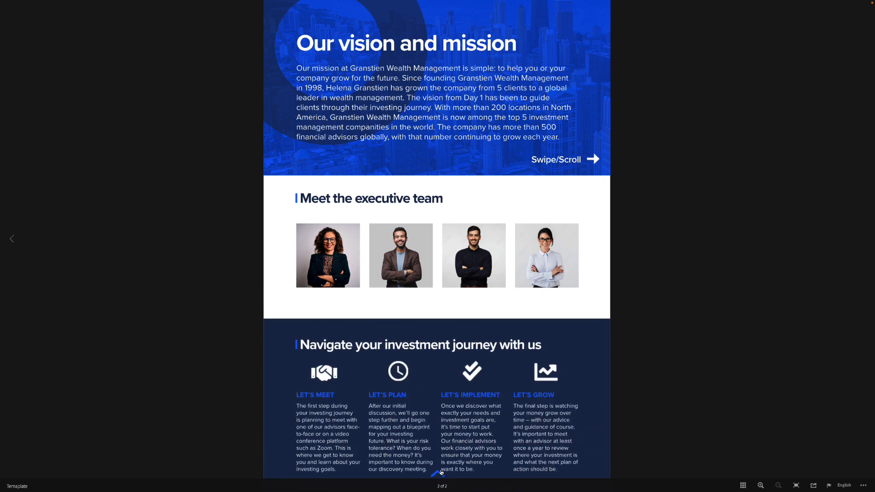
click(439, 474)
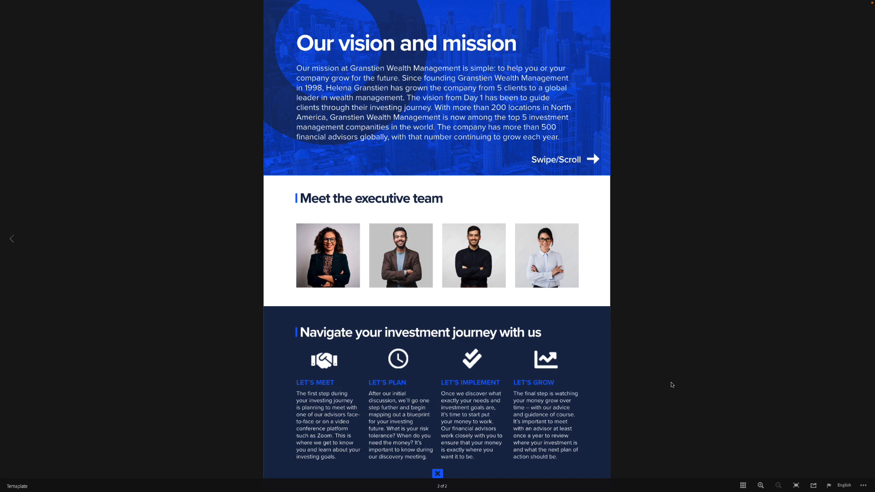